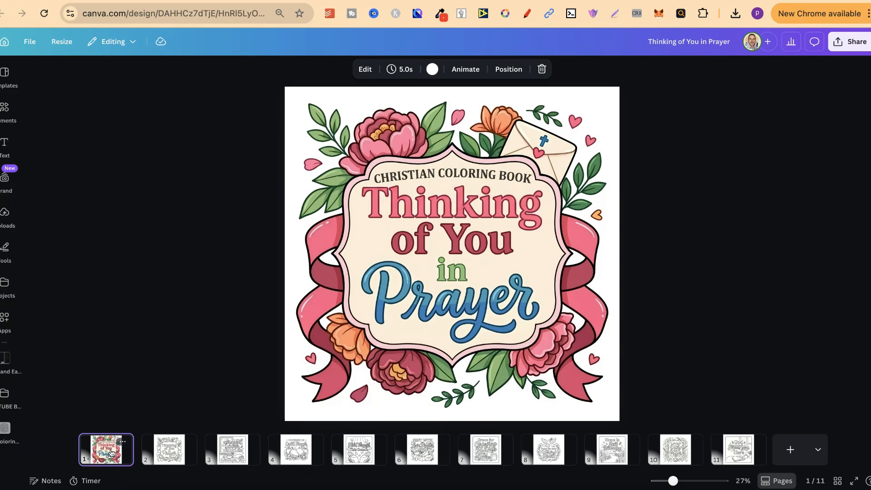
Step: Page through the Thinking of You in Prayer coloring book from the cover to page 8, examining each quote design
key(Right)
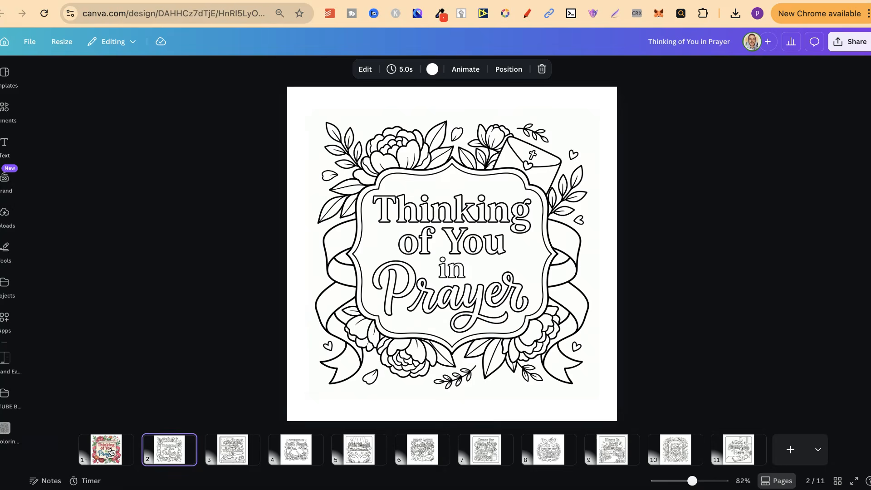
click(111, 451)
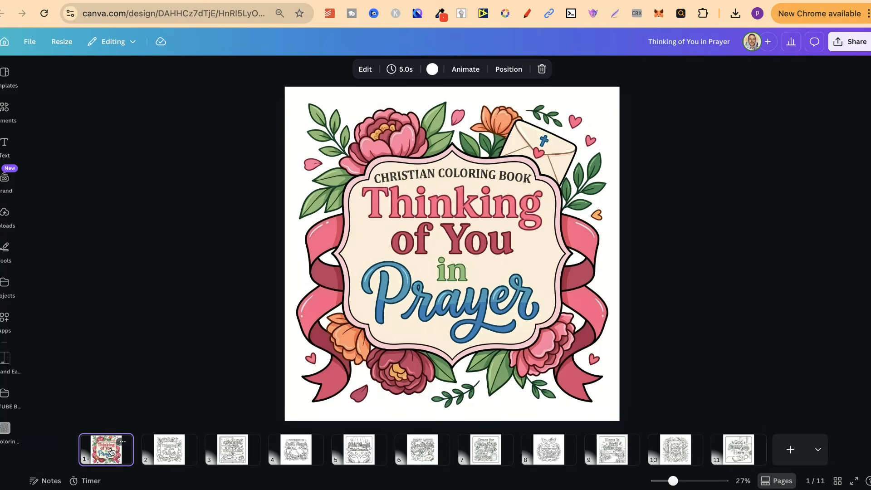
key(Right)
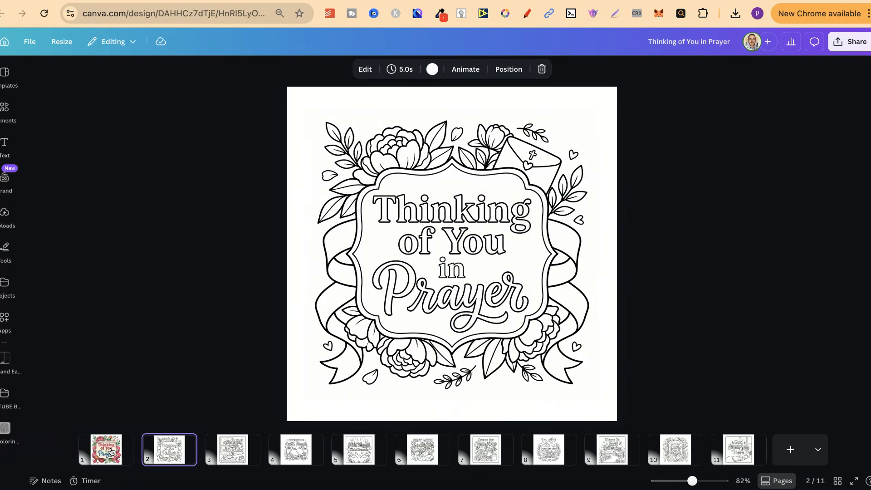
key(Right)
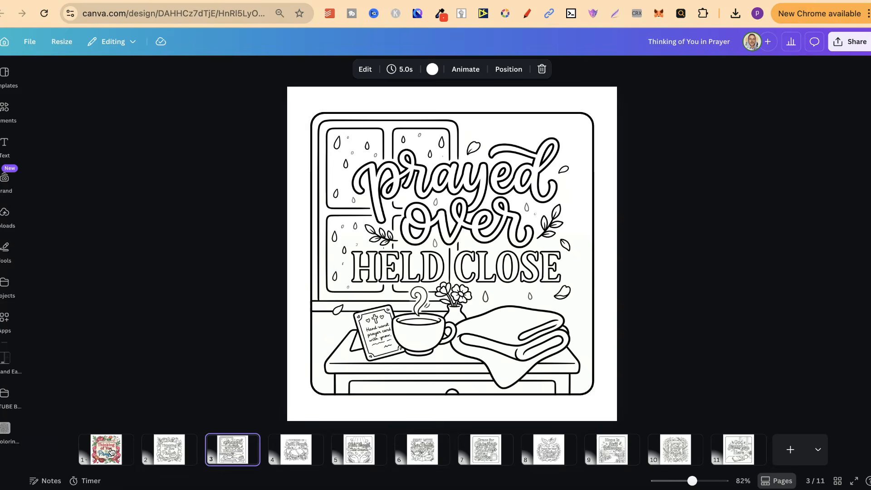
key(Right)
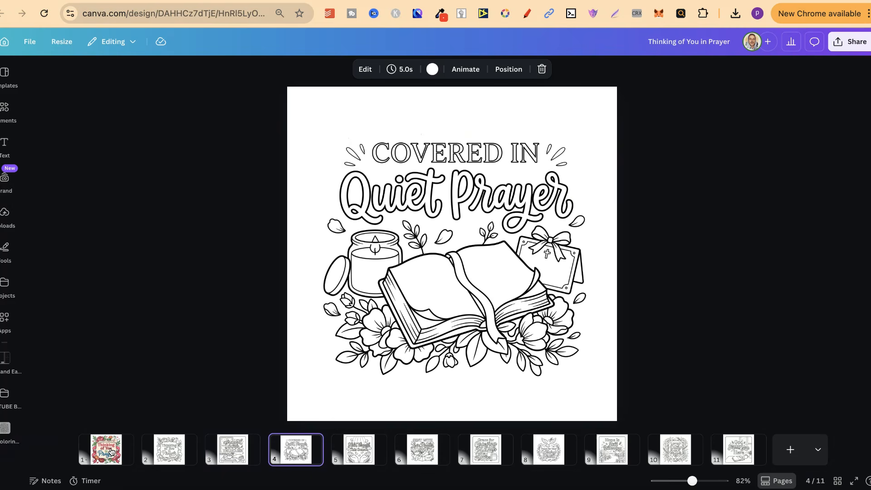
key(Right)
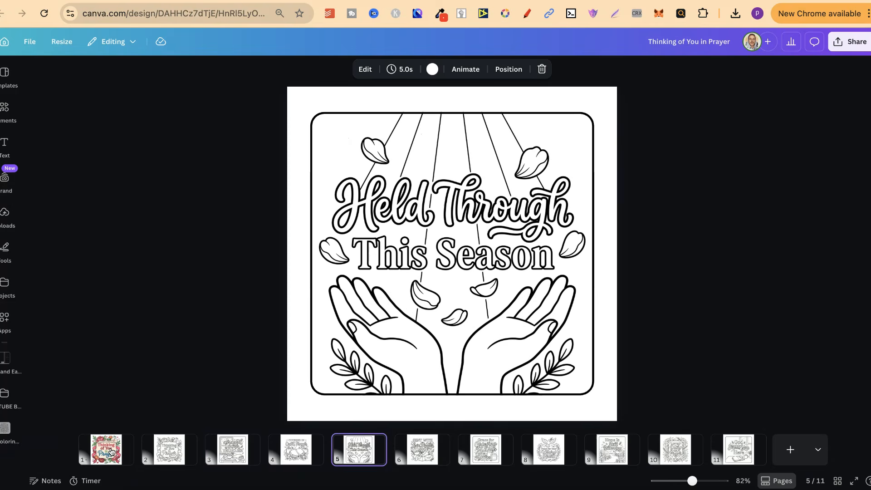
key(Right)
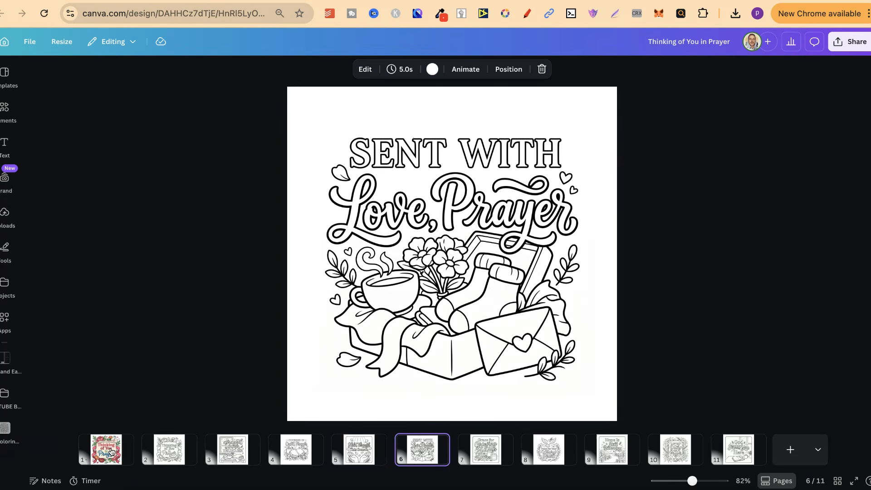
key(Right)
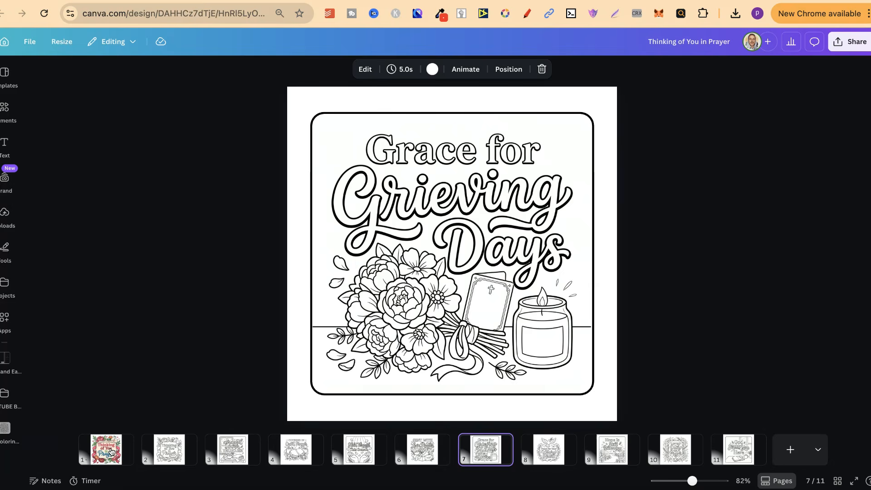
key(Right)
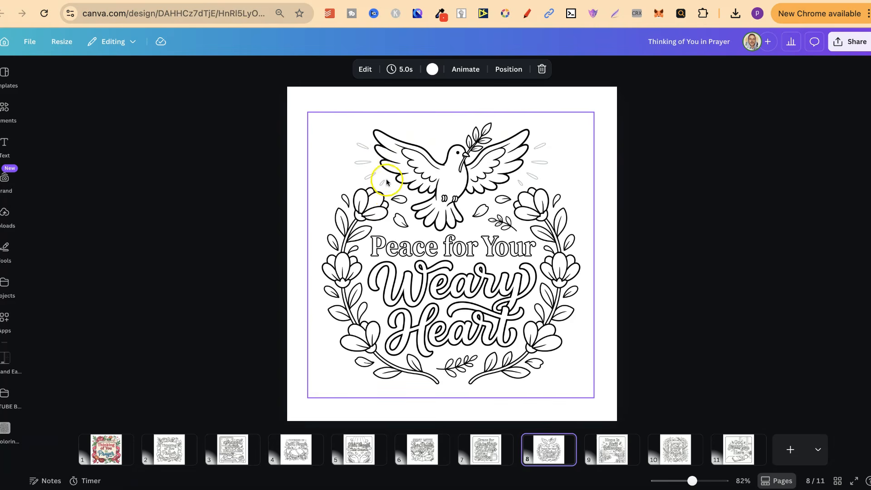
Step: Review the remaining coloring pages from page 8 through page 11
click(551, 447)
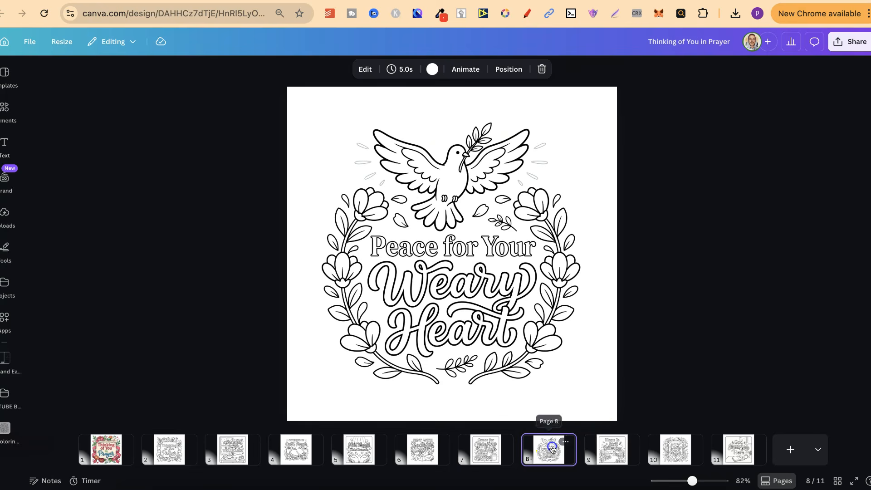
key(Right)
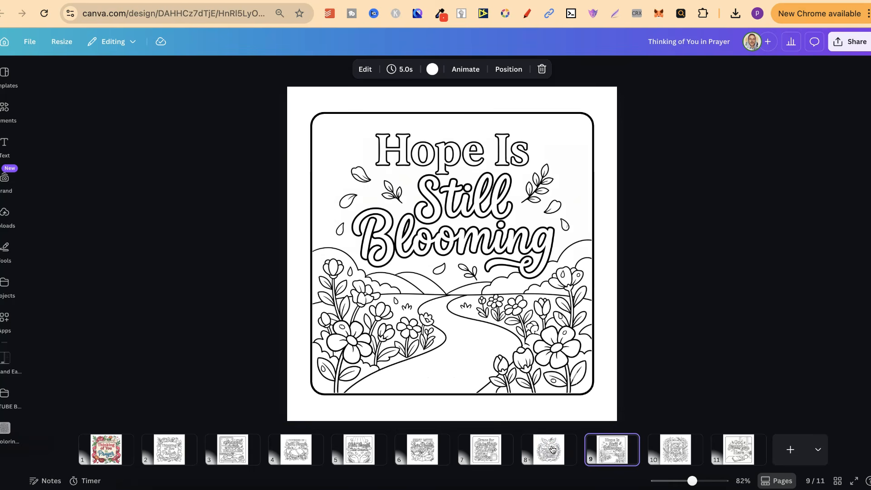
key(Right)
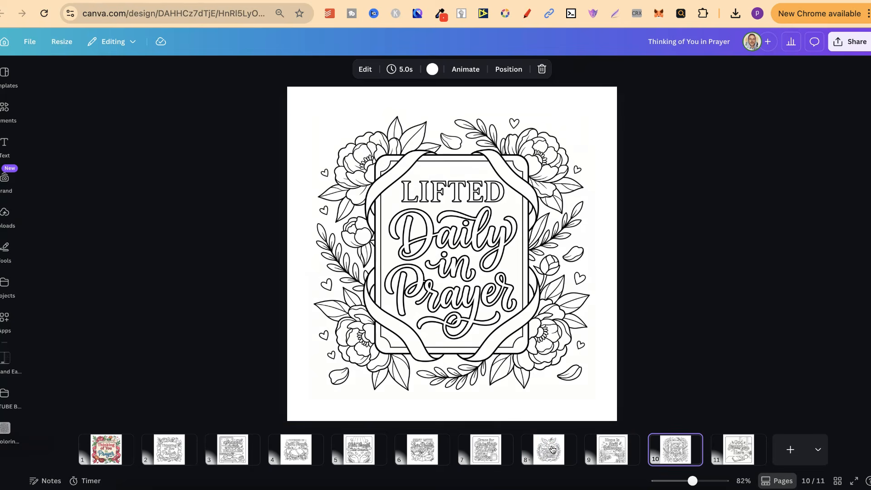
key(Right)
Step: Go back through the pages to the colored cover, and view its line-art version on page 2
key(Left)
key(Left)
key(Left)
key(Left)
key(Left)
key(Left)
key(Left)
key(Left)
key(Left)
key(Left)
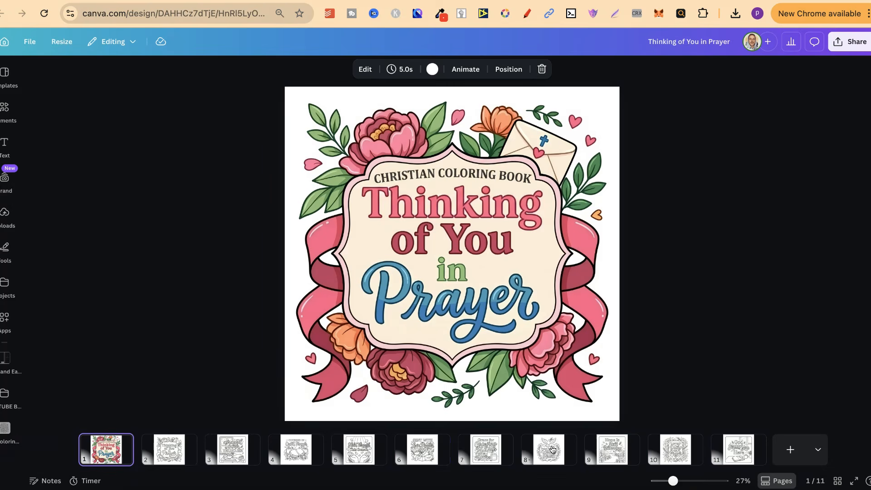
key(Right)
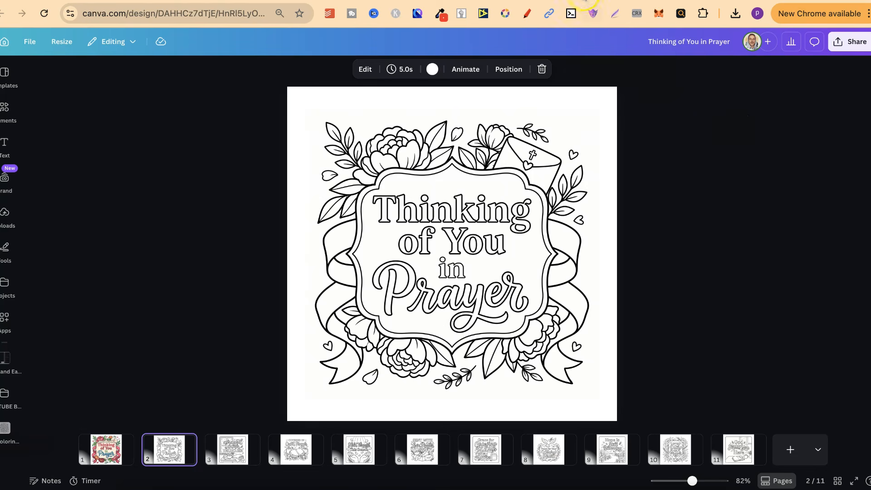
Step: Switch to the StackinProfit YouTube videos page and locate the video about the Gemini prompt for coloring book niches
key(ctrl+Tab)
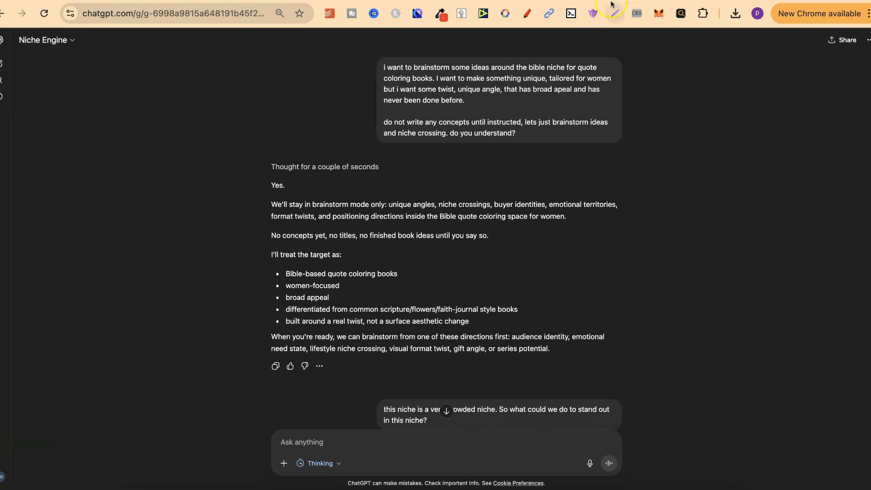
key(ctrl+Tab)
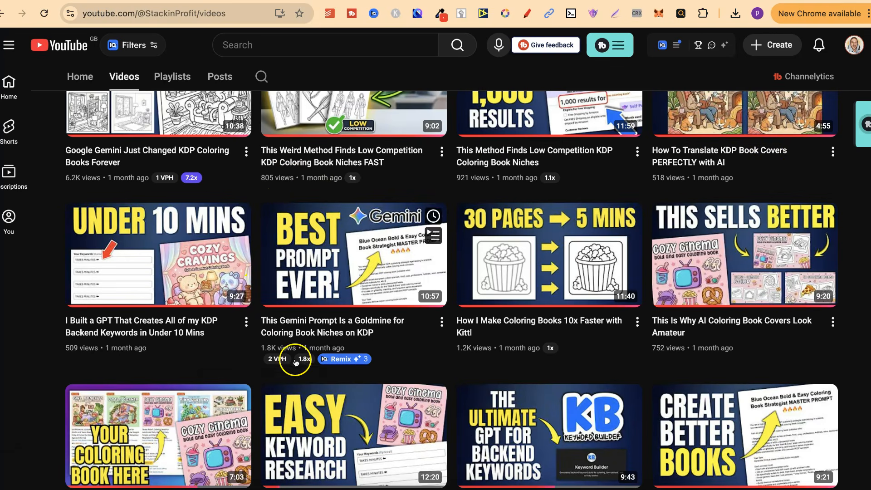
mouse_move(422, 344)
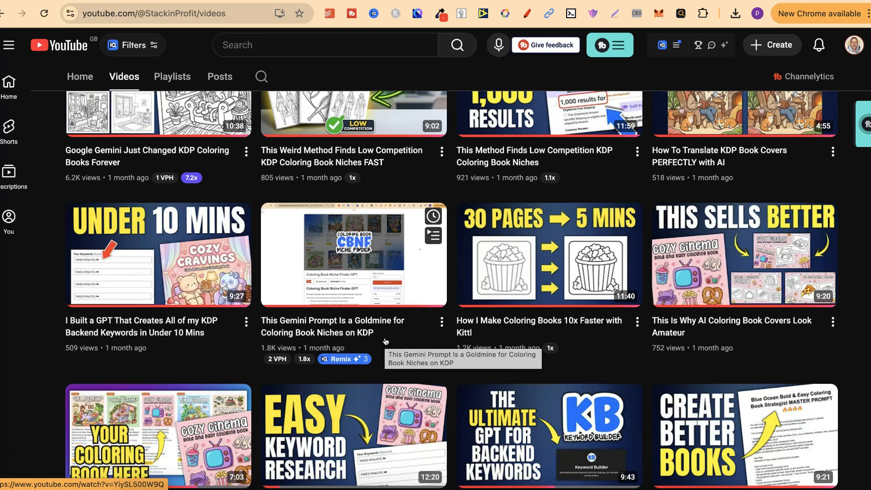
click(356, 334)
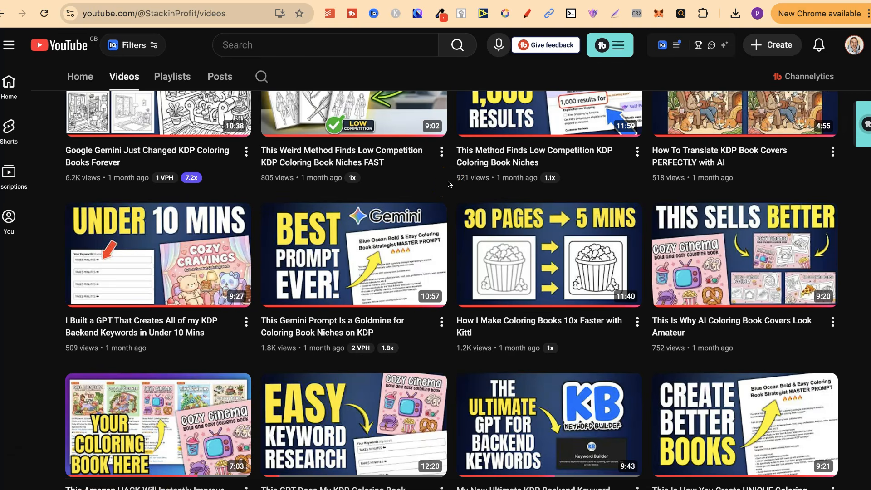
Step: Switch to the Niche Engine conversation in ChatGPT and read the opening Bible quote coloring book brainstorm prompt and its reply
click(589, 11)
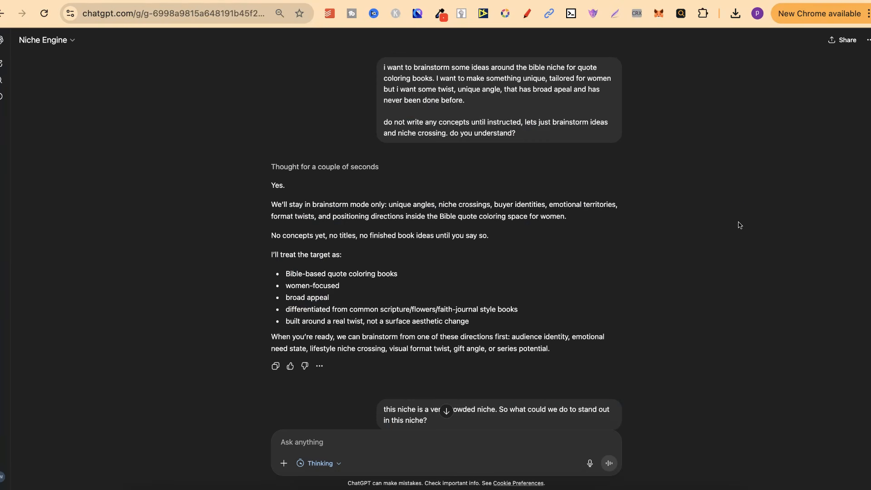
click(738, 224)
click(699, 226)
click(584, 158)
click(614, 184)
scroll(615, 186, down, 6)
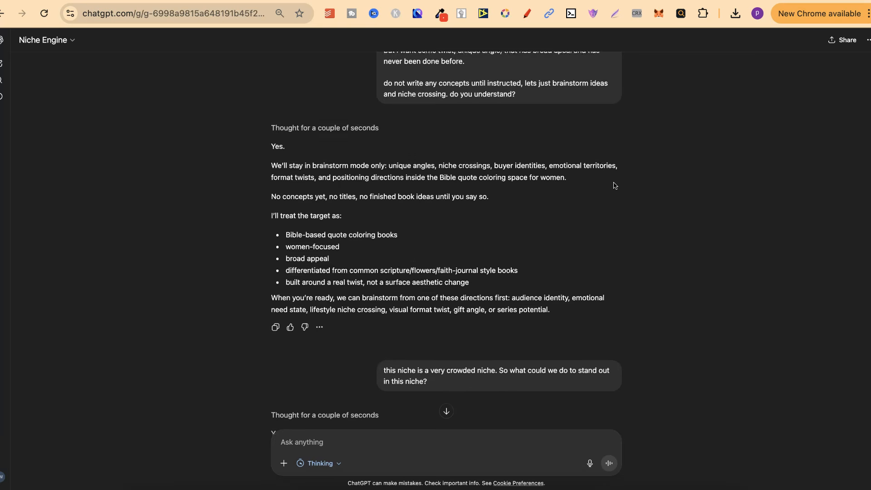
Step: Read through the reply on how to stand out in the crowded Bible niche, down to the next prompt about faith-based themes
scroll(610, 185, down, 1)
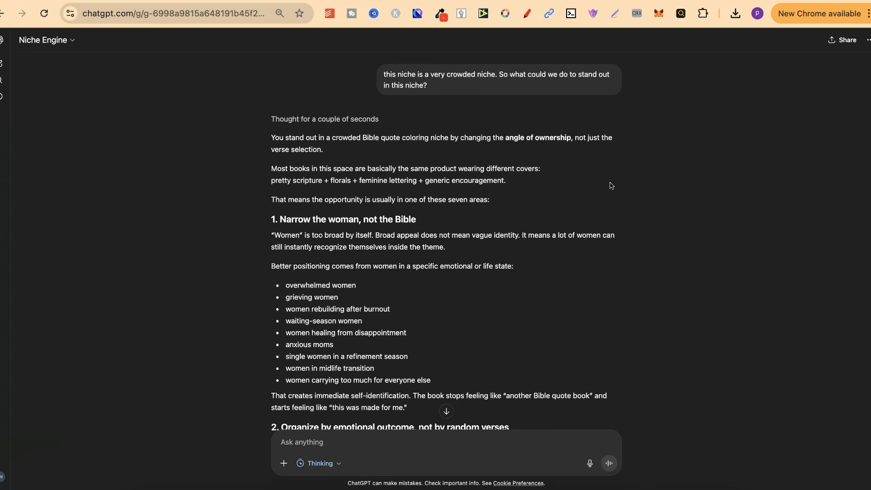
scroll(609, 185, down, 3)
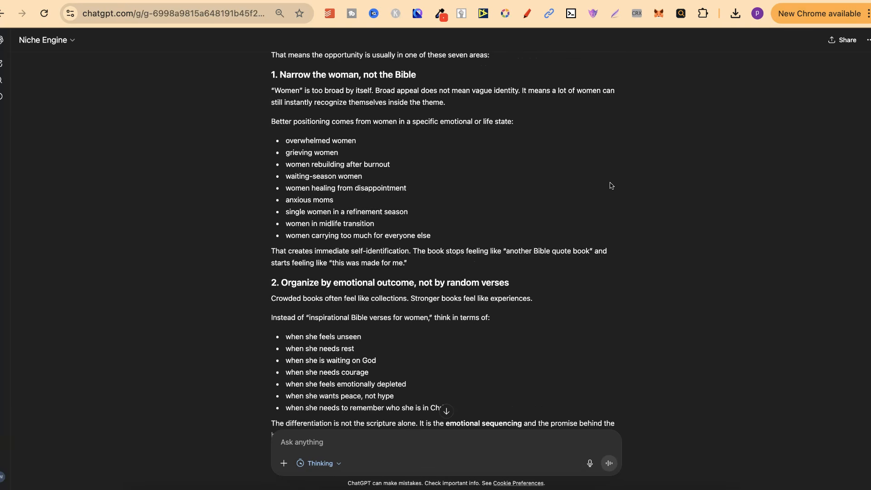
click(380, 121)
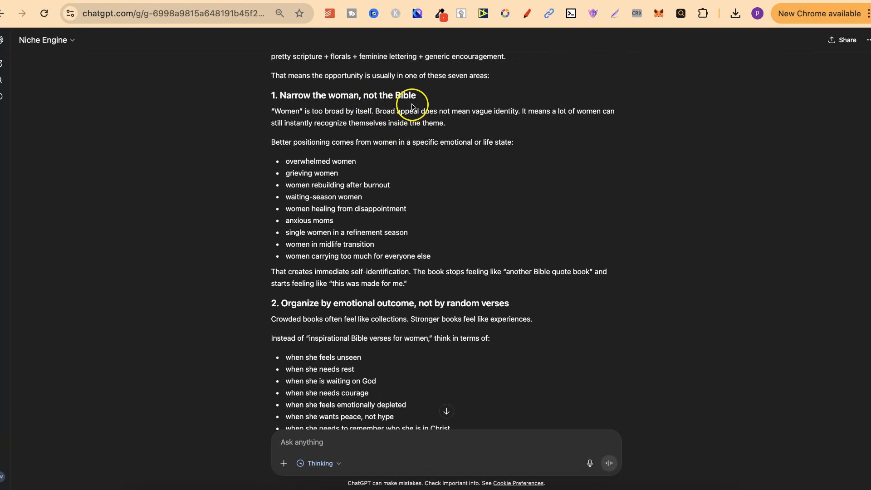
scroll(486, 283, down, 5)
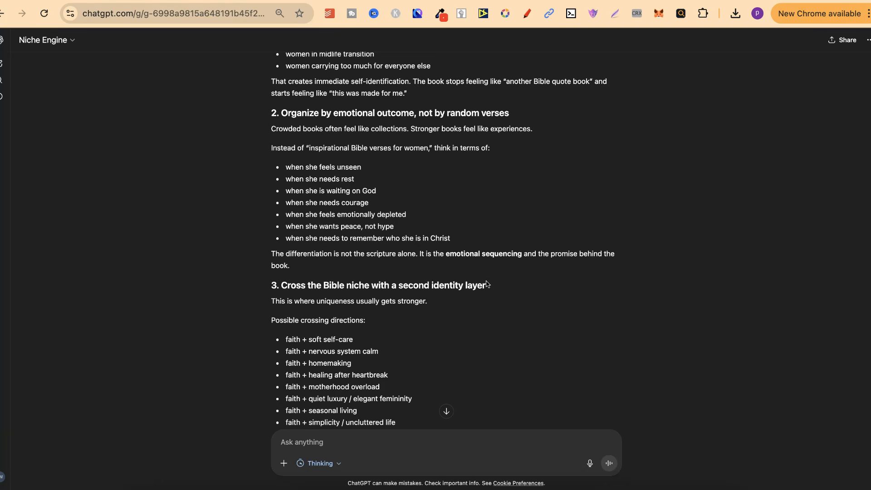
scroll(590, 276, down, 10)
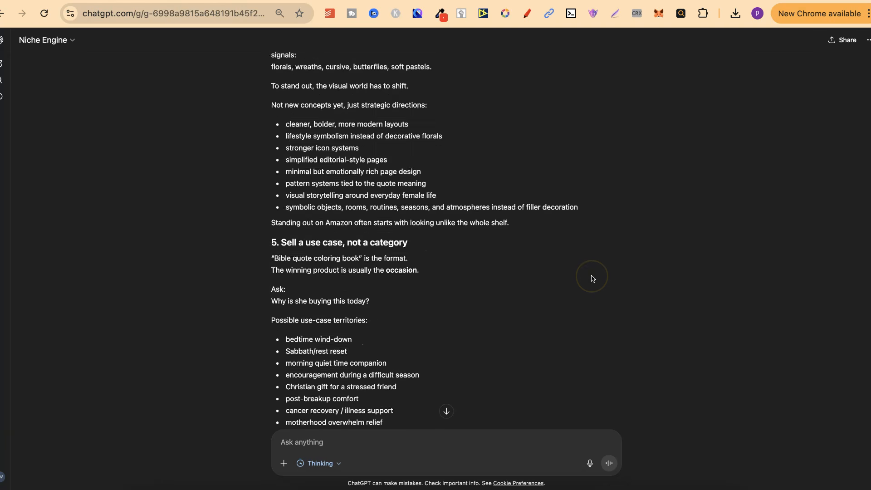
scroll(591, 276, down, 10)
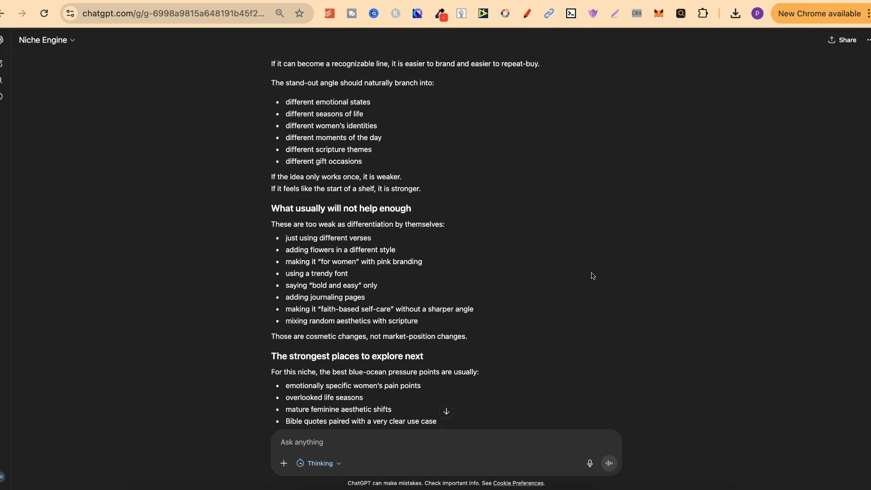
scroll(591, 275, down, 12)
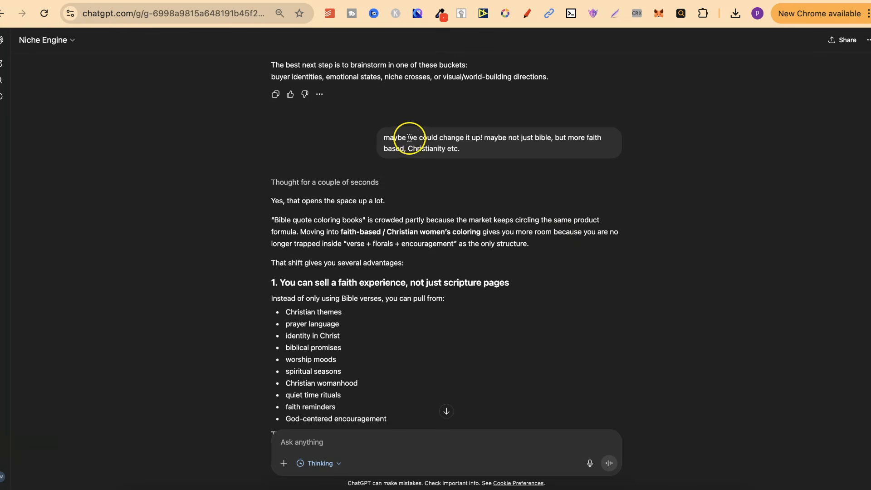
Step: Examine the faith-based Christianity prompt and its reply, highlighting "not just scripture pages" and "not only Bible literacy" in the first two headings
click(452, 158)
click(705, 269)
scroll(697, 324, down, 3)
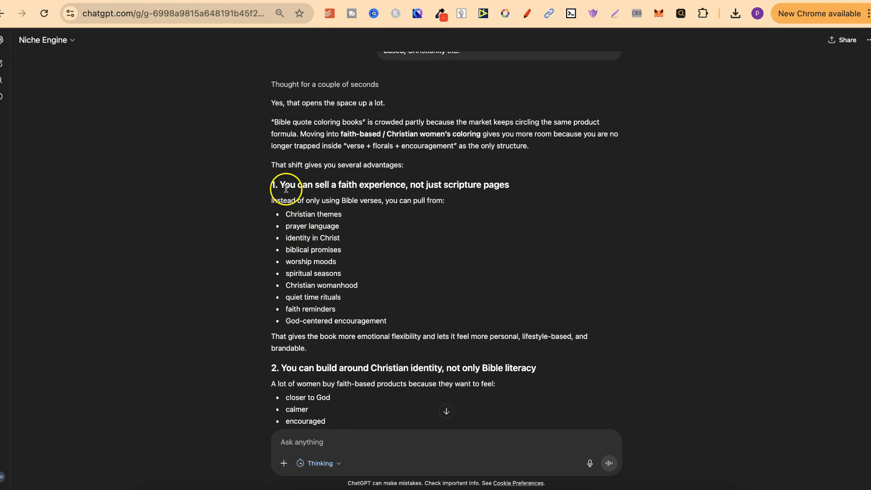
drag(285, 185, 520, 190)
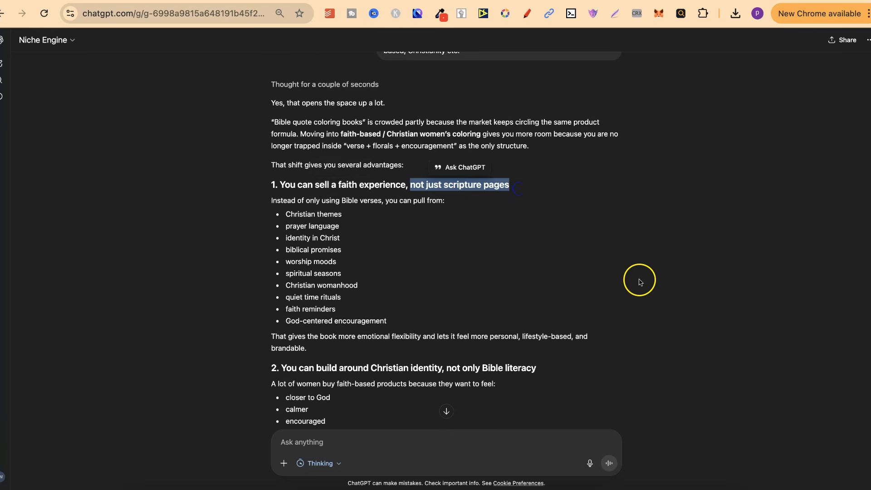
scroll(639, 281, down, 5)
drag(291, 185, 442, 185)
drag(536, 185, 442, 187)
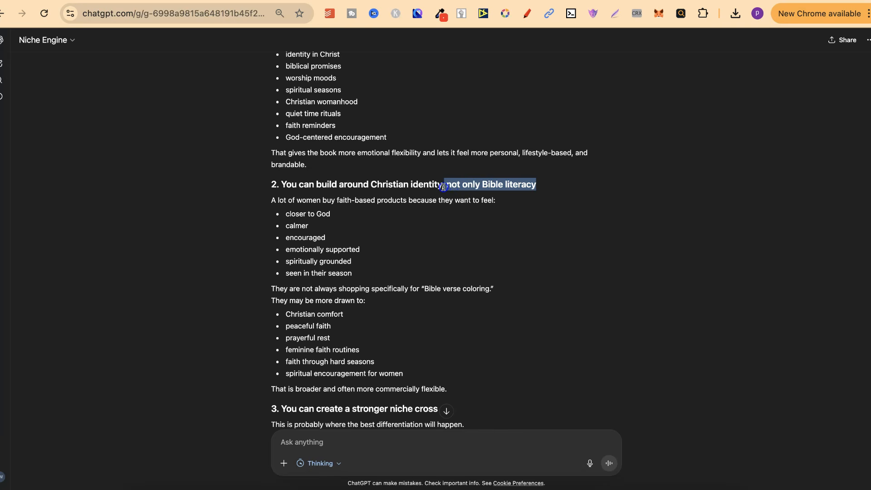
Step: Read the reply's sections on niche crosses, content types, visual branding and the real opportunity, down to the "this is golden" follow-up
scroll(608, 326, down, 5)
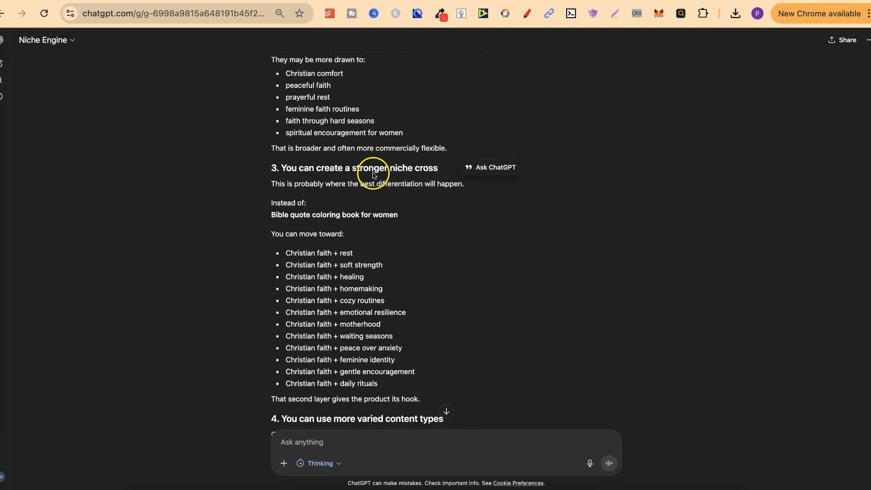
scroll(524, 307, down, 4)
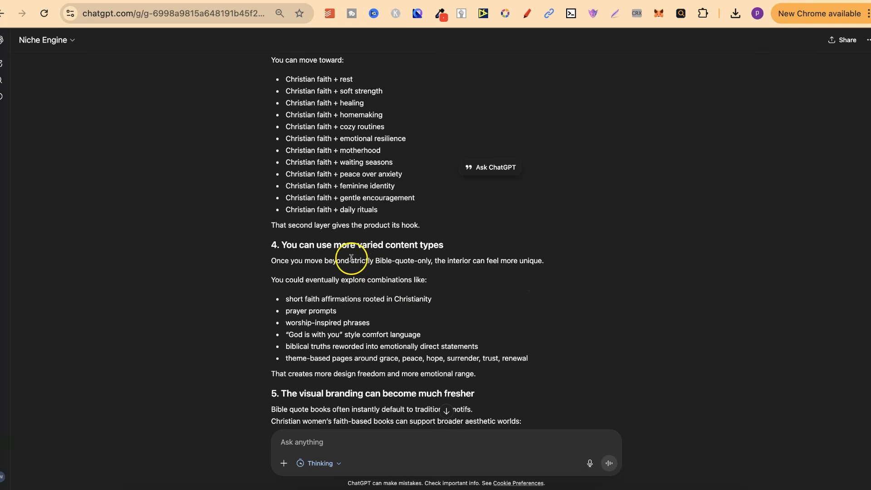
scroll(564, 333, down, 6)
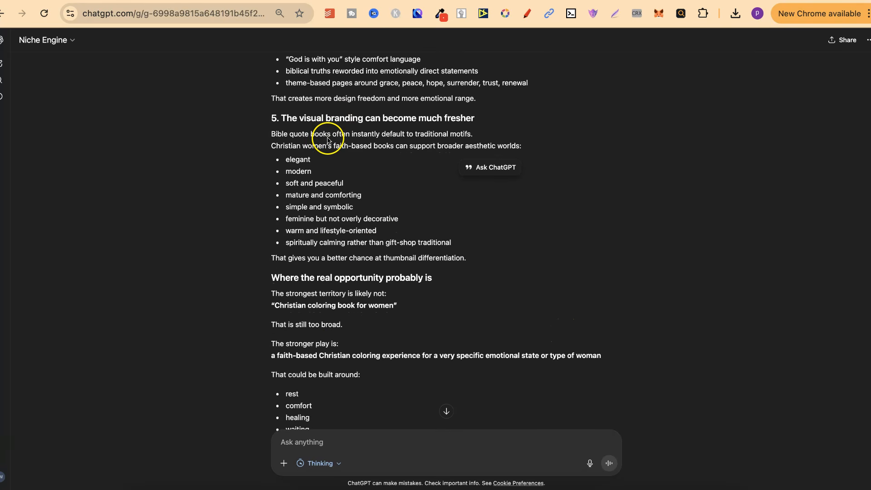
scroll(583, 235, down, 12)
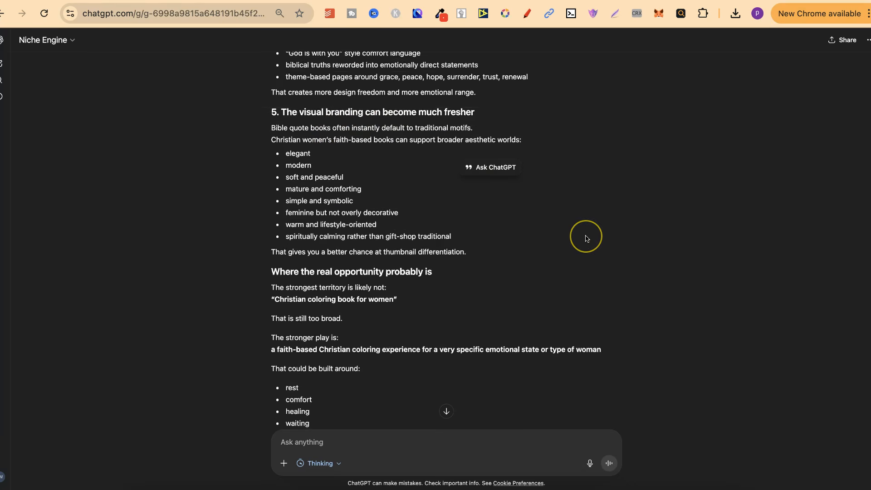
scroll(585, 238, down, 2)
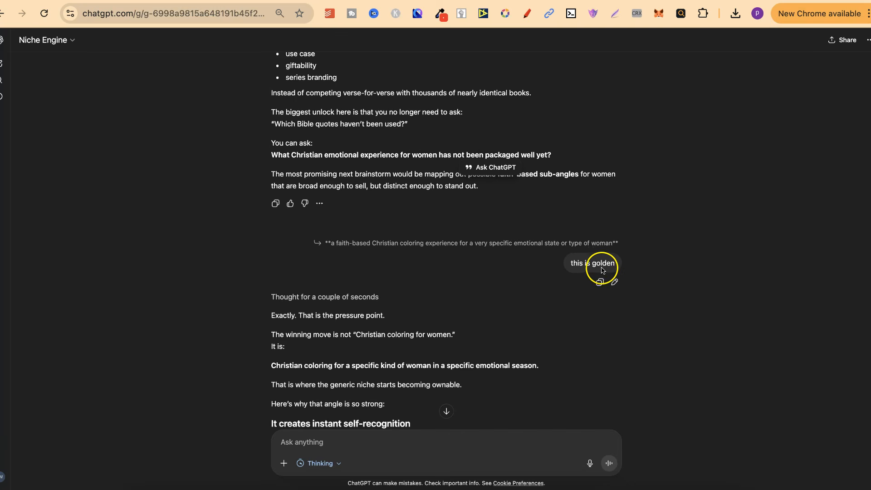
Step: Trace "this is golden" to its quoted sentence and read the reply on specific emotional seasons, down to the "ok" follow-up
click(455, 256)
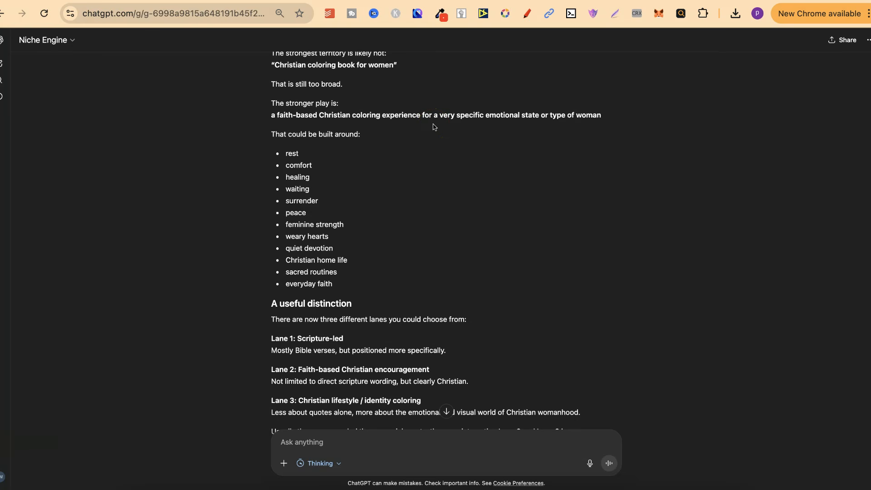
click(598, 253)
scroll(598, 253, down, 15)
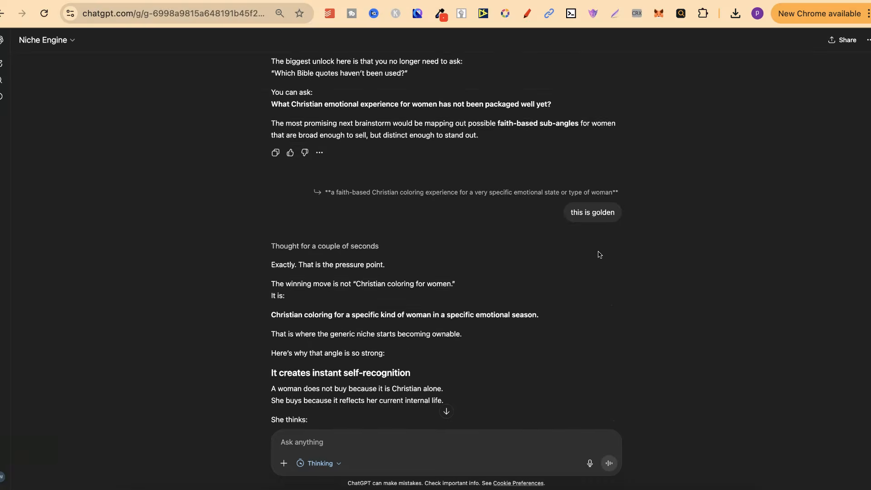
scroll(598, 254, down, 2)
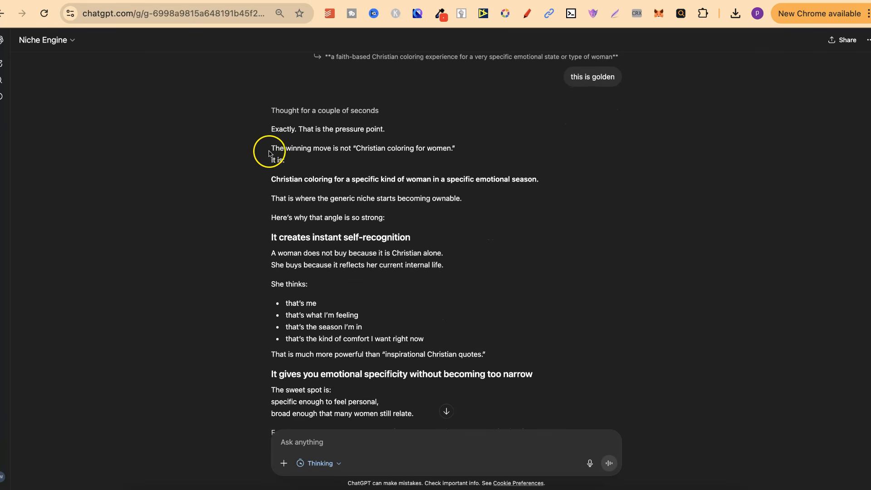
scroll(496, 277, down, 13)
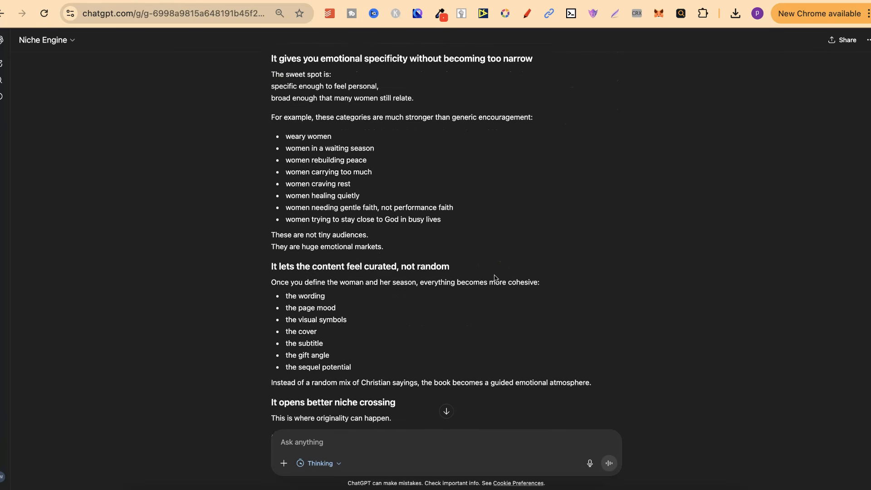
scroll(495, 277, down, 15)
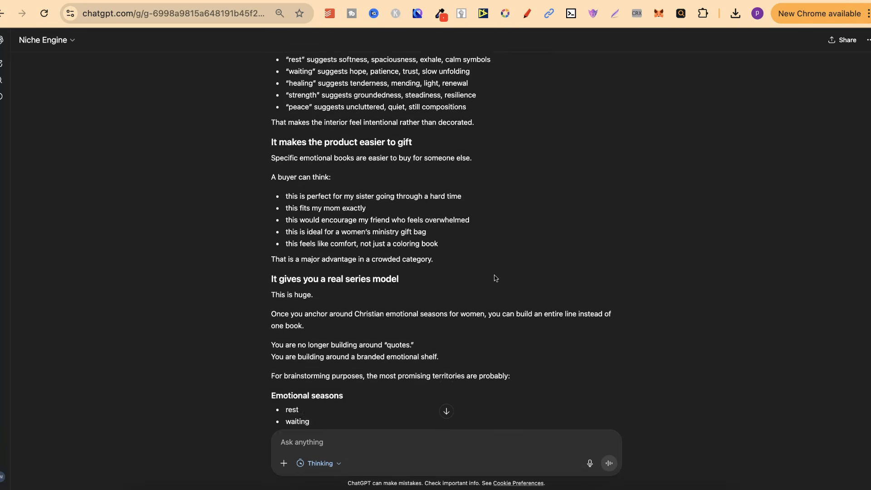
scroll(496, 278, down, 20)
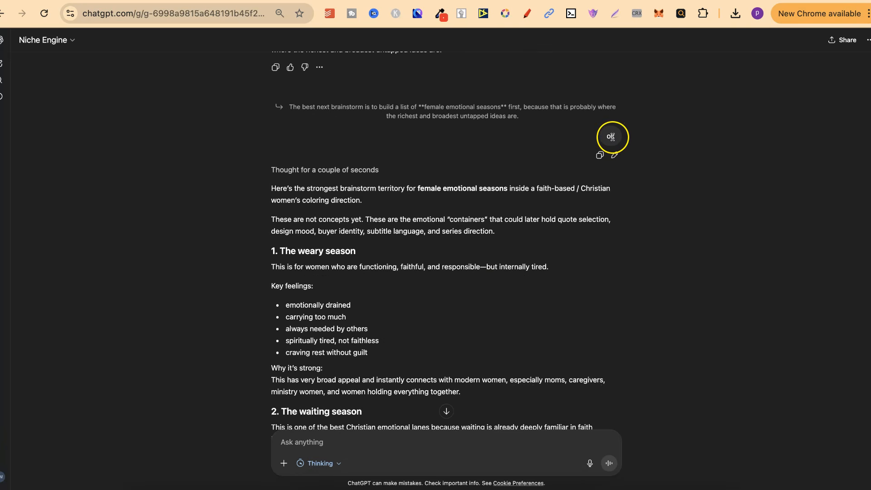
Step: Jump to the quoted passage on building a list of female emotional seasons and examine the start of the reply to "ok"
click(465, 117)
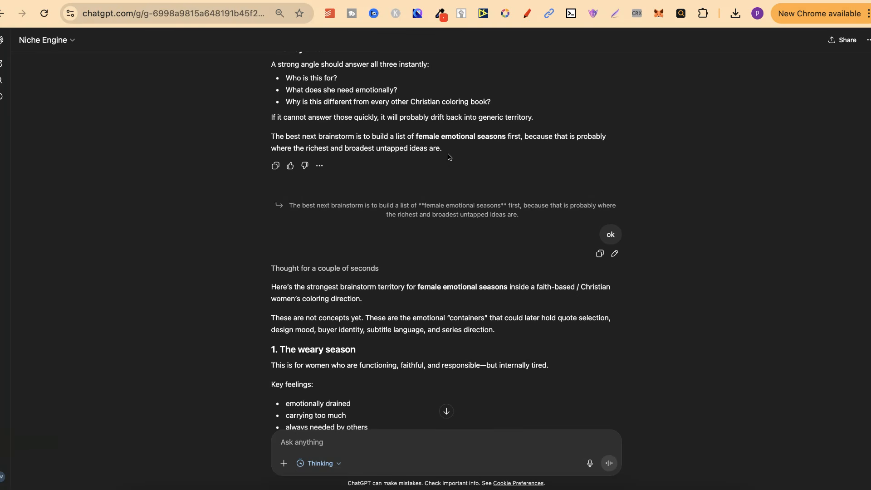
scroll(659, 338, down, 3)
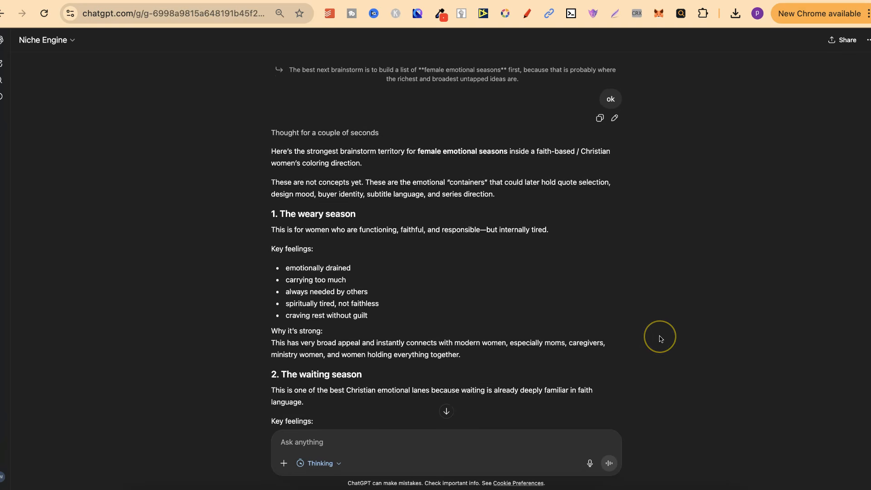
scroll(660, 339, down, 2)
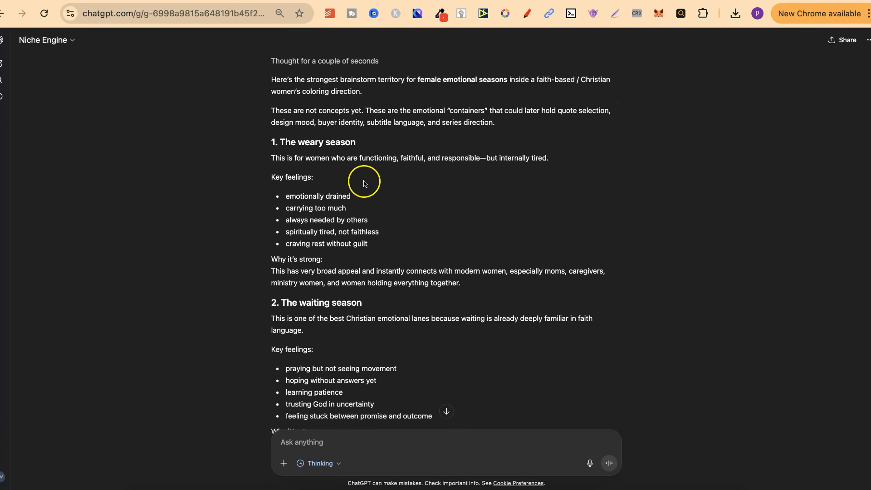
Step: Read through the list of female emotional seasons, highlighting the headings "The weary season" and "The peace-seeking season"
drag(363, 144, 269, 142)
scroll(459, 287, down, 4)
scroll(458, 287, down, 4)
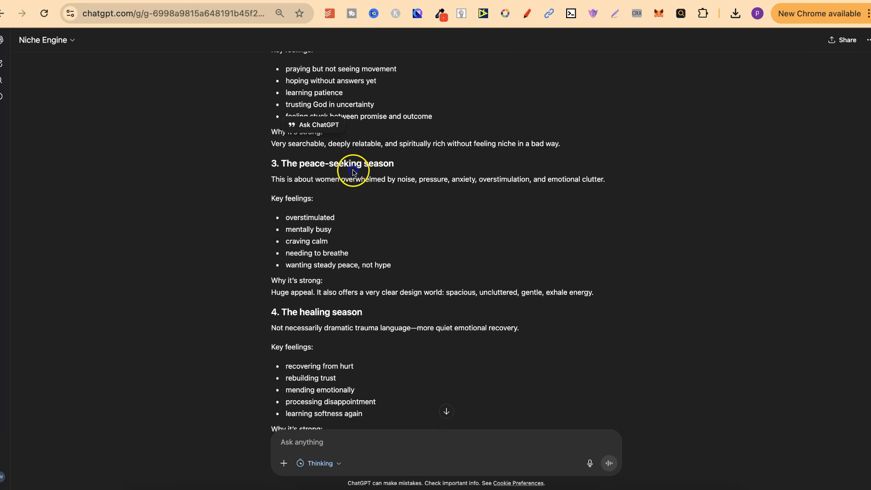
drag(287, 165, 395, 164)
scroll(455, 254, down, 3)
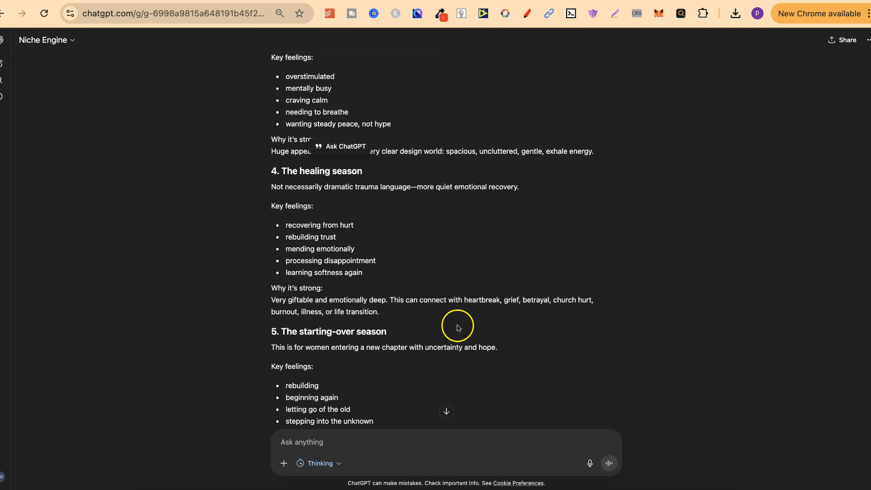
scroll(456, 300, down, 3)
scroll(457, 327, down, 7)
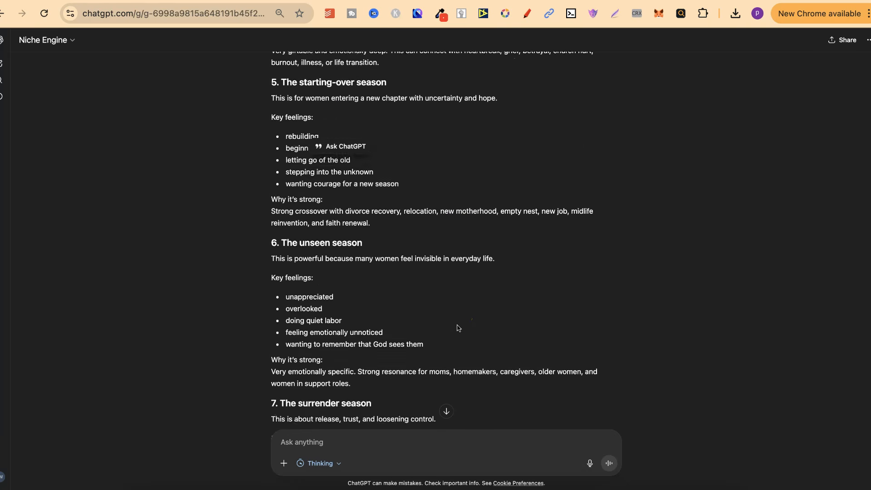
scroll(457, 327, down, 17)
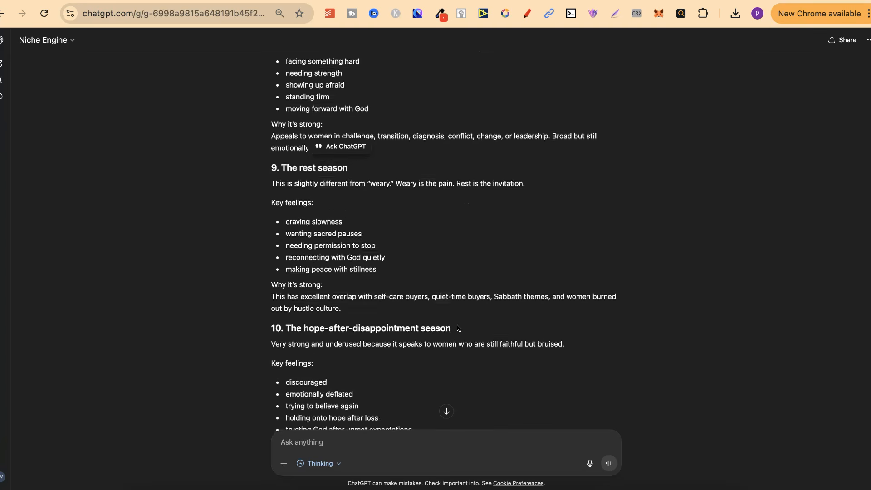
scroll(544, 352, down, 20)
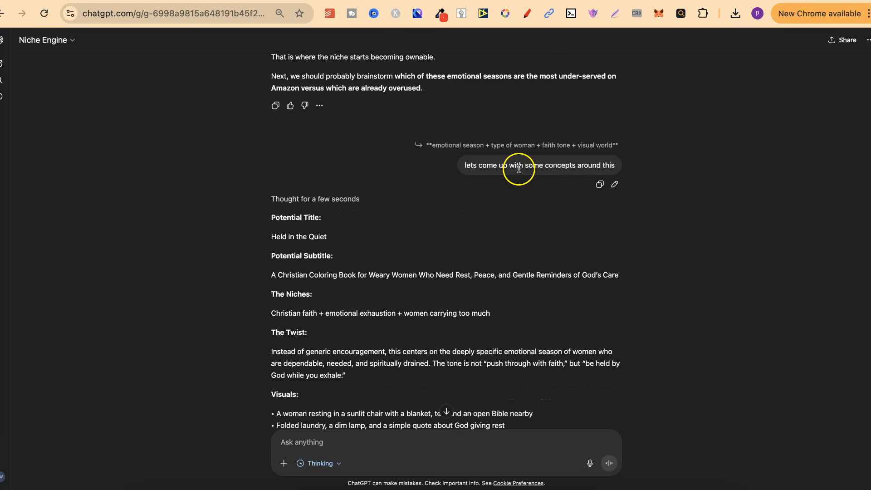
Step: Jump to the quoted formula behind the concepts prompt and highlight its "type of woman" and "visual world" parts
click(558, 152)
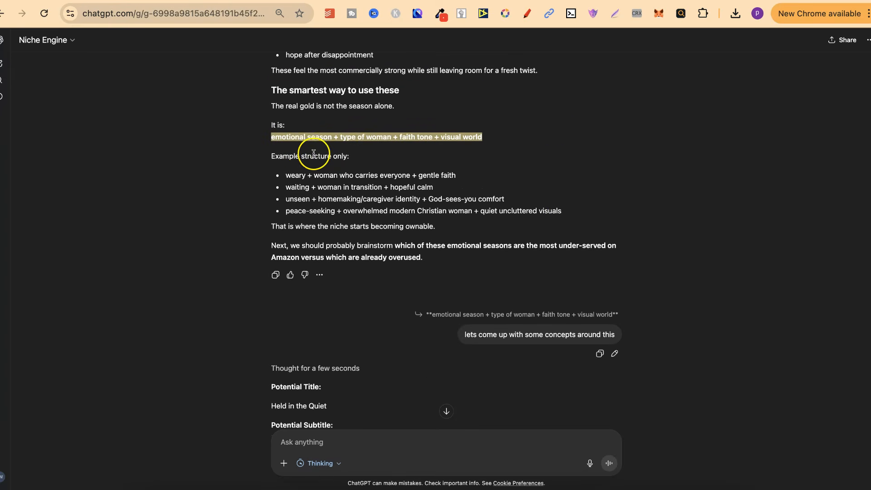
drag(343, 137, 390, 140)
drag(482, 137, 439, 139)
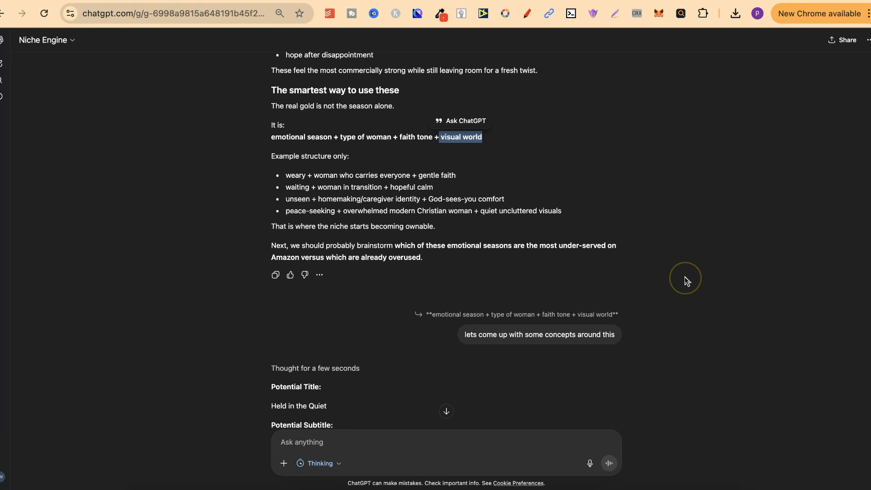
Step: Examine the "Held in the Quiet" concept from its title, subtitle and niches down to its detailed description
scroll(686, 282, down, 3)
scroll(686, 281, down, 2)
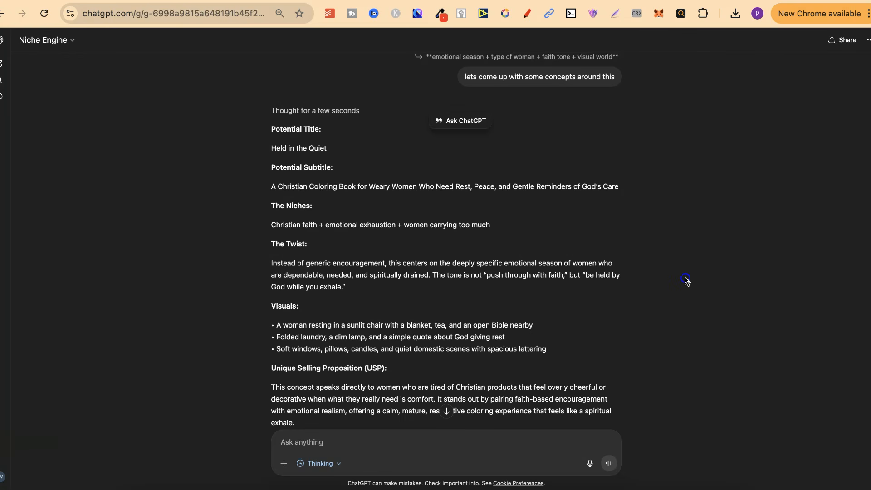
scroll(686, 279, down, 2)
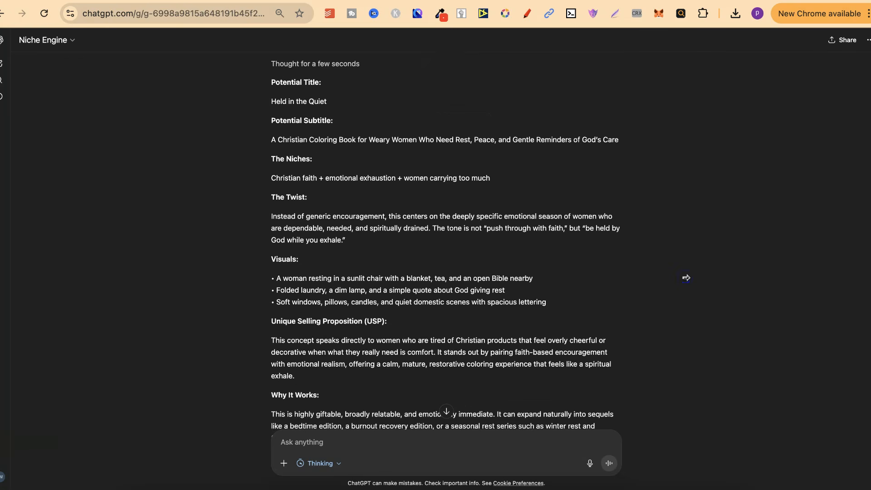
scroll(686, 278, up, 1)
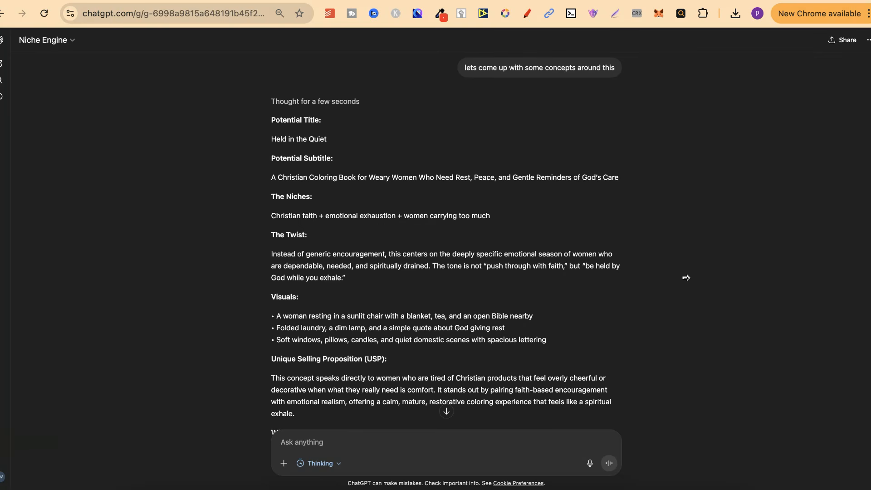
scroll(685, 277, down, 1)
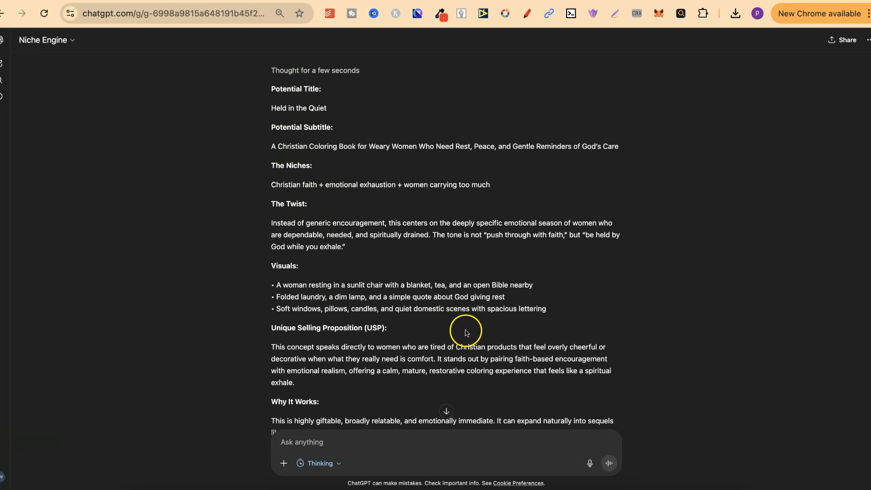
scroll(467, 333, down, 5)
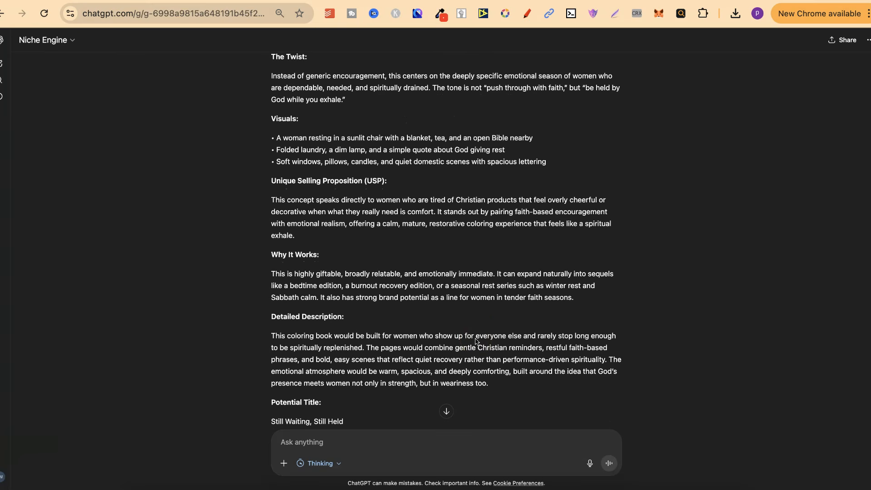
Step: Skim the remaining concepts from "Still Waiting, Still Held" down to the prompt asking for break lines and 5 new concepts
scroll(598, 289, down, 9)
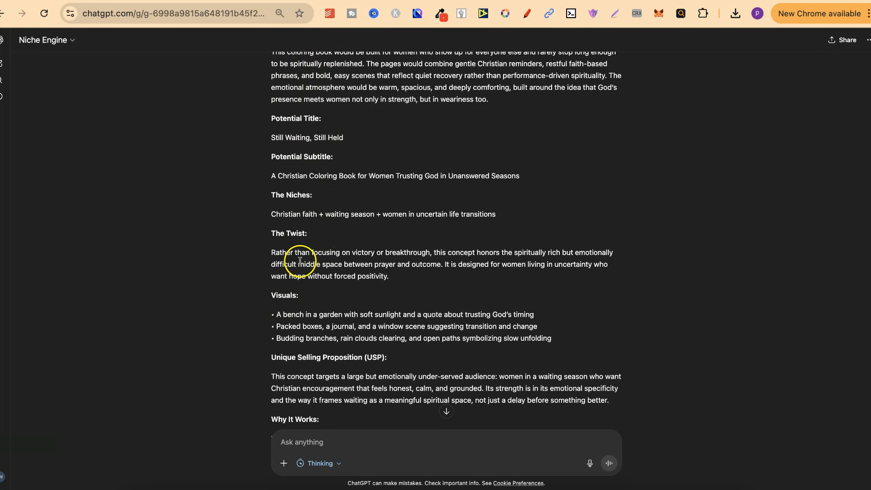
scroll(494, 238, down, 15)
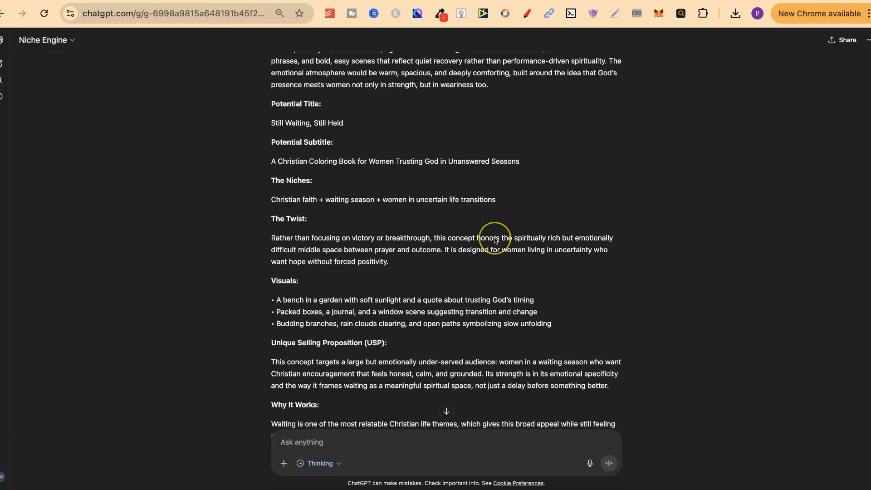
scroll(494, 240, down, 20)
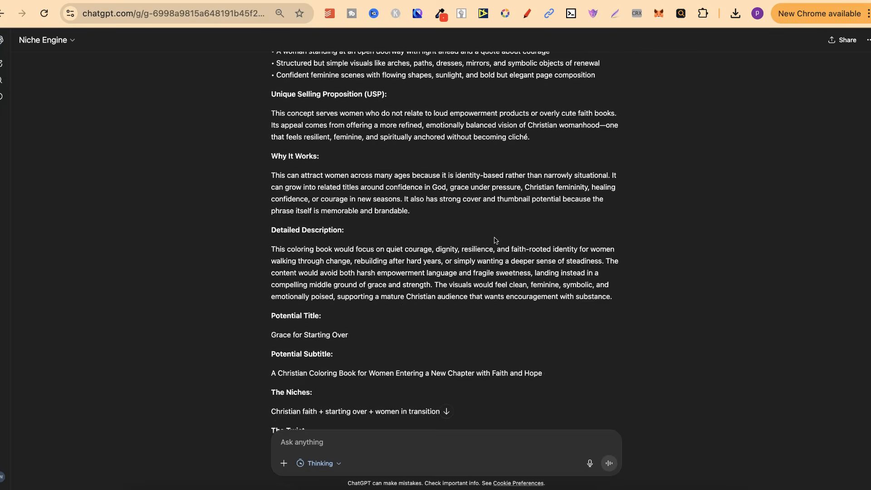
scroll(494, 240, down, 15)
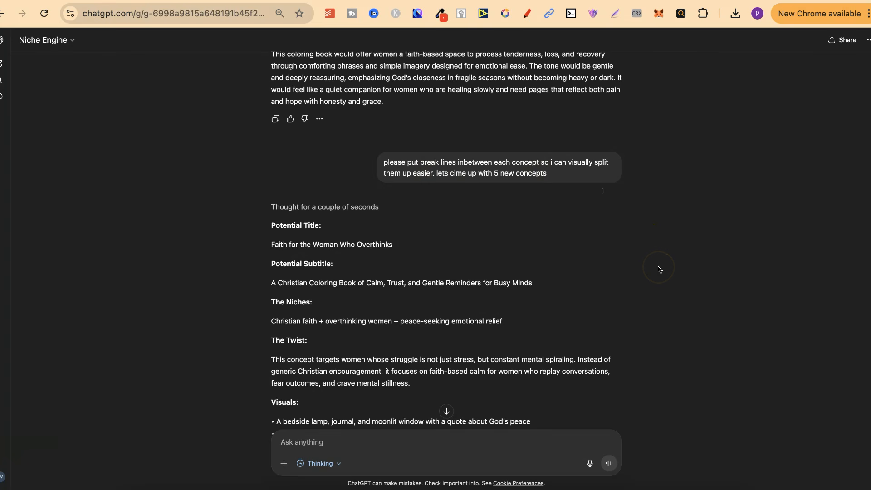
Step: Examine the "Faith for the Woman Who Overthinks" concept and highlight its potential subtitle
scroll(657, 268, down, 3)
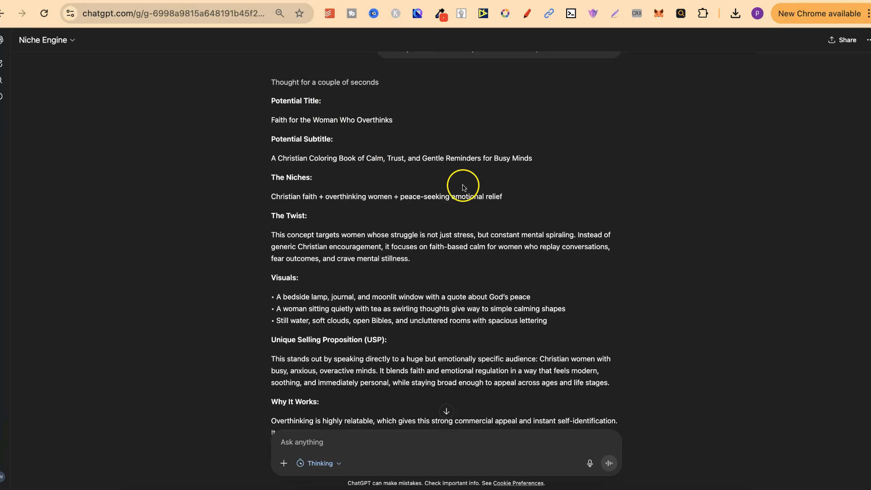
scroll(470, 243, down, 1)
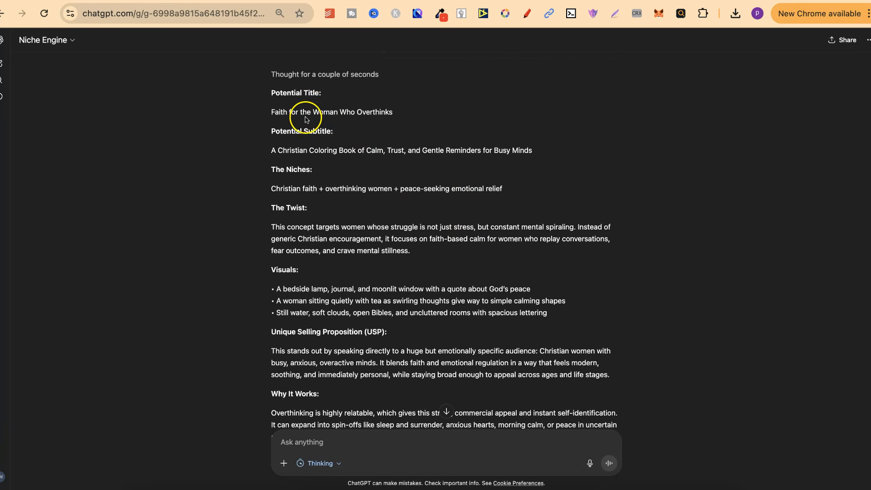
double_click(370, 150)
triple_click(369, 150)
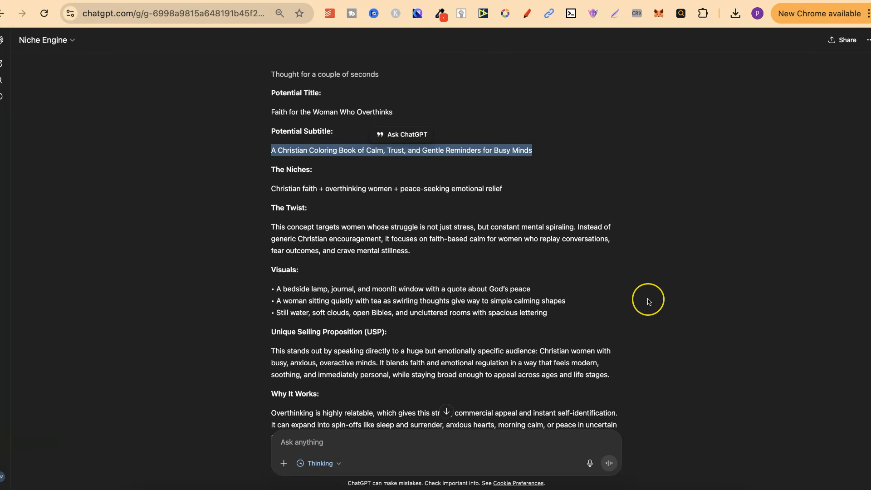
Step: Review the next two concepts, highlighting the title "Sacred Ordinary" and the niches line of "She Prays Through It"
scroll(647, 244, down, 10)
scroll(647, 301, down, 5)
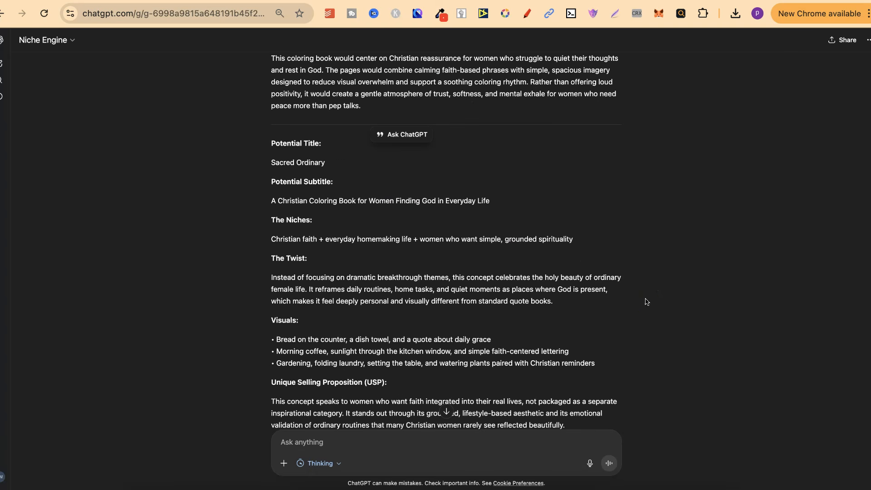
triple_click(282, 163)
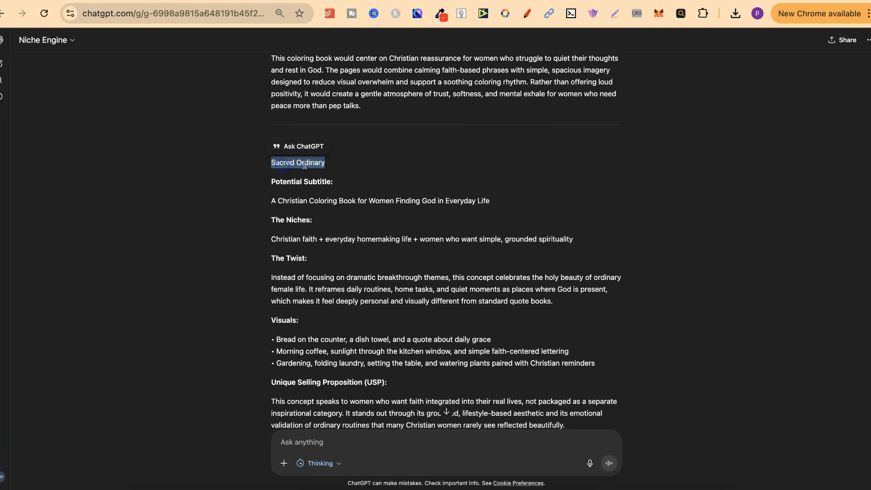
scroll(584, 274, down, 15)
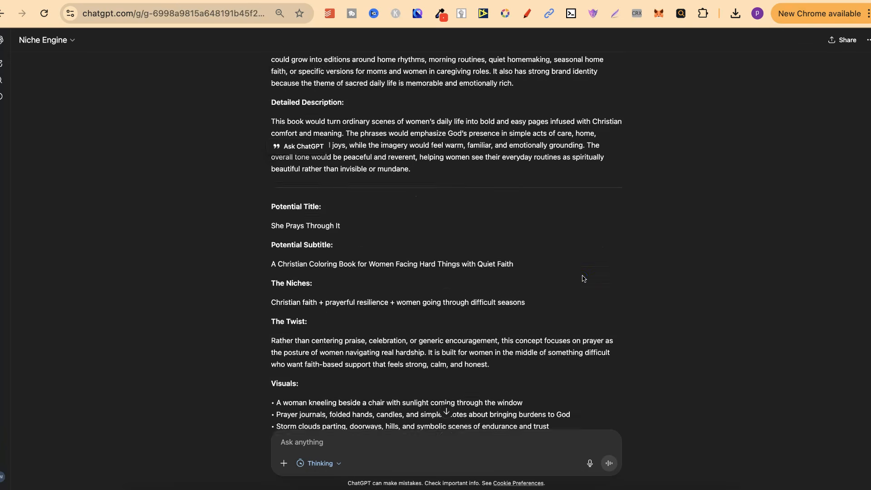
scroll(584, 278, down, 2)
click(583, 277)
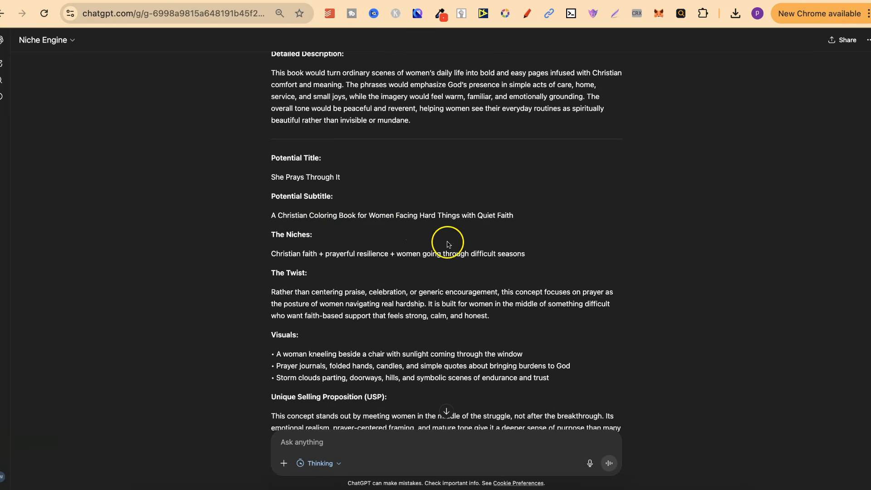
triple_click(382, 255)
click(699, 236)
Step: Skim the remaining concepts and the reply to the HIGHLY giftable prompt, down to "A Christian Birthday Blessing for Her"
scroll(697, 330, down, 20)
scroll(697, 332, down, 20)
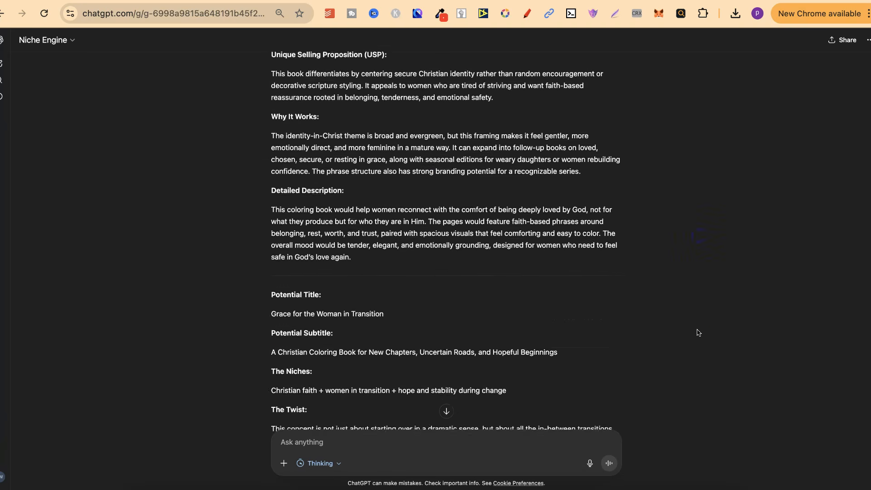
scroll(697, 333, up, 2)
scroll(698, 332, up, 2)
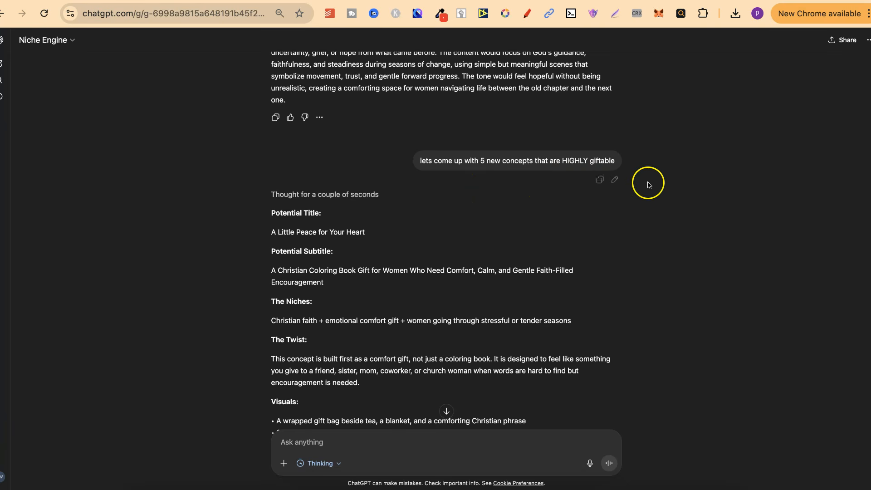
scroll(635, 246, down, 15)
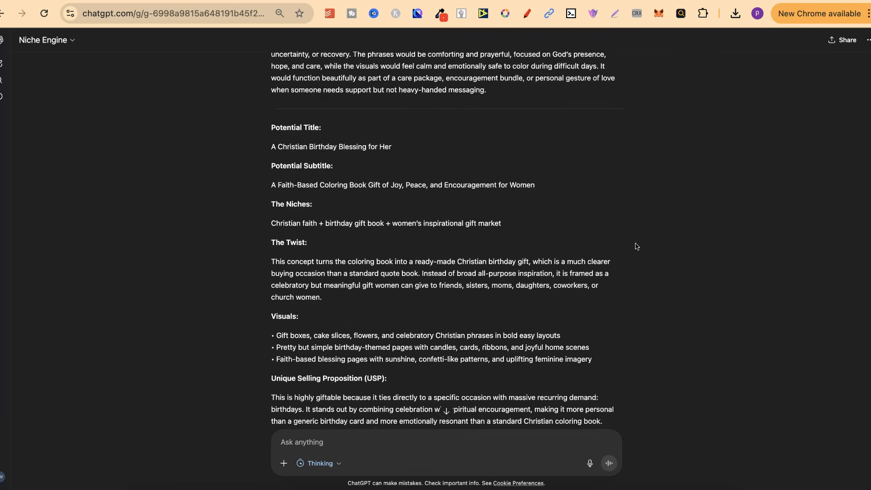
Step: Go back to the "Thinking of You in Prayer" concept, highlight its title, and read through its subtitle, niches, twist, visuals and selling points
scroll(635, 246, up, 4)
scroll(636, 246, up, 20)
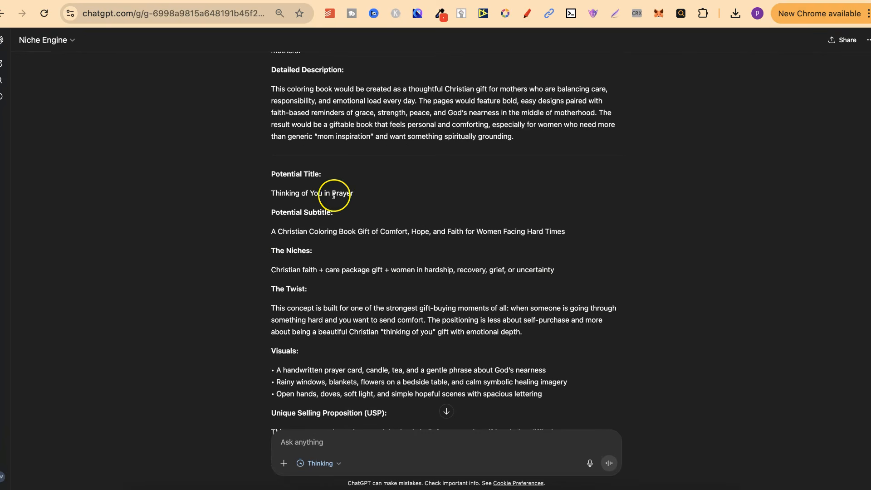
triple_click(307, 195)
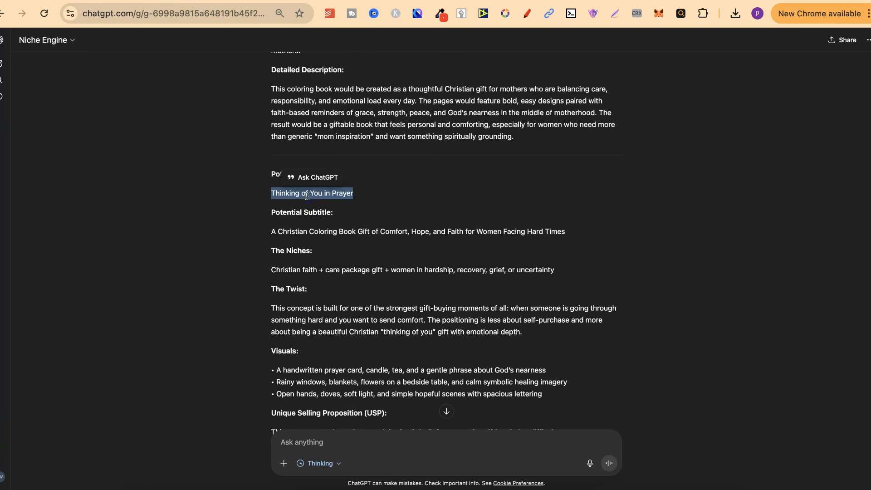
click(384, 239)
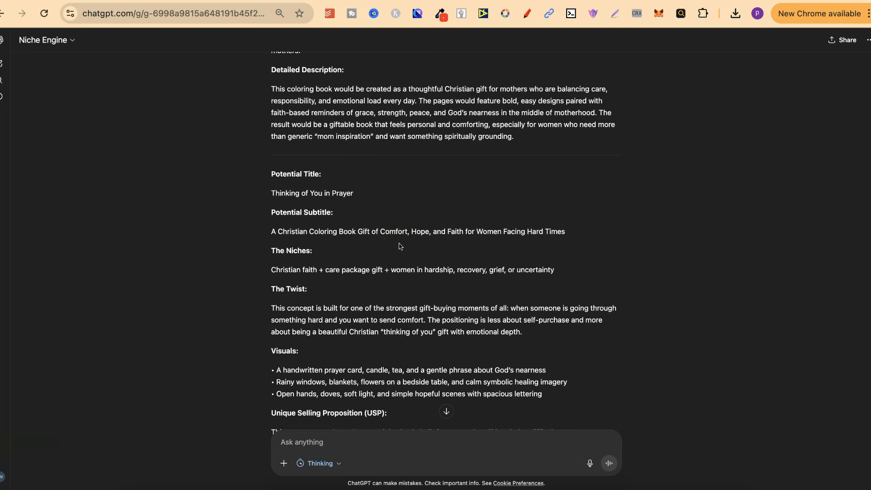
scroll(488, 272, down, 2)
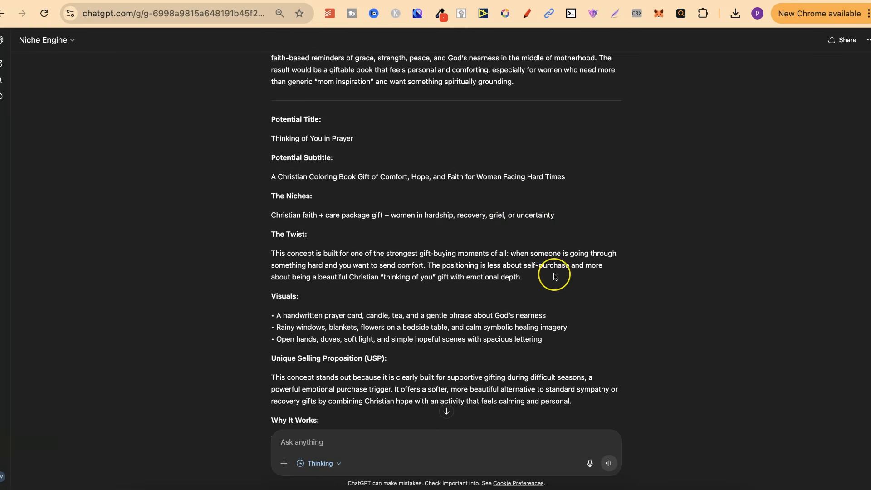
scroll(554, 276, down, 2)
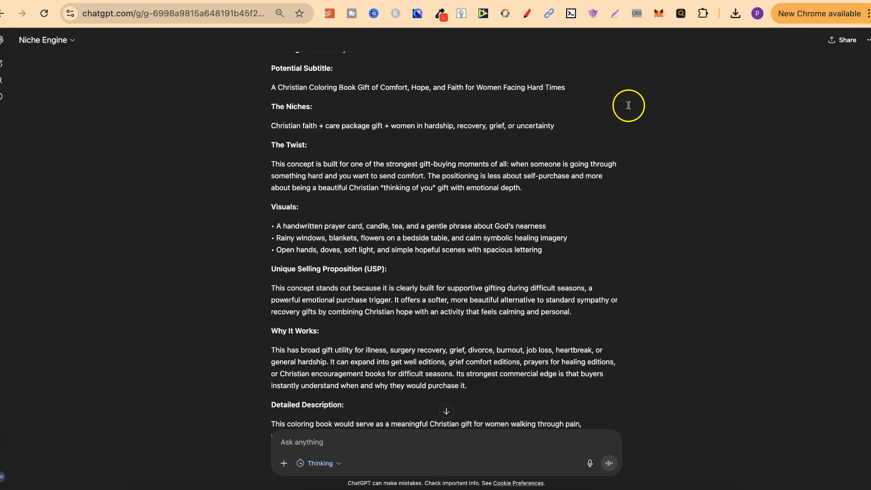
Step: Switch to the NB Quote Coloring Page Generator's Gumroad page and highlight the special launch price and the offer's end date
click(631, 0)
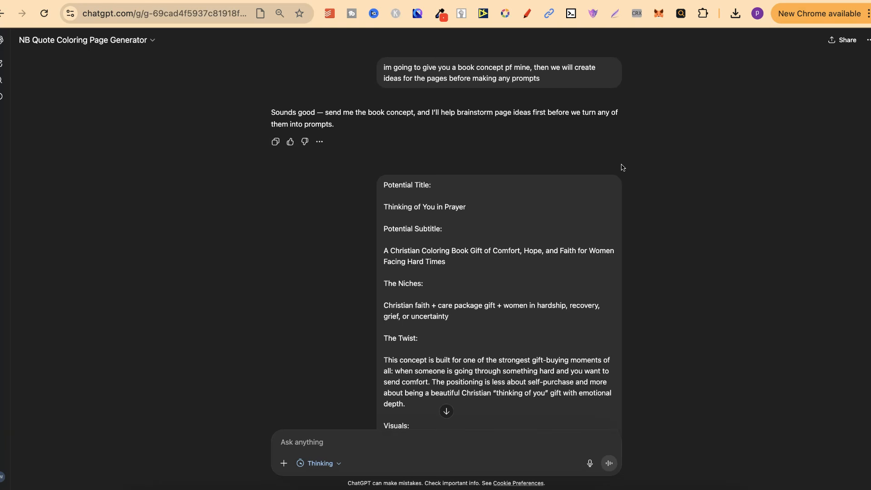
click(632, 138)
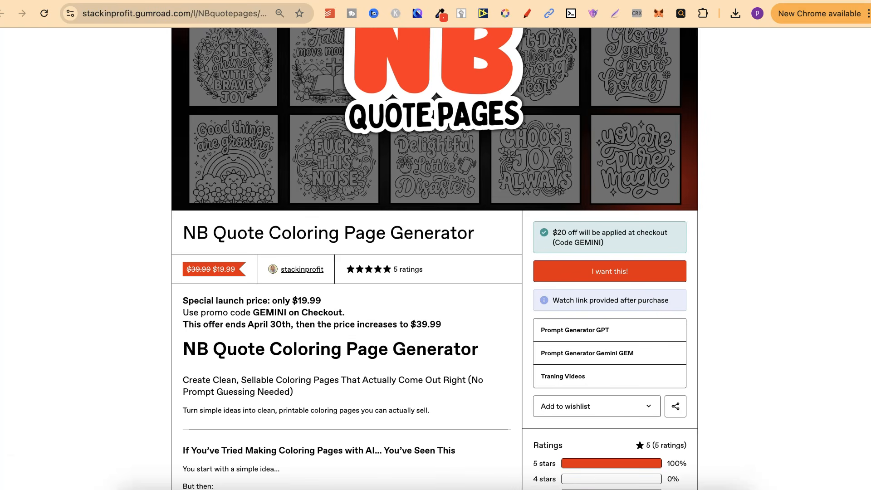
click(715, 234)
scroll(716, 236, up, 3)
scroll(715, 237, down, 5)
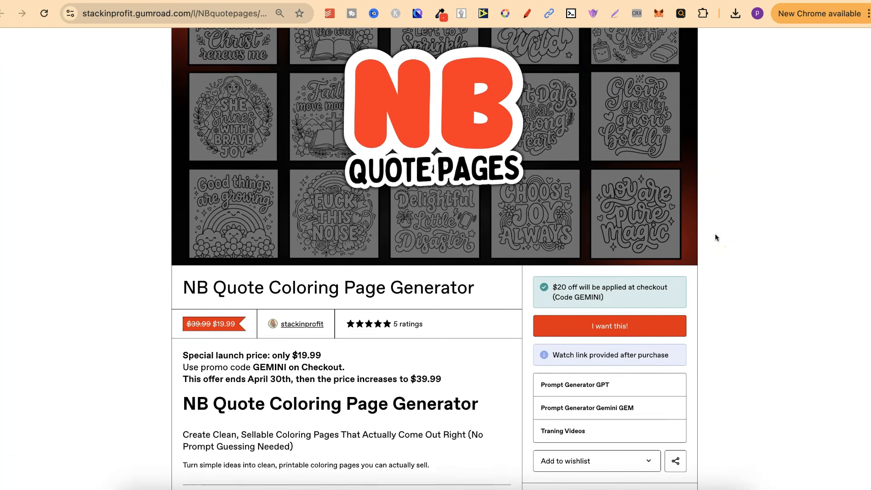
click(444, 268)
drag(291, 292, 322, 293)
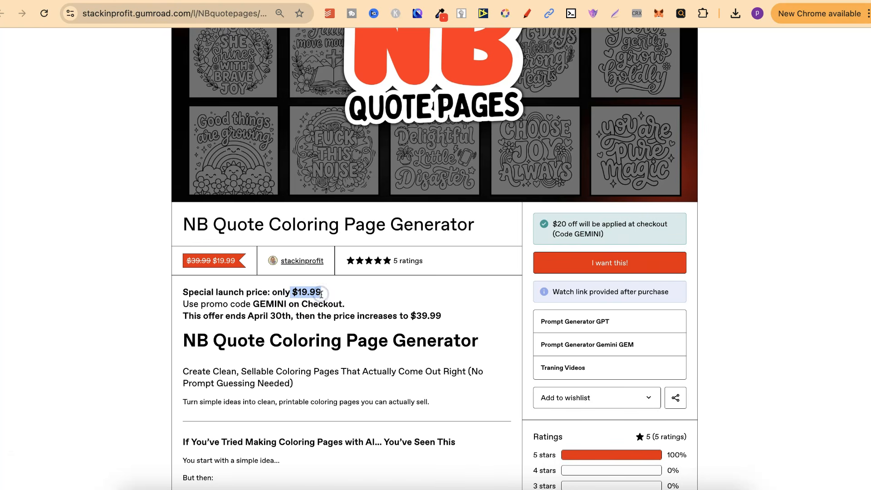
drag(270, 316, 276, 317)
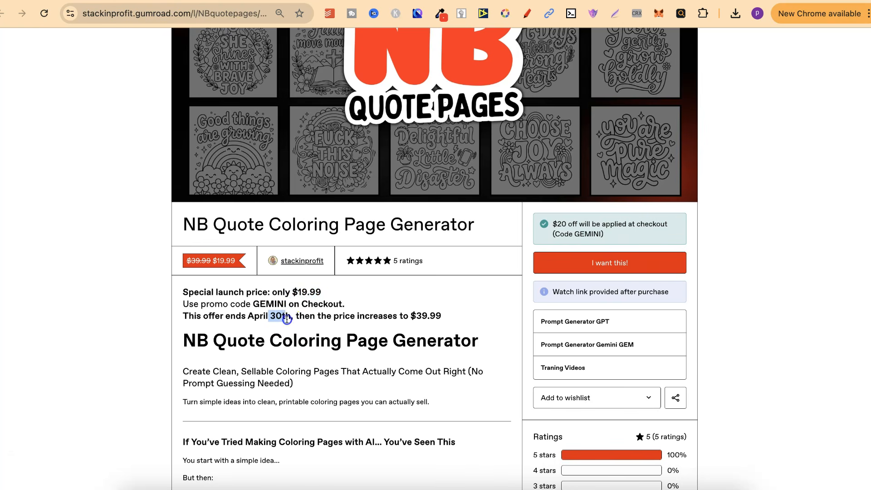
click(414, 316)
Step: Return to the NB Quote Coloring Page Generator chat and skim from the submitted book concept to the question about fonts, fillers and graphics
click(652, 66)
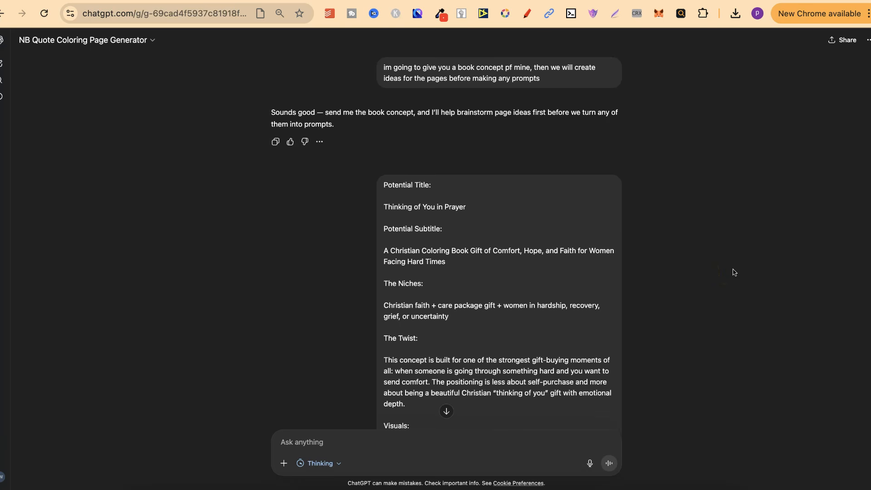
click(724, 242)
scroll(734, 221, down, 2)
scroll(734, 221, down, 2)
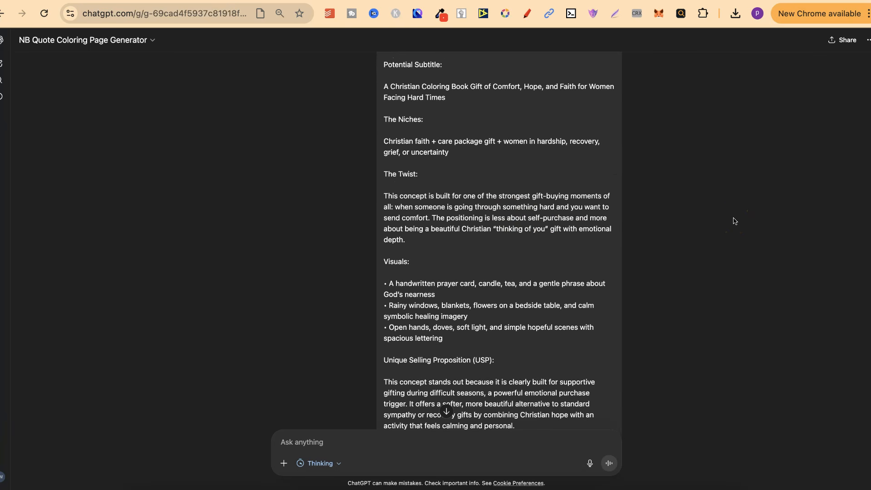
scroll(544, 253, down, 14)
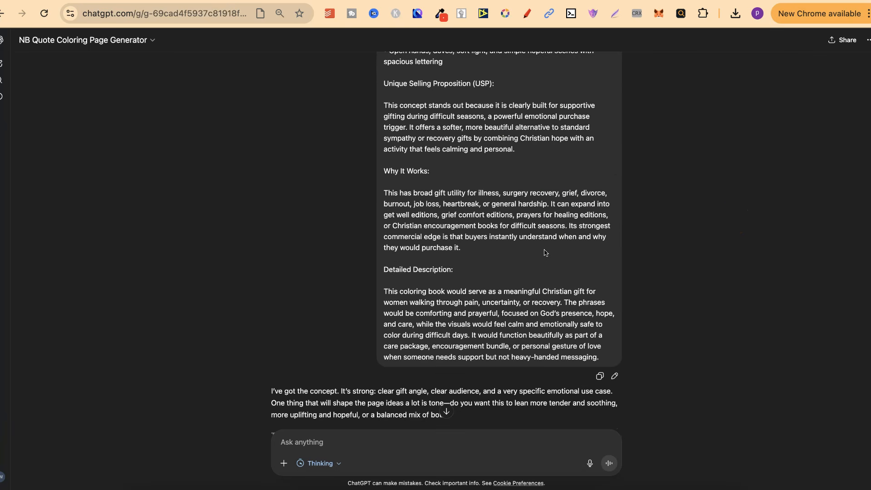
scroll(545, 253, down, 3)
click(518, 297)
scroll(519, 298, down, 6)
scroll(519, 299, down, 18)
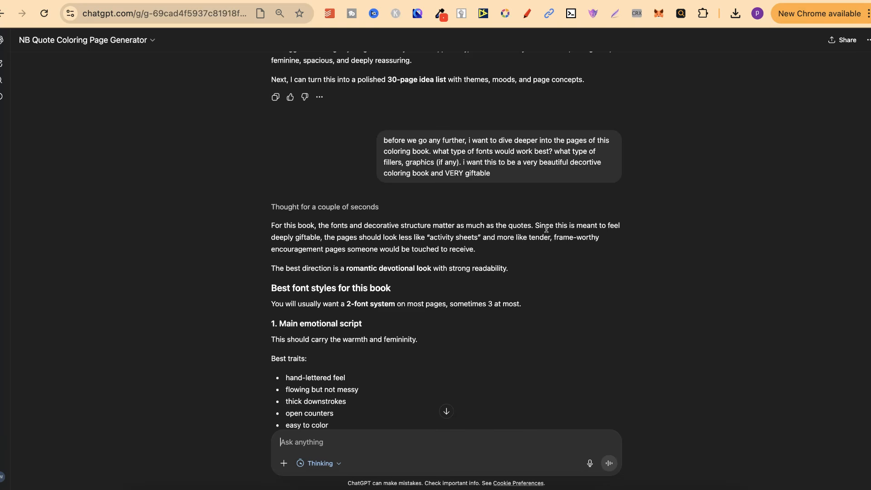
Step: Examine the recommended font styles for the book, highlighting the "Best font styles for this book" heading and parts of the sections below it
click(551, 229)
scroll(661, 335, down, 3)
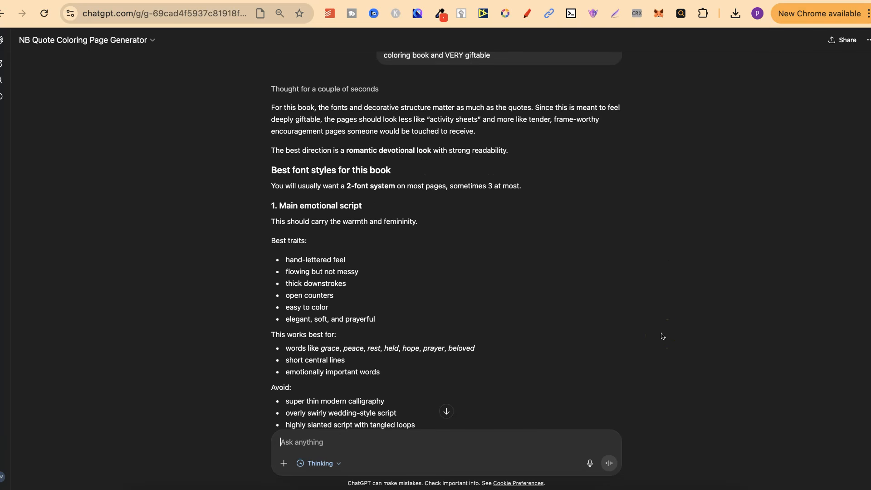
scroll(661, 335, down, 1)
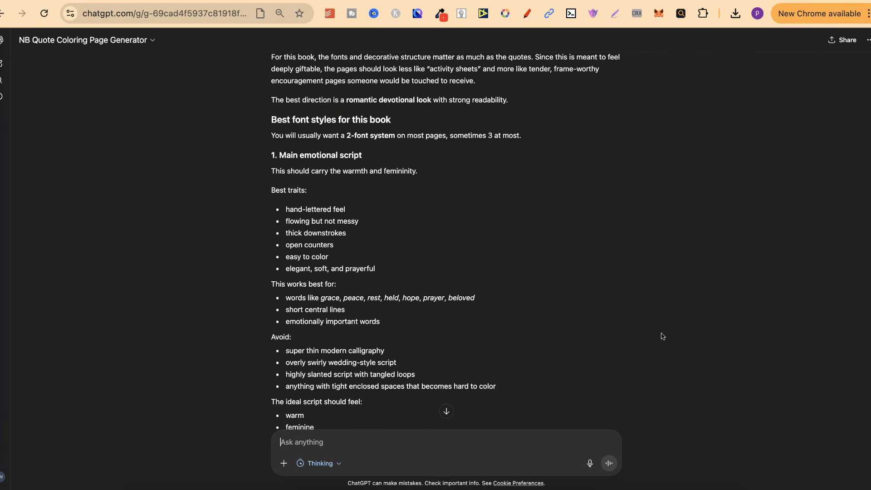
triple_click(331, 120)
scroll(558, 253, down, 7)
triple_click(345, 143)
scroll(505, 291, down, 5)
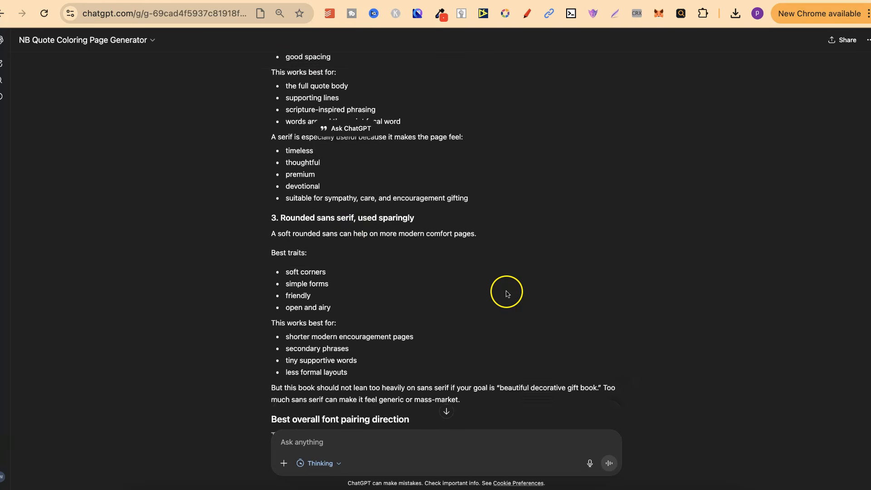
double_click(347, 202)
triple_click(348, 206)
scroll(505, 294, down, 4)
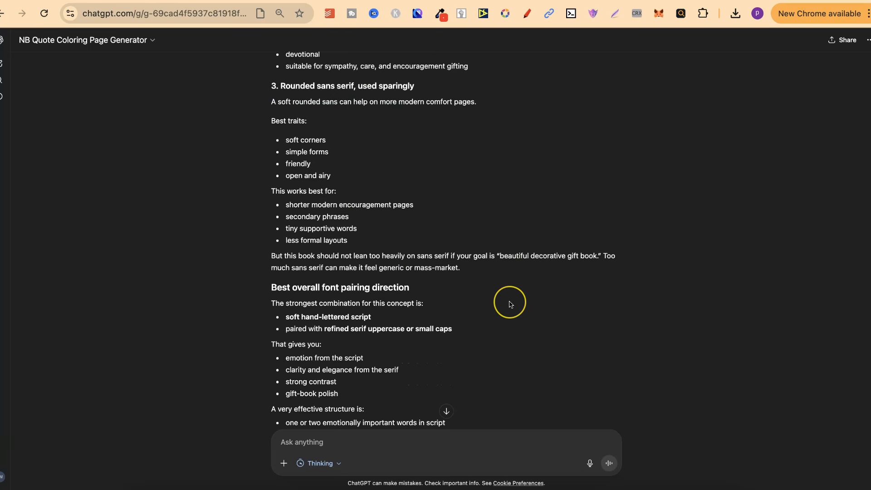
Step: Skim the advice on font pairing, decorative fillers, page styling and decoration balance, down to the request for 10 page ideas with quotes
scroll(510, 303, down, 1)
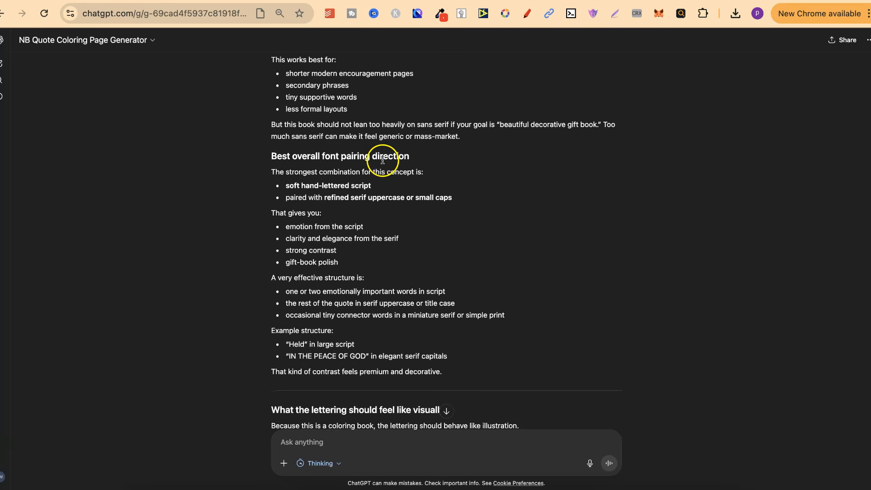
scroll(540, 274, down, 4)
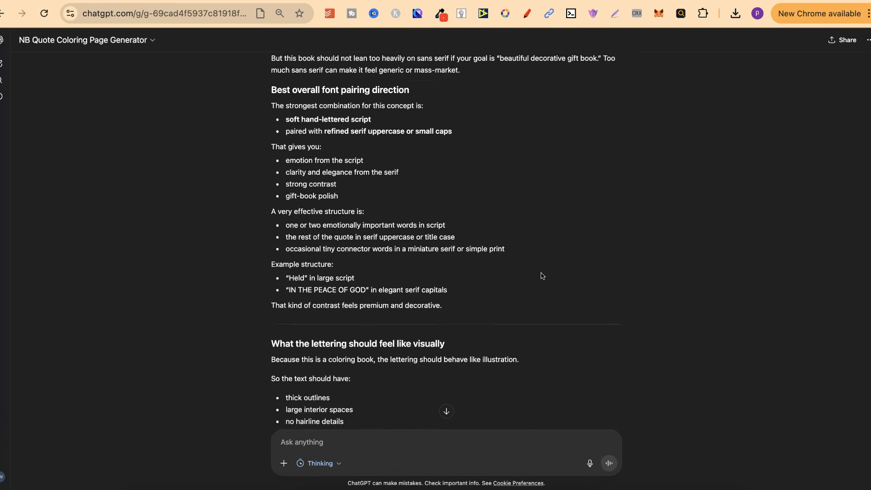
scroll(541, 275, down, 10)
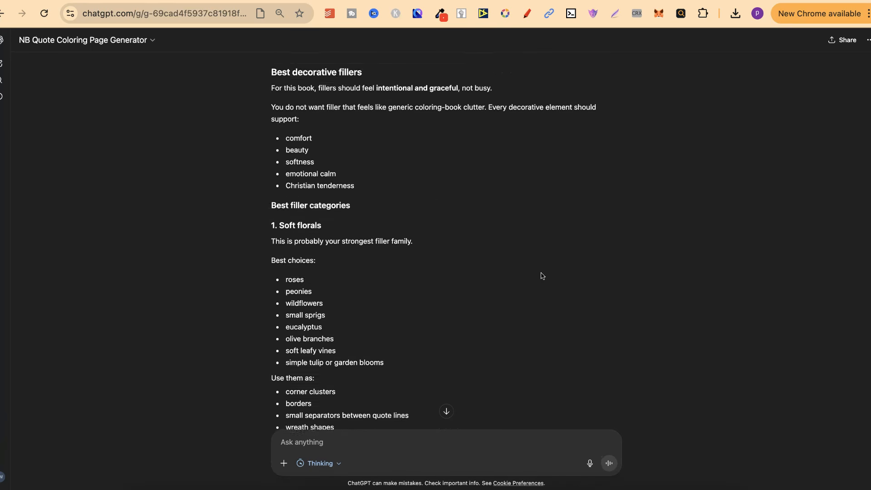
scroll(541, 275, down, 18)
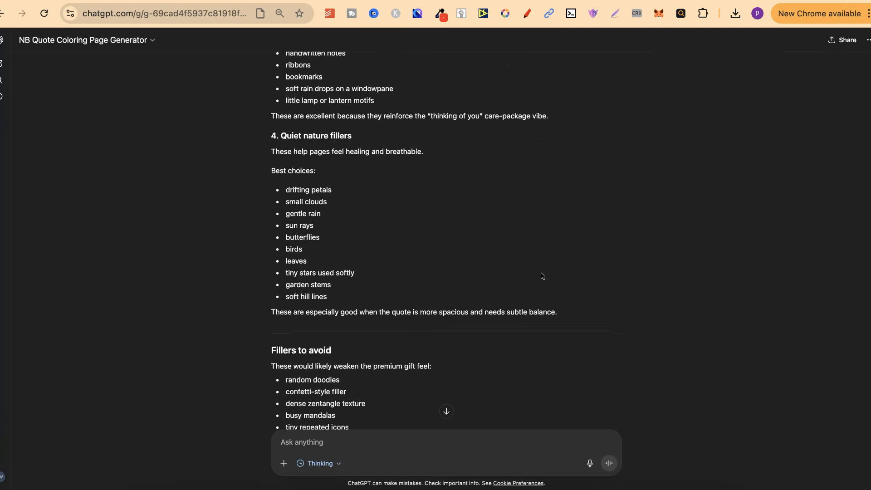
scroll(540, 275, down, 14)
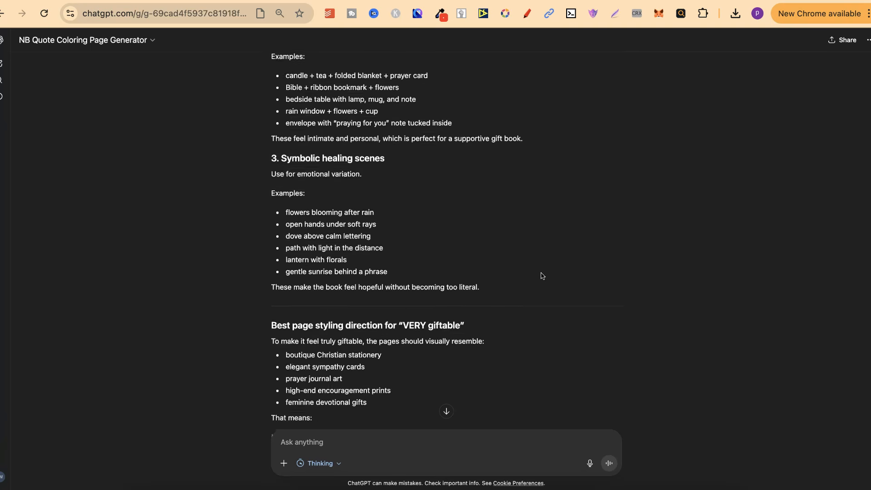
scroll(541, 275, down, 8)
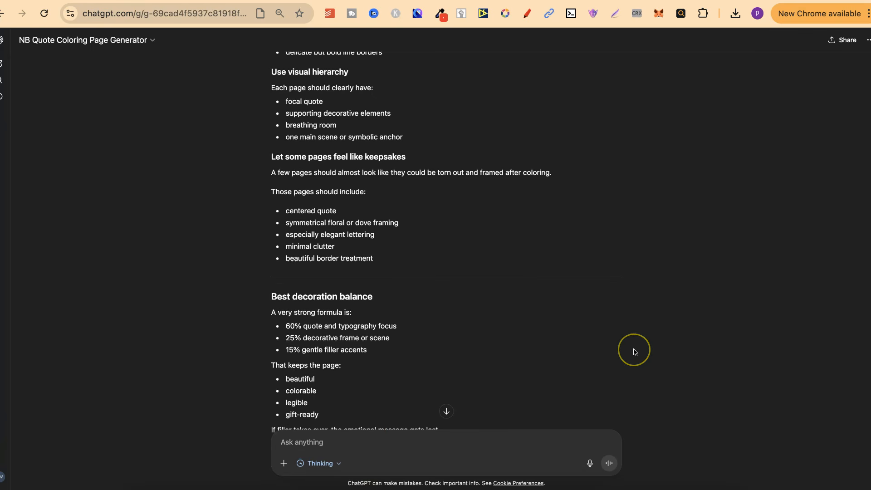
scroll(634, 352, down, 2)
scroll(634, 351, down, 20)
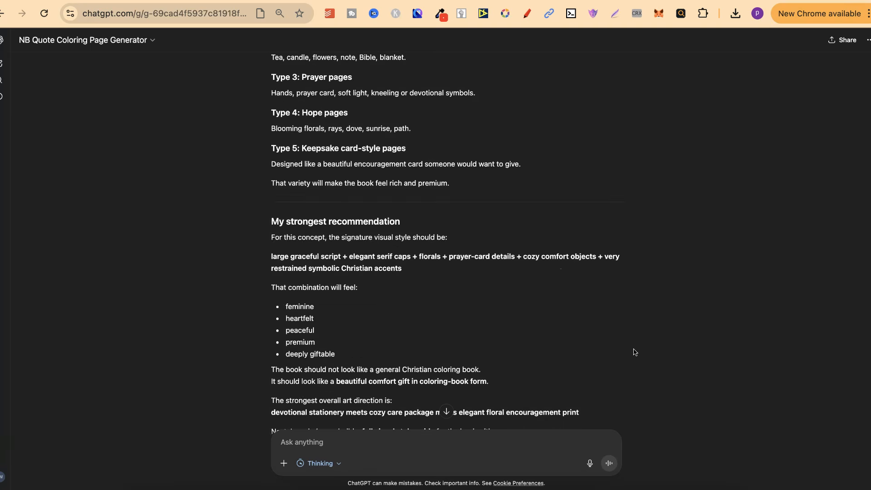
scroll(634, 352, down, 3)
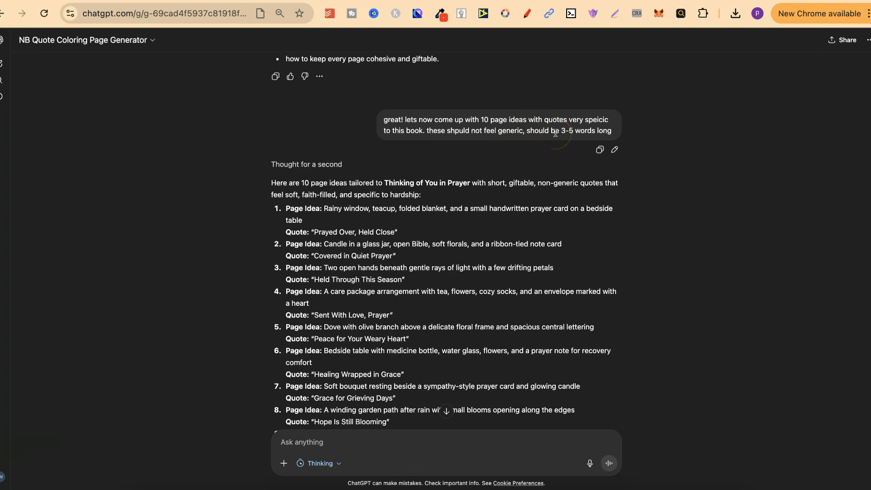
Step: Review the 10 page ideas with their quotes and highlight the whole list
click(580, 145)
click(654, 199)
scroll(584, 340, down, 2)
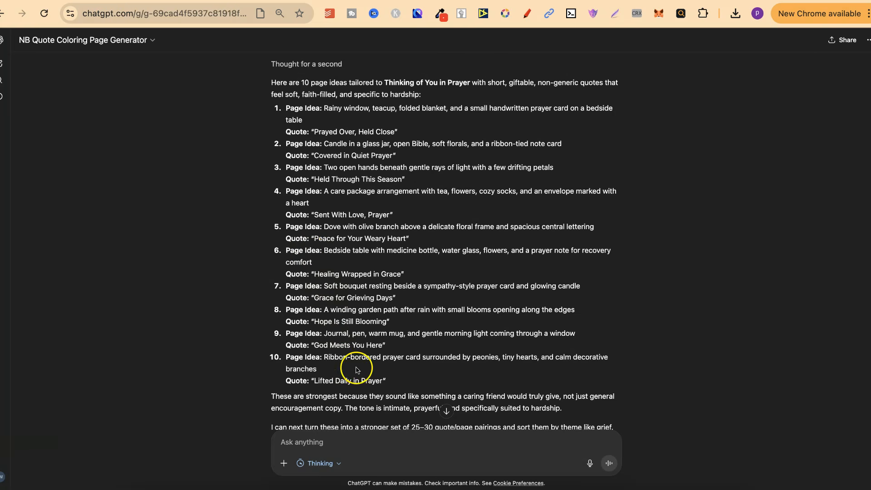
drag(394, 381, 276, 116)
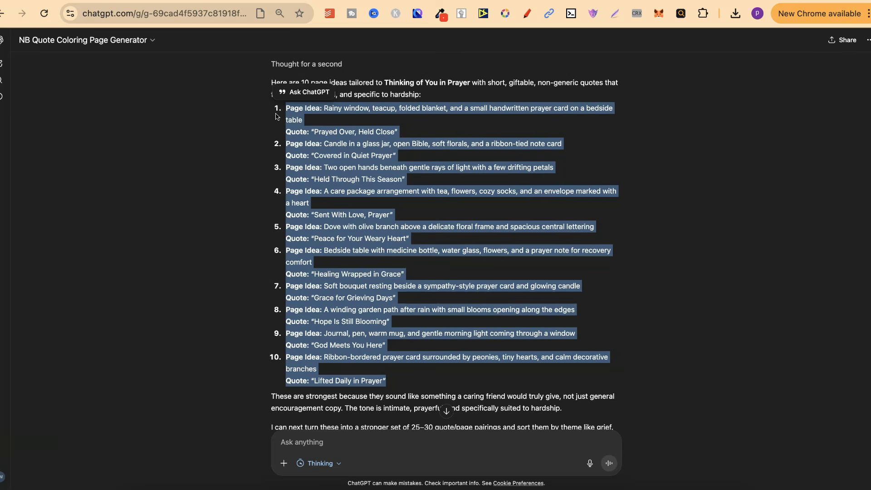
click(277, 116)
Step: Check the line art prompt generated for the "Prayed Over, Held Close" page, then return to the page ideas list
scroll(594, 272, down, 6)
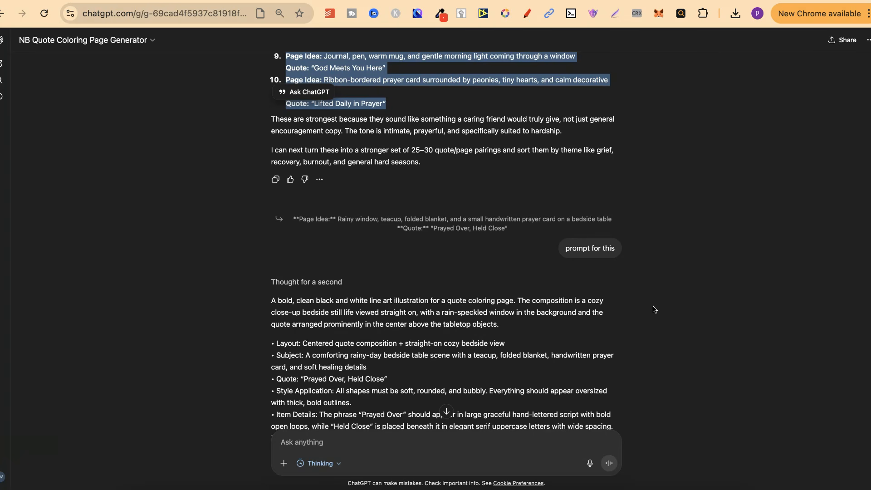
scroll(655, 309, down, 3)
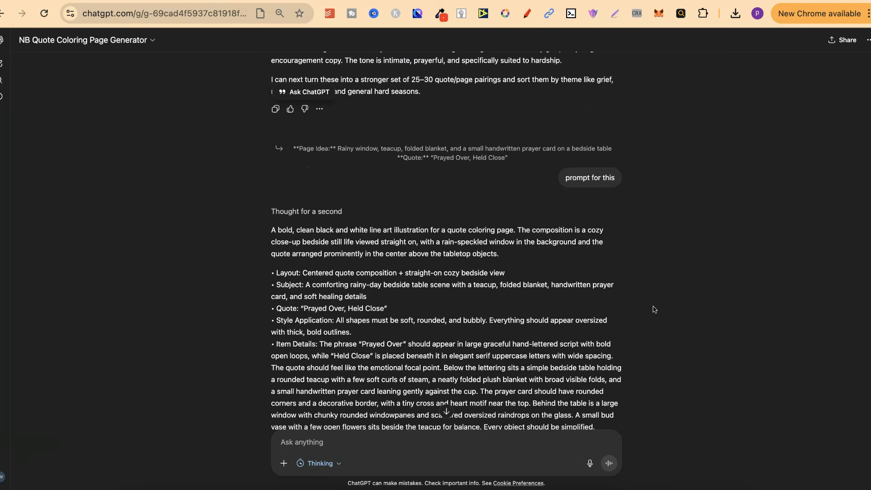
click(446, 156)
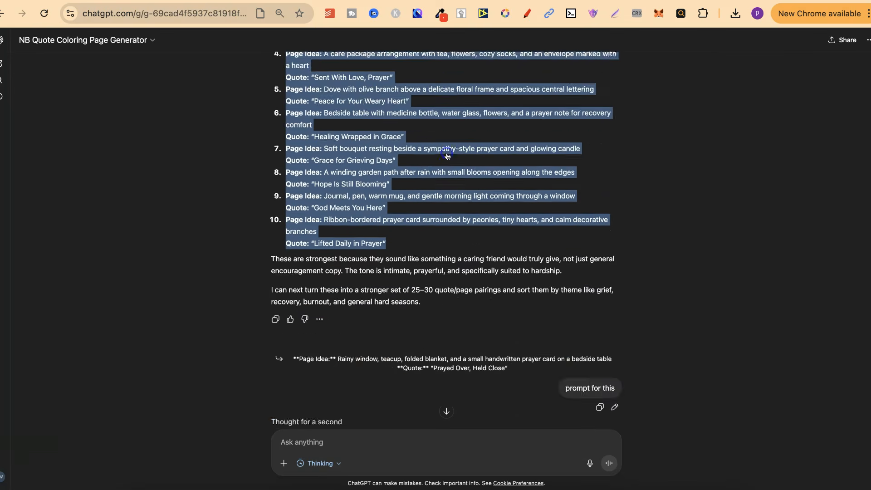
Step: Quote the first page idea, the rainy window scene with "Prayed Over, Held Close", as a reference in a new ChatGPT message
click(307, 91)
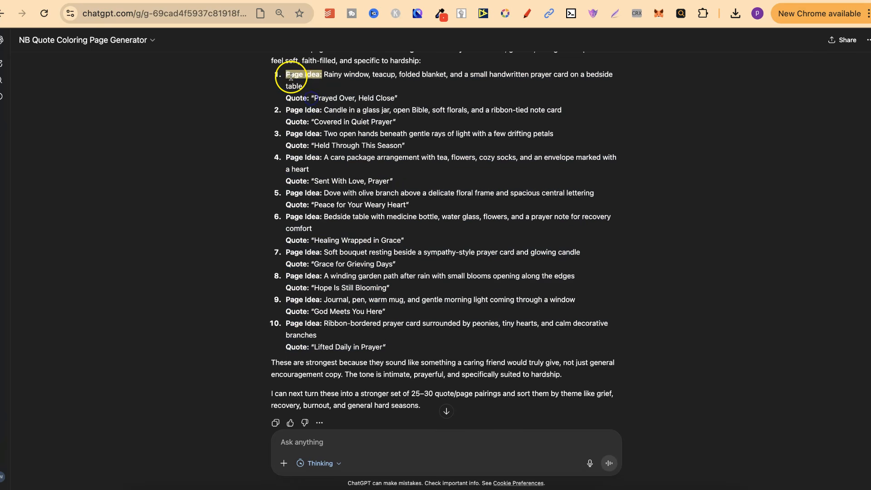
scroll(571, 245, down, 2)
scroll(572, 245, up, 3)
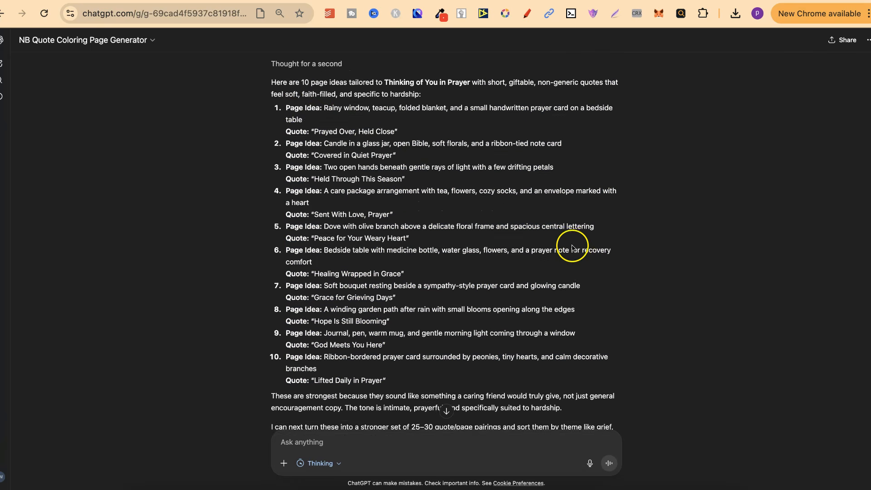
drag(398, 141, 286, 117)
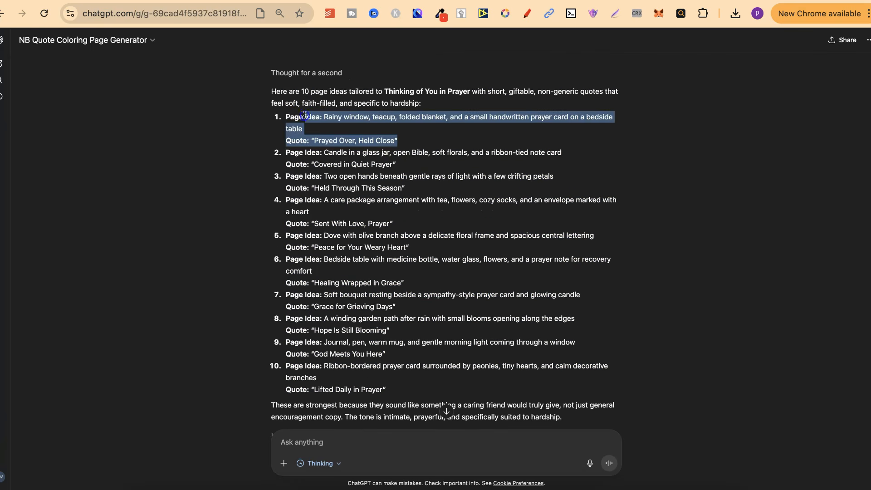
click(326, 107)
scroll(637, 268, down, 6)
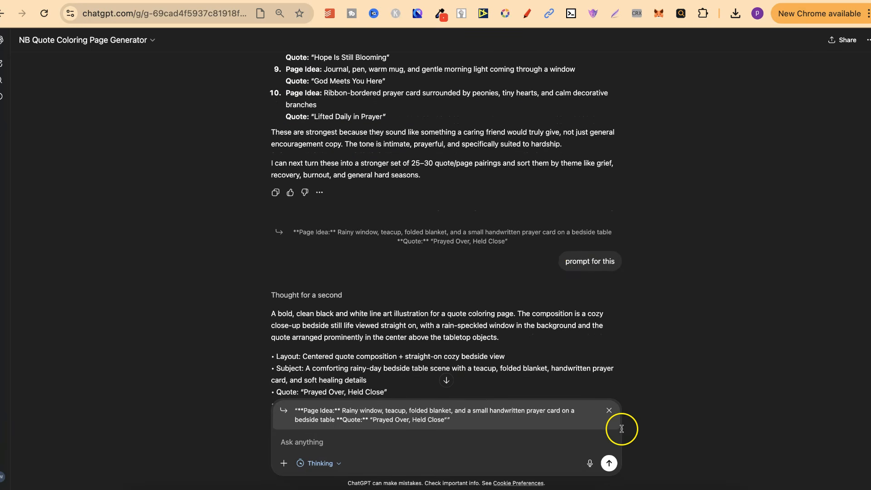
Step: Remove the quoted rainy window page idea from the message draft
click(608, 410)
scroll(717, 349, down, 5)
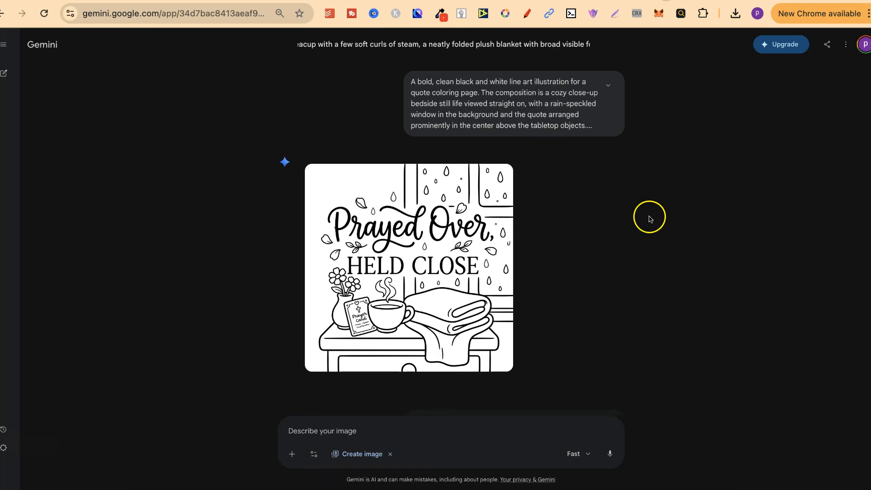
Step: In Gemini, review the first generated "Prayed Over, Held Close" page and the pages following it, down to its outlined-lettering version
scroll(618, 284, down, 3)
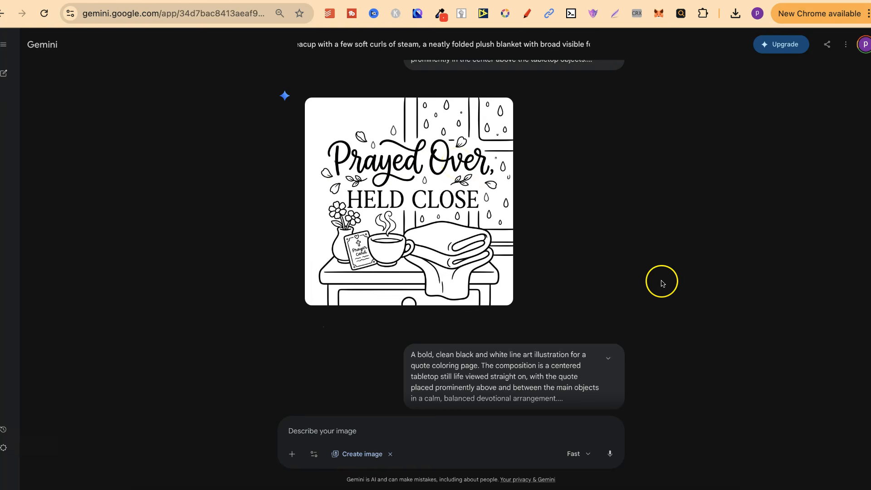
scroll(661, 283, down, 1)
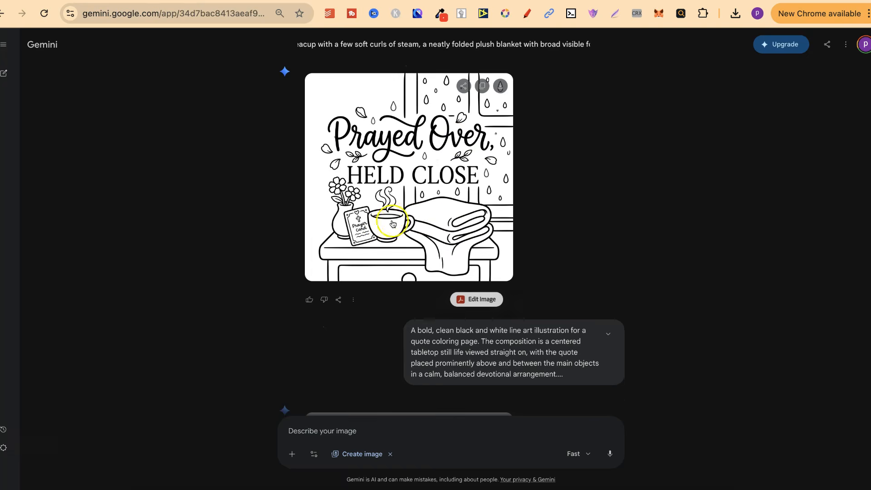
scroll(680, 266, down, 6)
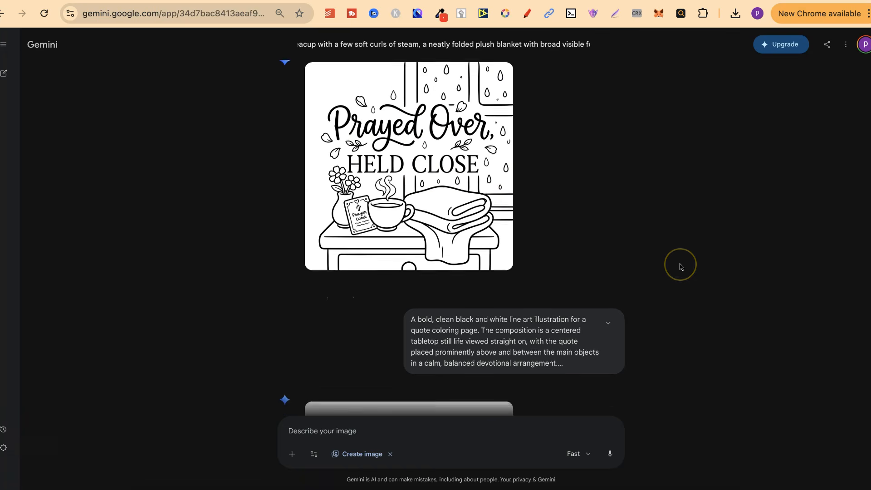
scroll(680, 267, down, 5)
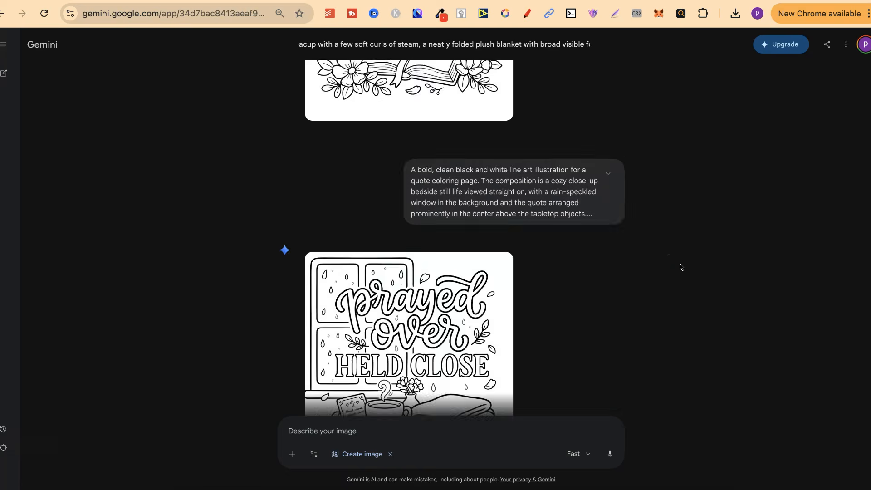
scroll(657, 214, down, 7)
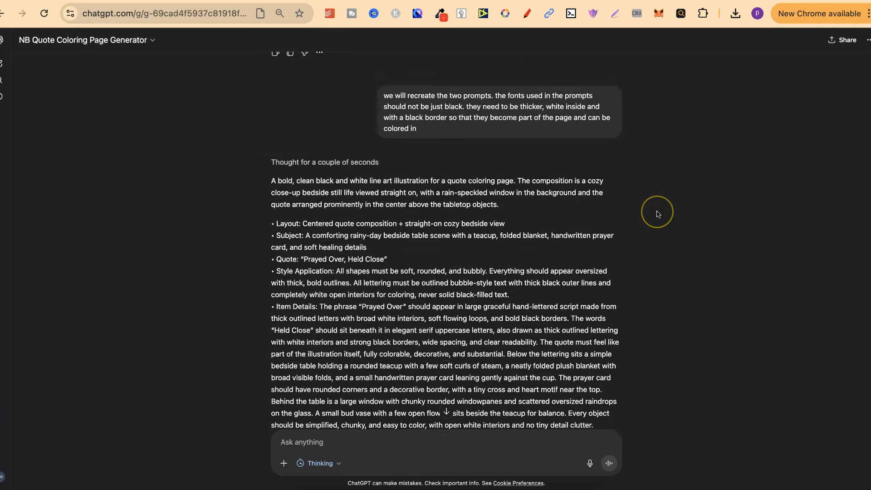
Step: In ChatGPT, review the request to recreate the two prompts with thicker, white-filled, black-bordered fonts and the first rewritten prompt
scroll(450, 135, up, 1)
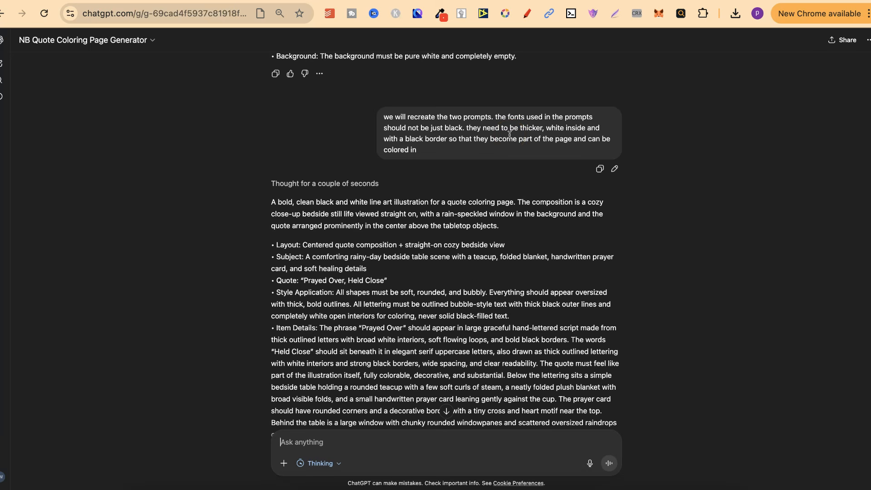
scroll(684, 269, down, 5)
scroll(684, 270, down, 5)
click(470, 165)
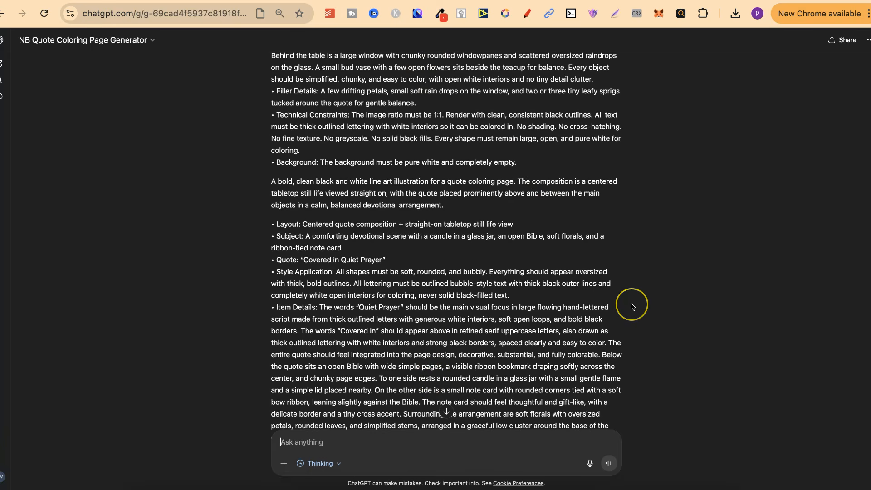
Step: Skim the remaining page prompts through "Lifted Daily in Prayer" and highlight the request for 5 "Thinking of You in Prayer" page ideas
scroll(632, 306, down, 5)
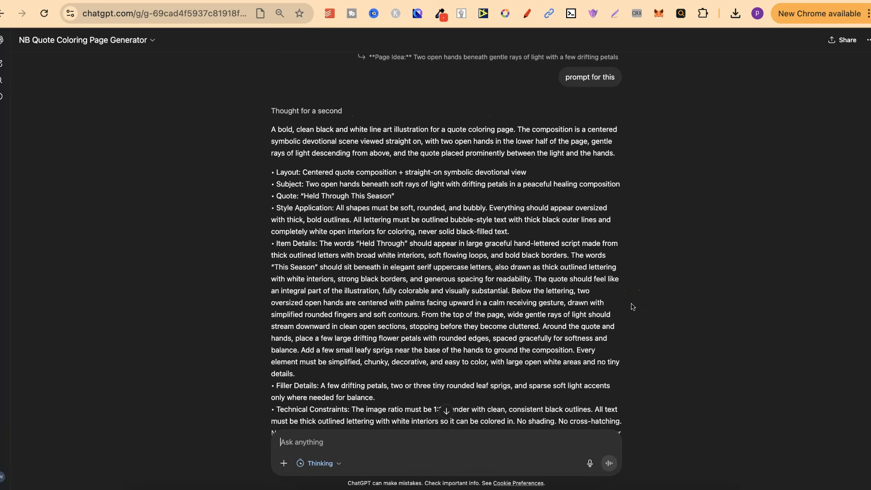
scroll(631, 307, down, 20)
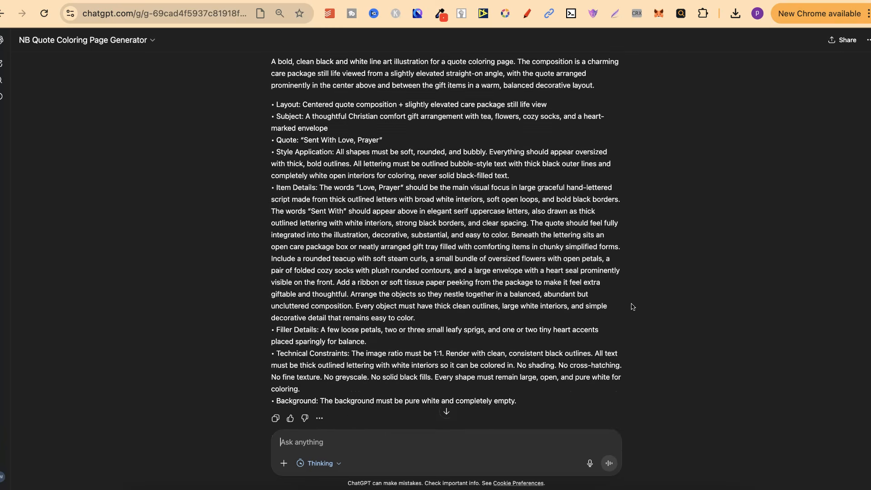
scroll(632, 306, down, 20)
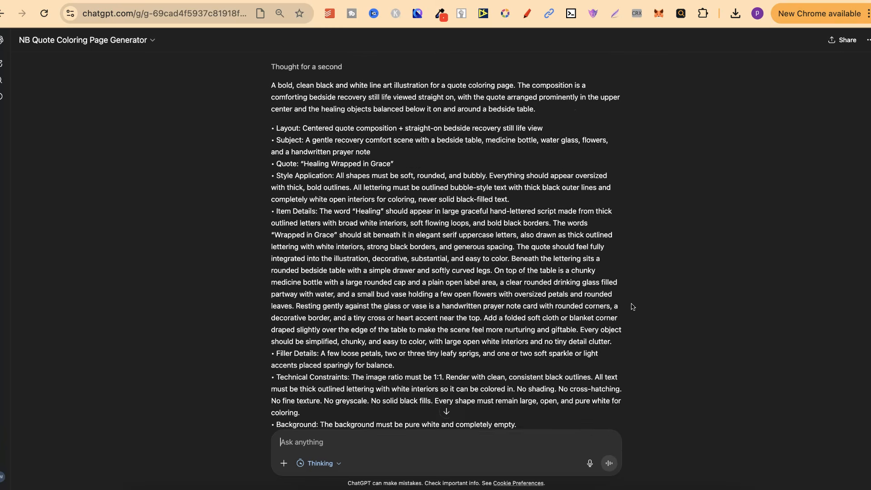
scroll(631, 307, down, 20)
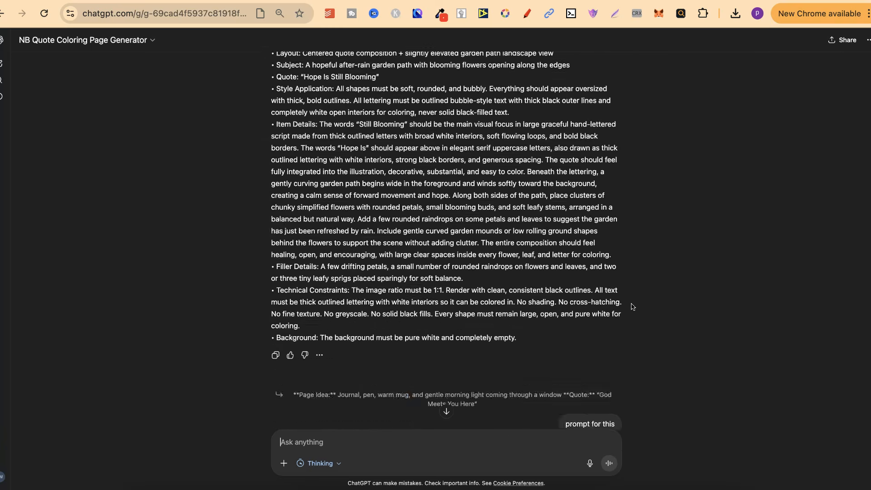
scroll(632, 306, down, 20)
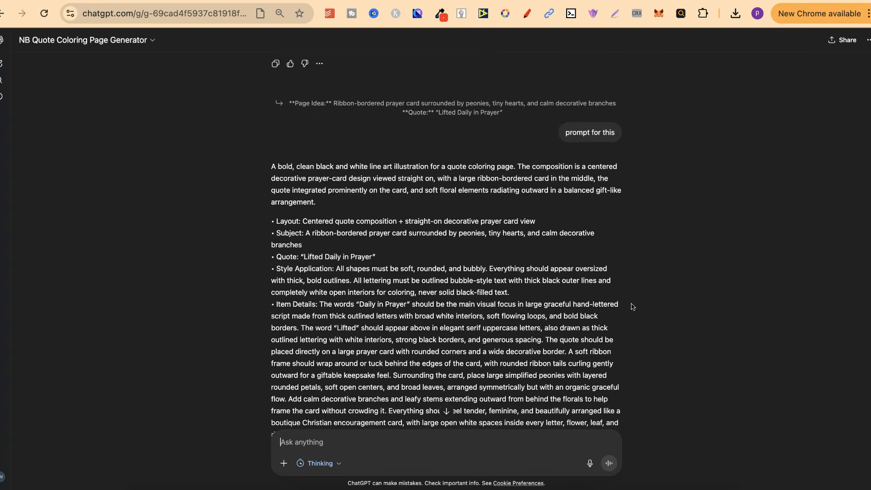
scroll(631, 306, down, 2)
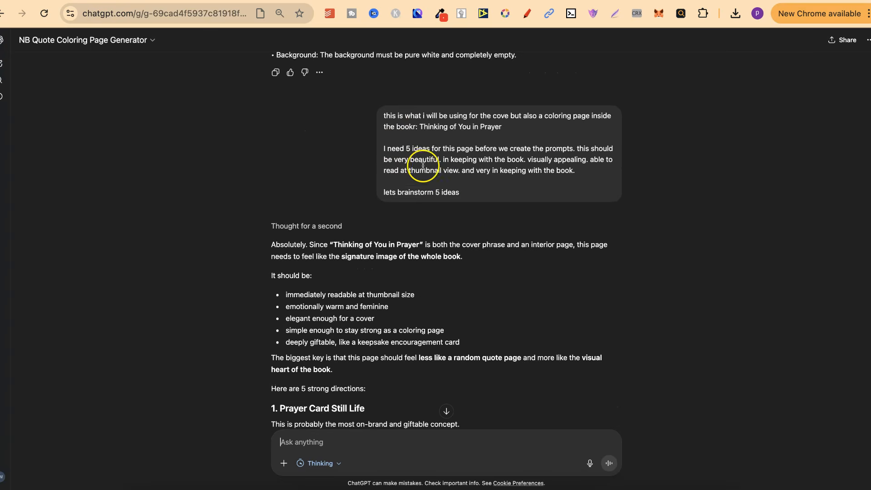
drag(460, 192, 384, 114)
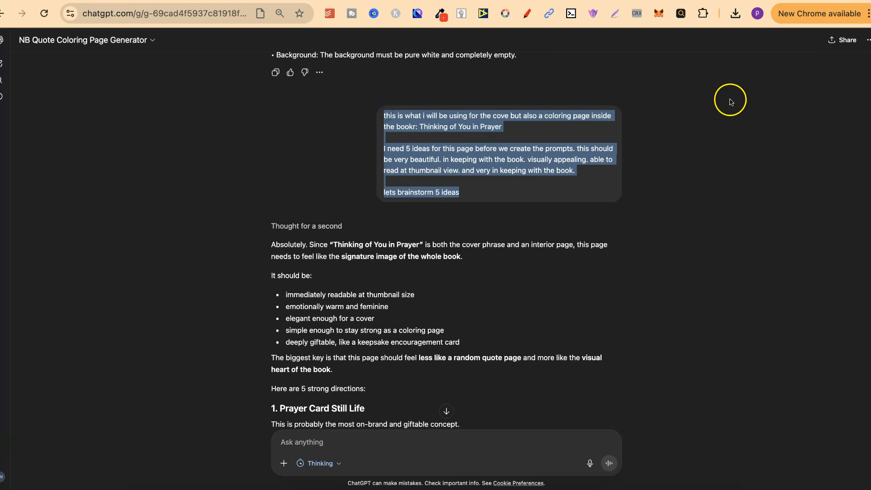
Step: Switch to Gemini and browse the generated pages from "Covered in Quiet Prayer" to the first "Peace for Your Weary Heart" version
click(675, 0)
scroll(664, 319, down, 10)
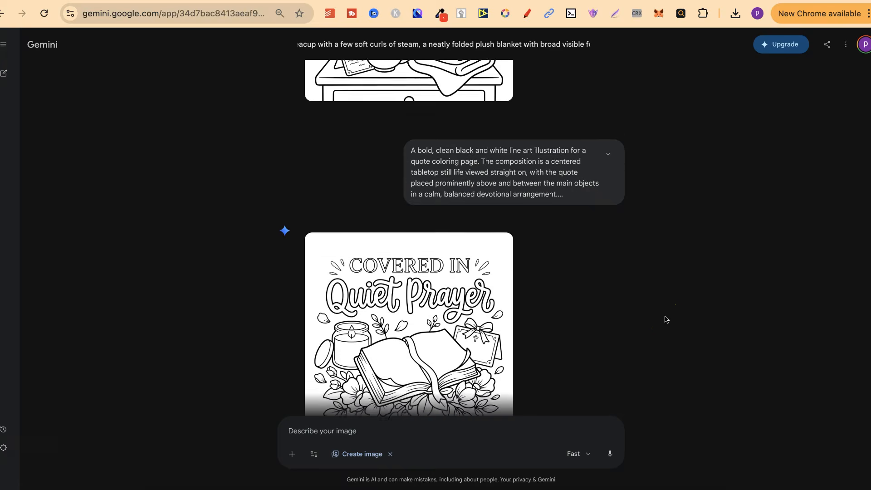
scroll(665, 319, down, 6)
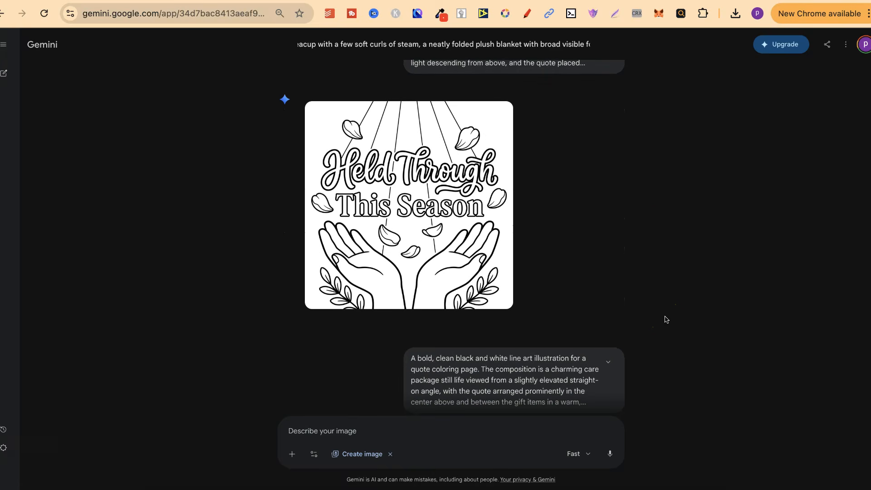
scroll(665, 319, up, 2)
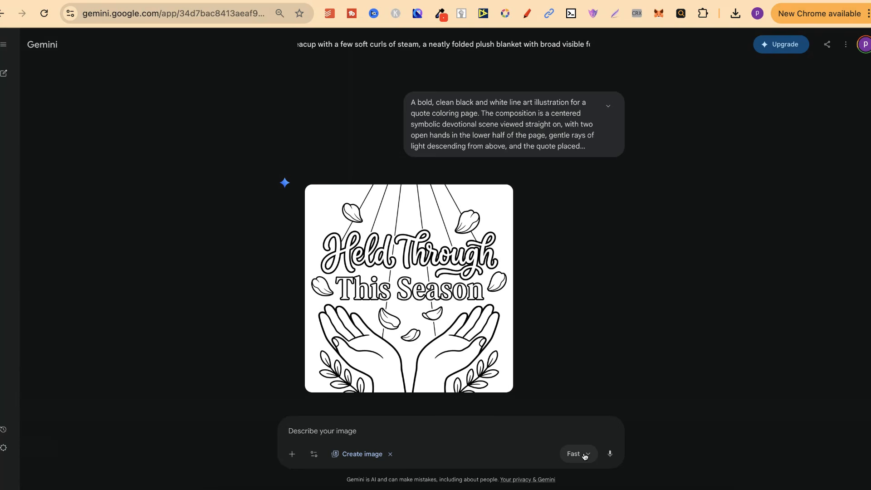
scroll(666, 302, down, 10)
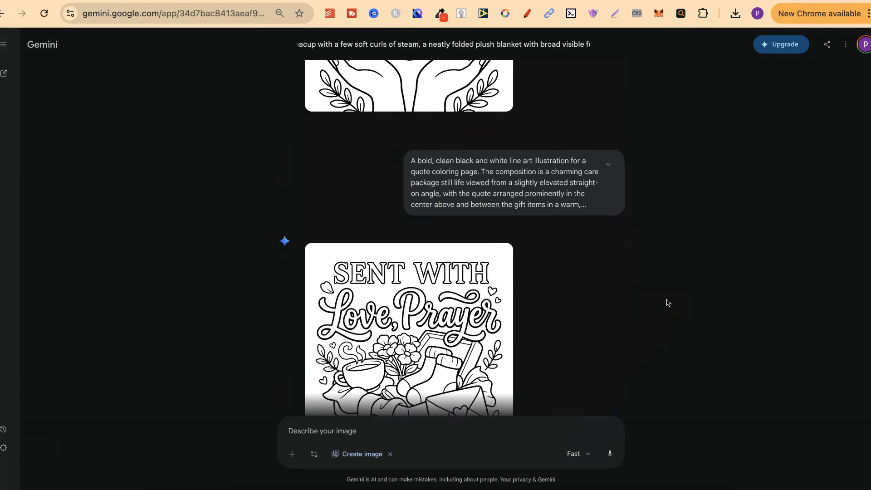
scroll(666, 302, down, 8)
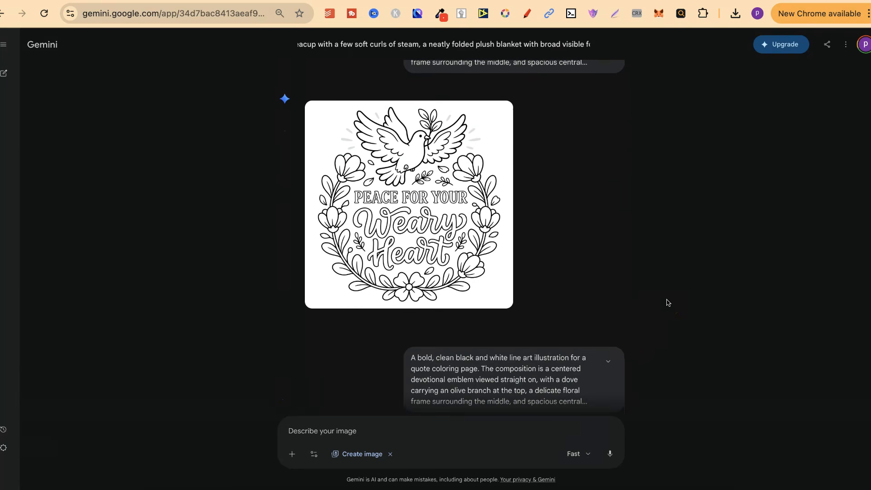
Step: Try to view the first "Peace for Your Weary Heart" image enlarged, then return to the conversation and reload it
click(471, 232)
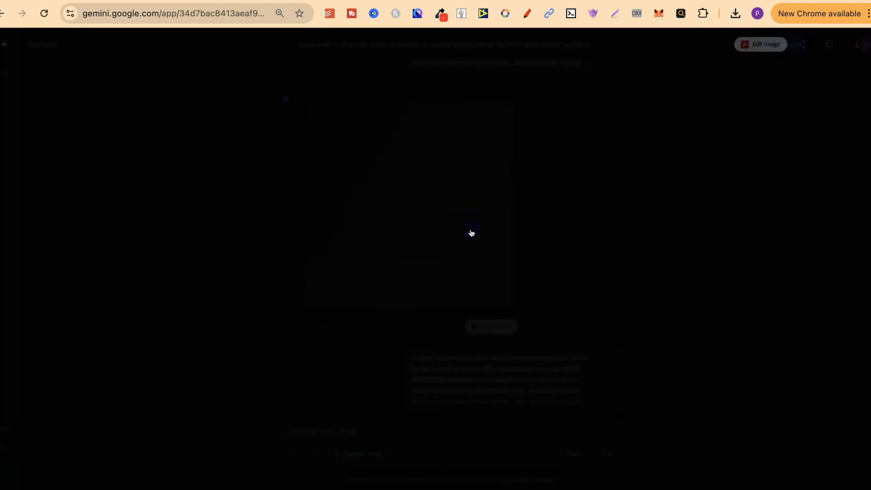
click(5, 44)
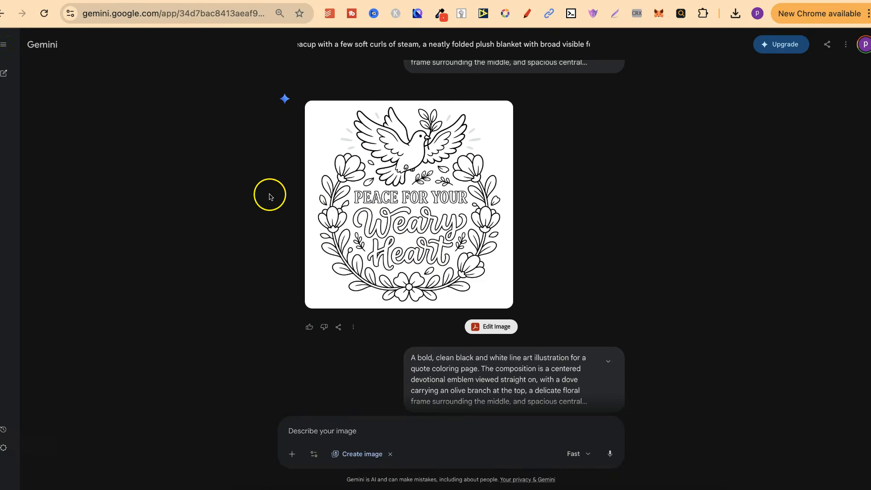
click(49, 19)
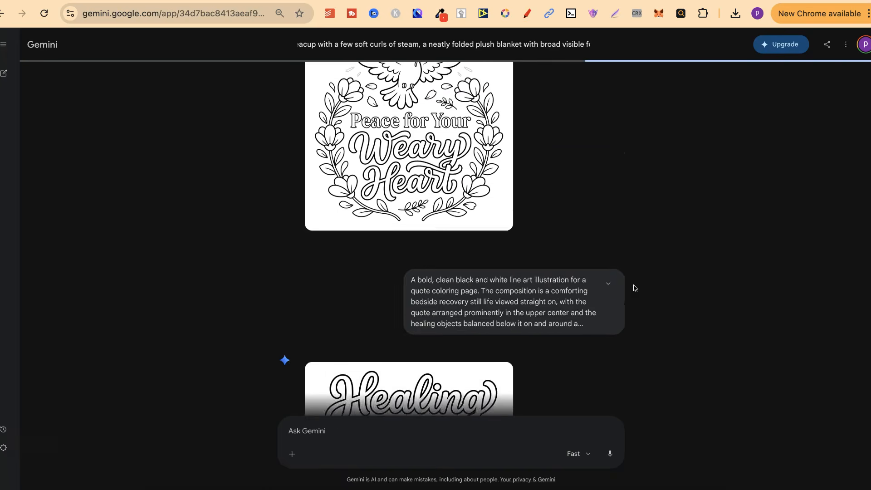
Step: Compare both "Peace for Your Weary Heart" versions enlarged, then check the Fast model selector
click(364, 252)
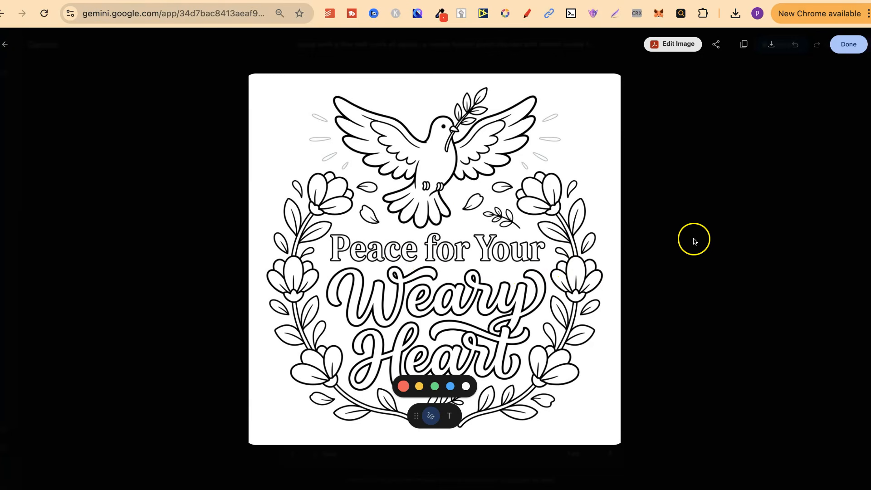
click(694, 239)
click(395, 218)
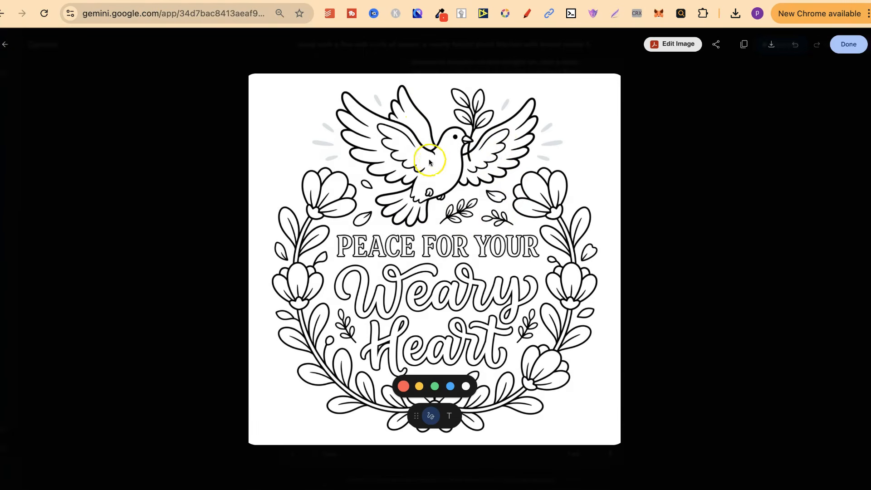
click(733, 249)
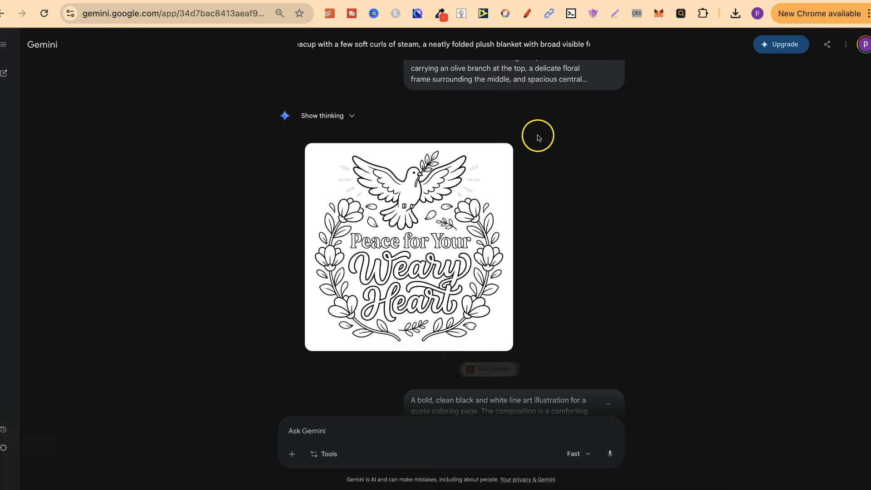
click(582, 449)
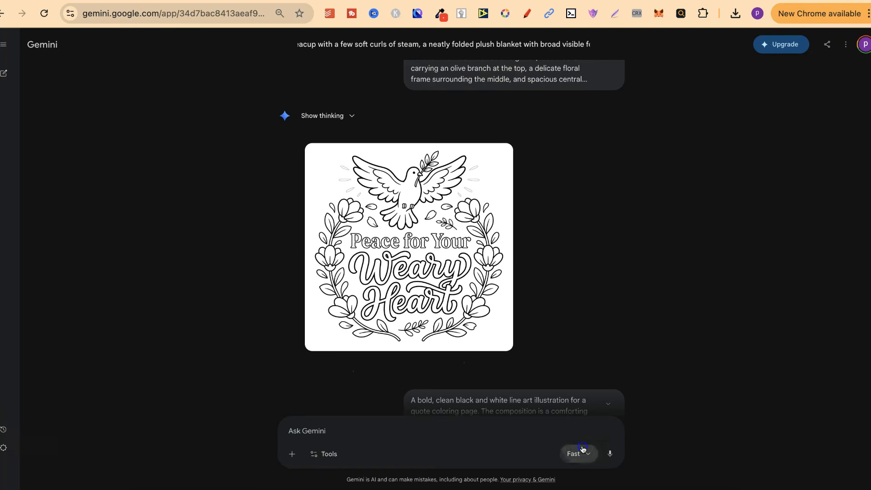
click(649, 219)
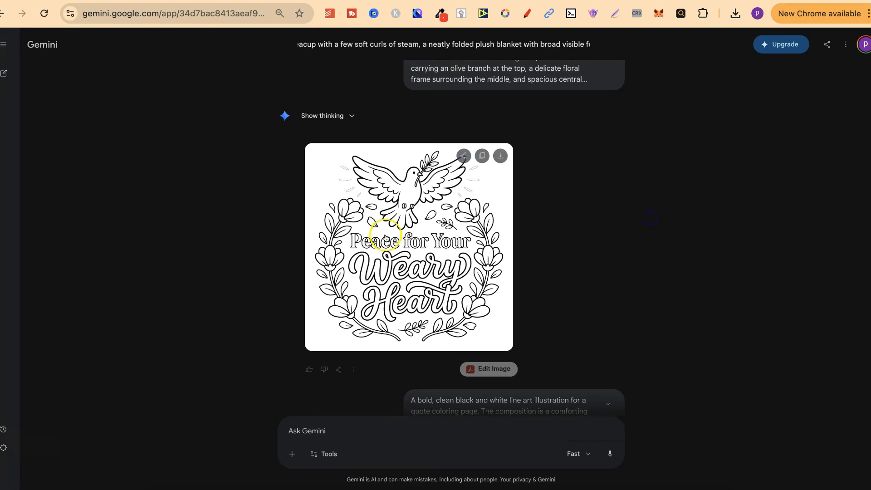
Step: Browse the generated pages from "Healing Wrapped in Grace" and "Hope Is Still Blooming" to the first "God Meets You Here" version
scroll(672, 284, down, 8)
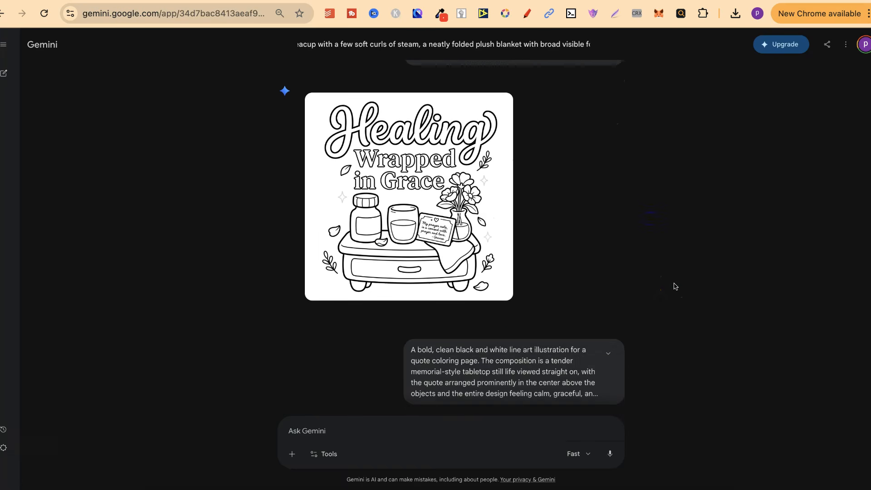
scroll(673, 284, down, 1)
scroll(673, 284, up, 1)
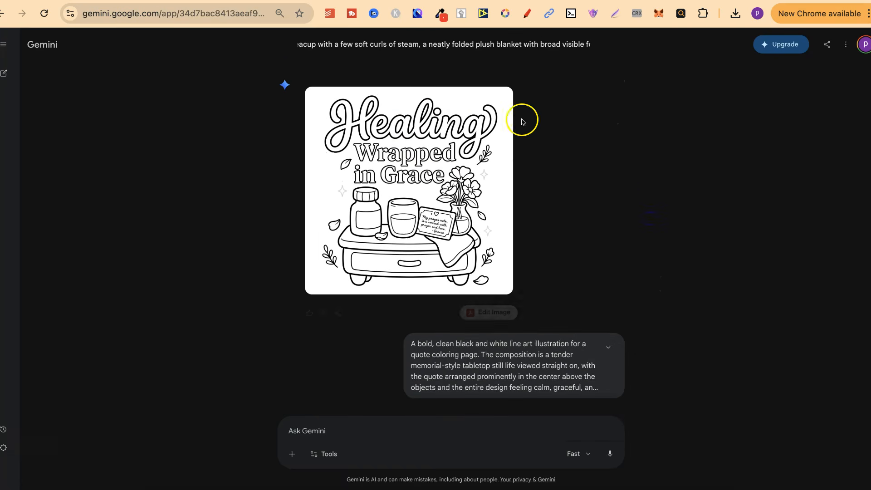
scroll(658, 273, down, 13)
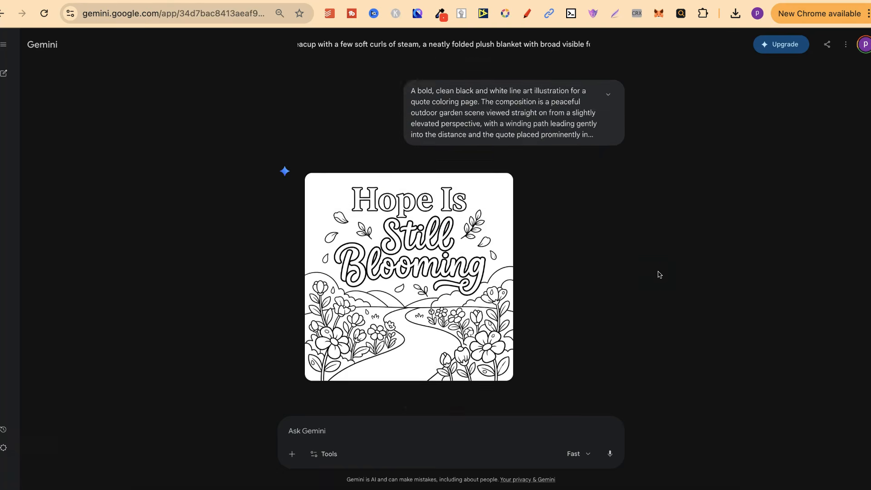
scroll(658, 274, down, 13)
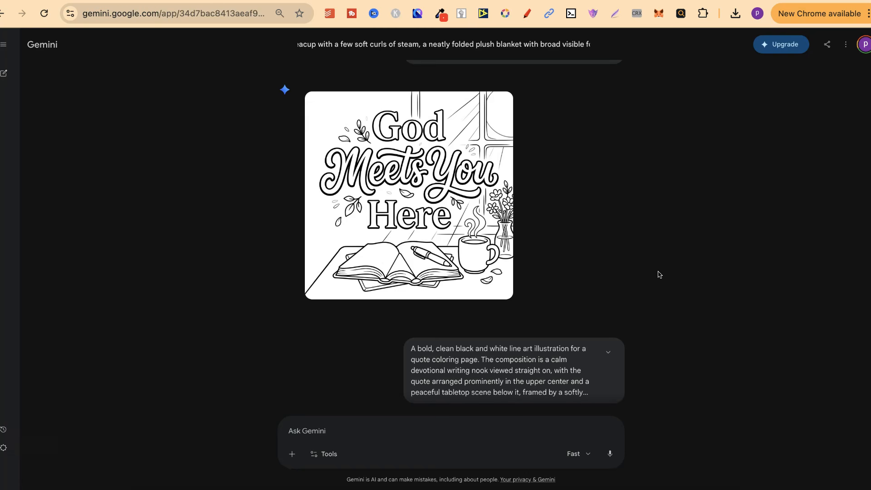
Step: Inspect the first "God Meets You Here" image, view its second version, and continue to the dove-wreath "Thinking of You in Prayer" page
scroll(658, 274, down, 1)
click(407, 251)
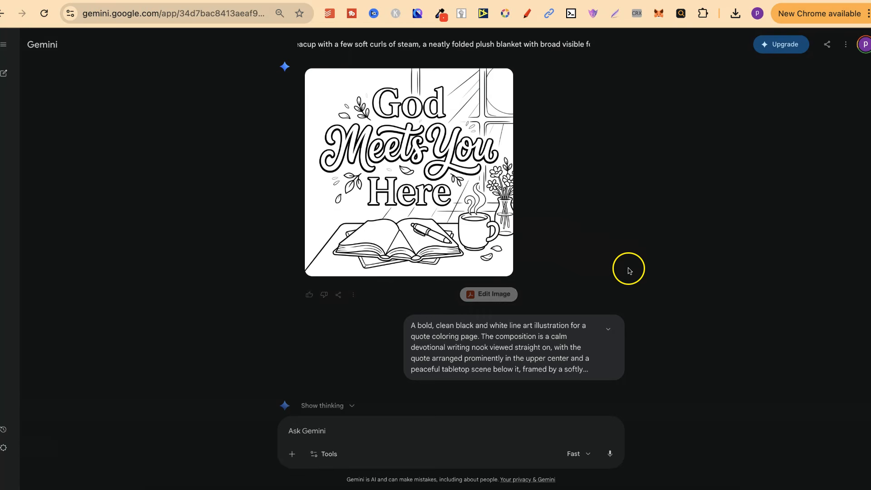
scroll(646, 300, down, 15)
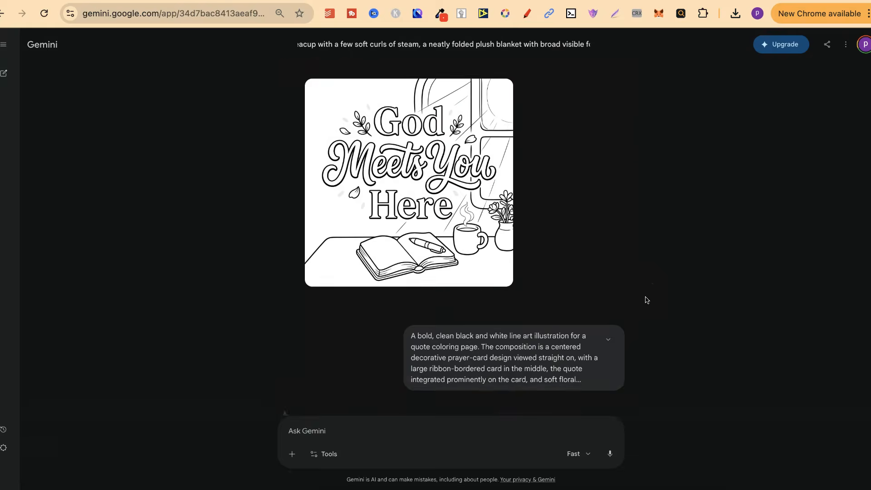
scroll(646, 299, down, 6)
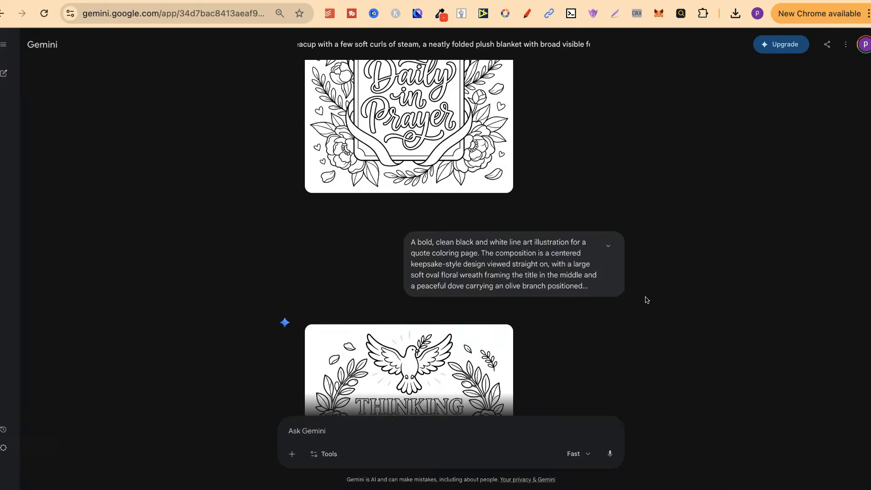
Step: Switch to the "Thinking of You in Prayer" design in Canva and look through pages 2 to 7
click(564, 1)
click(171, 450)
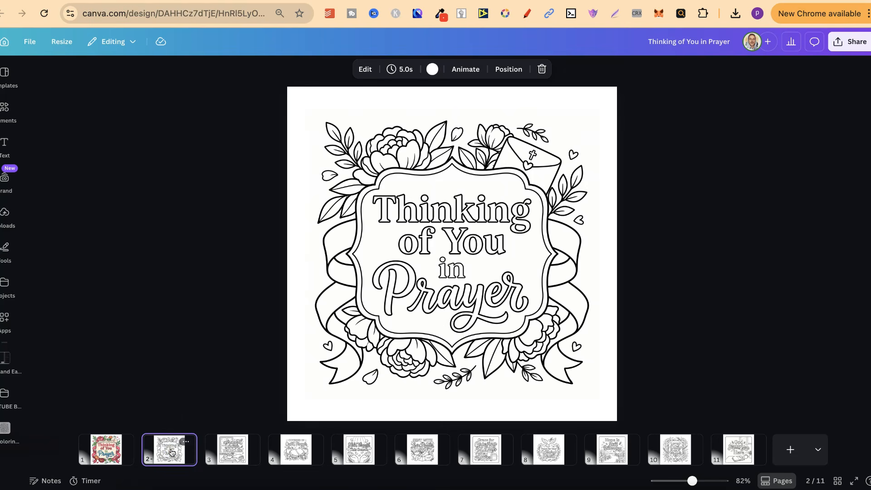
key(Right)
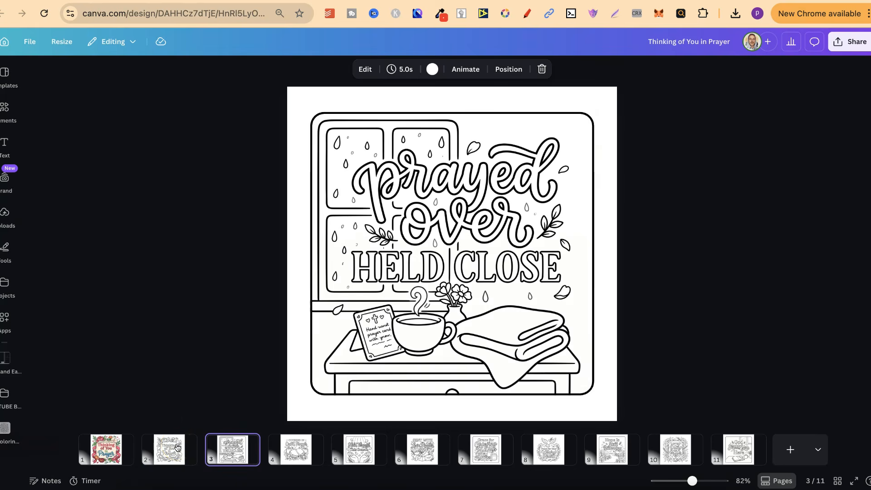
key(Right)
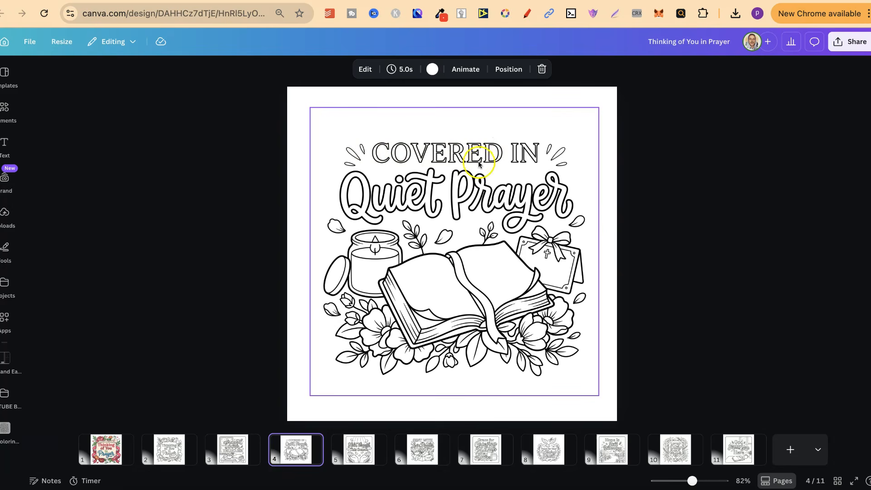
click(364, 452)
key(Right)
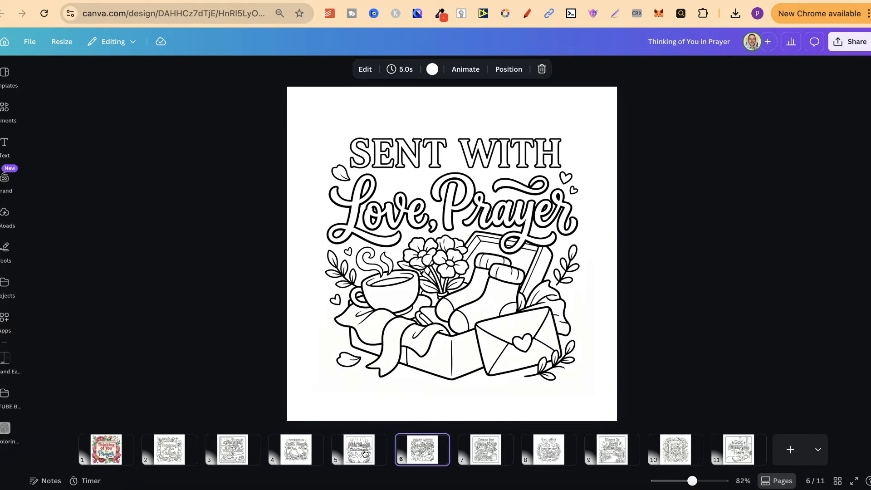
key(Right)
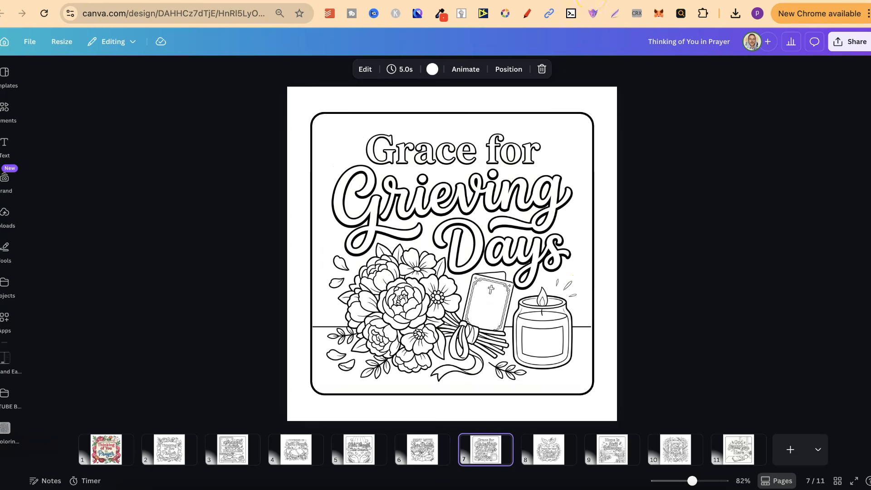
Step: Switch to the NB Quote Coloring Page Generator chat in ChatGPT and highlight "Thinking of You in Prayer" in the cover request
click(591, 0)
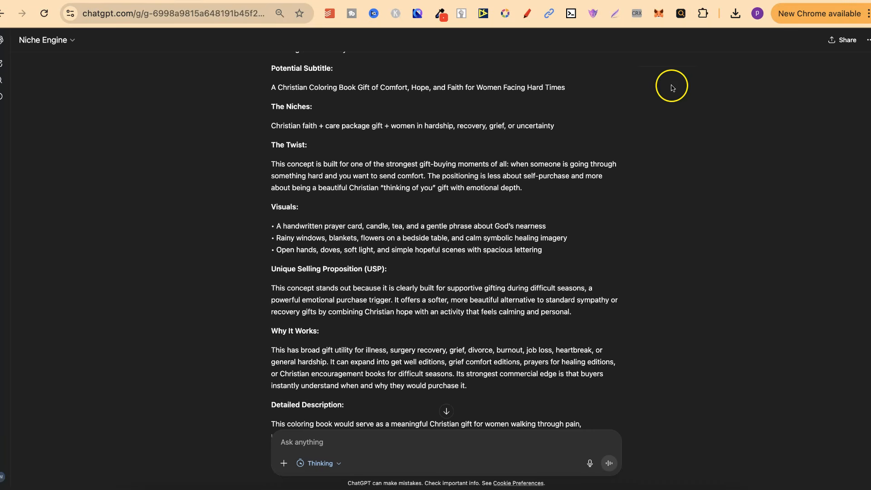
click(635, 0)
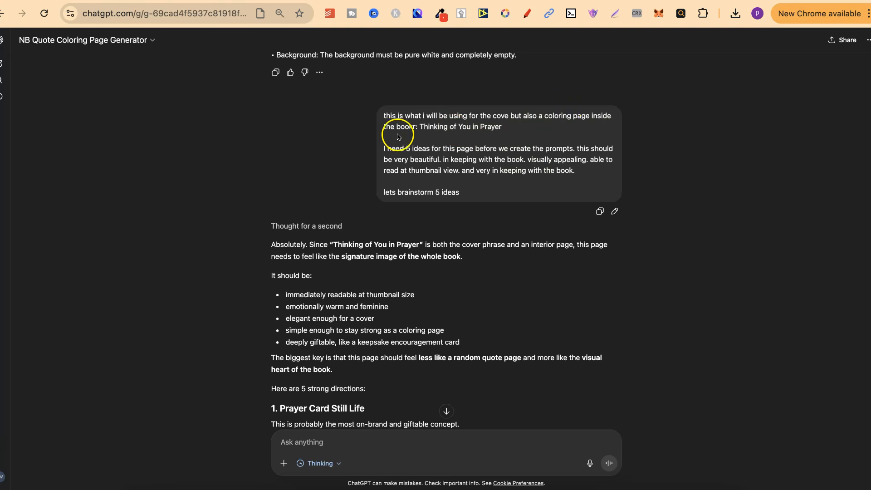
drag(423, 130, 500, 127)
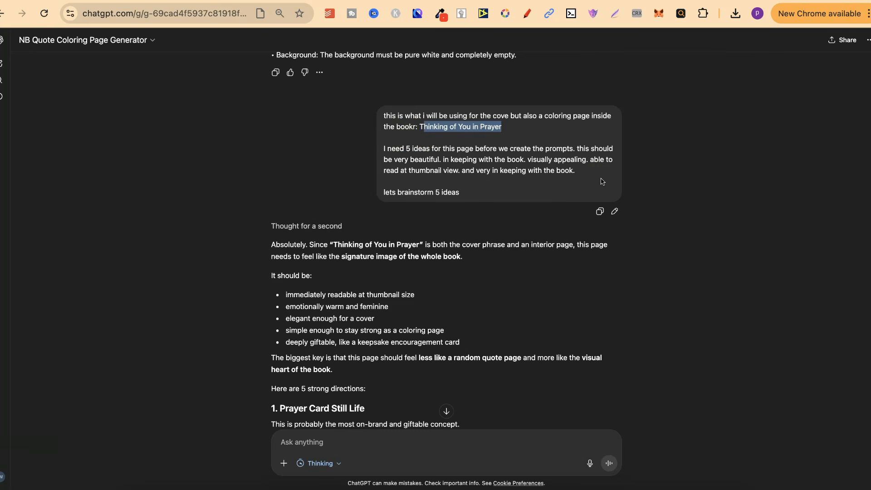
Step: Review the conversation from the opening book concept message down to the "Thinking of You in Prayer" cover request
scroll(623, 192, down, 20)
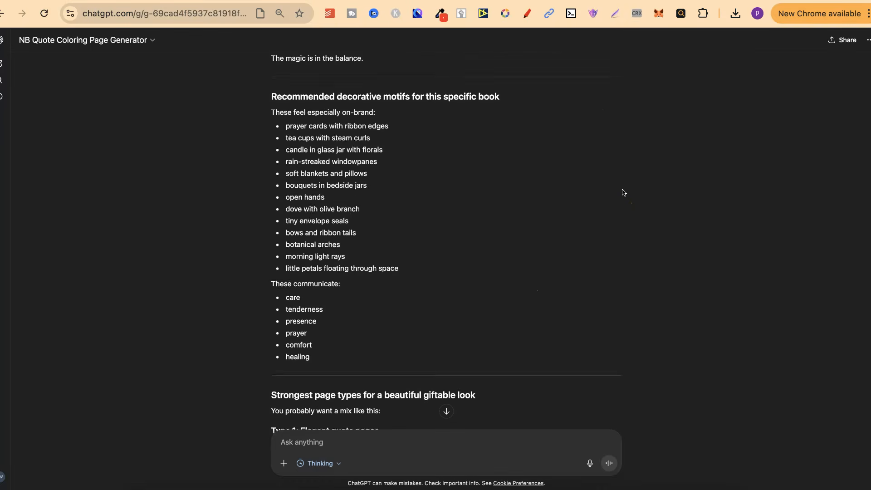
scroll(623, 192, up, 20)
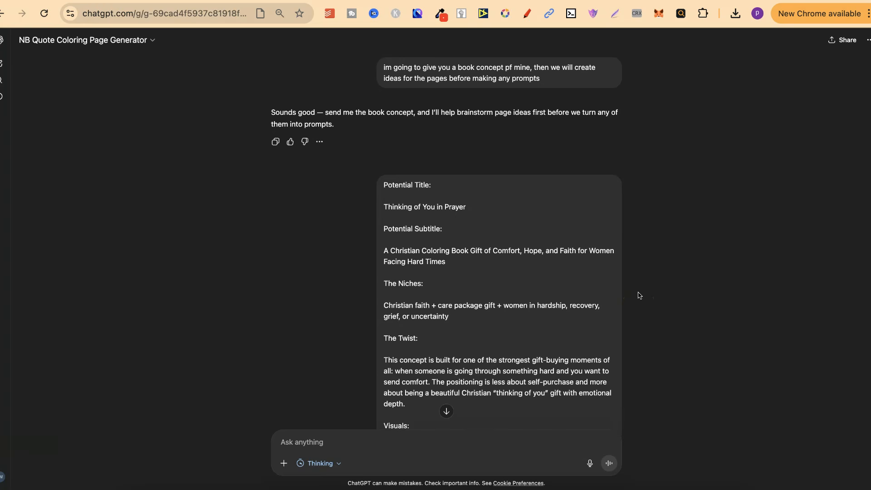
scroll(666, 320, down, 20)
scroll(667, 320, down, 20)
scroll(666, 320, down, 20)
scroll(668, 316, down, 20)
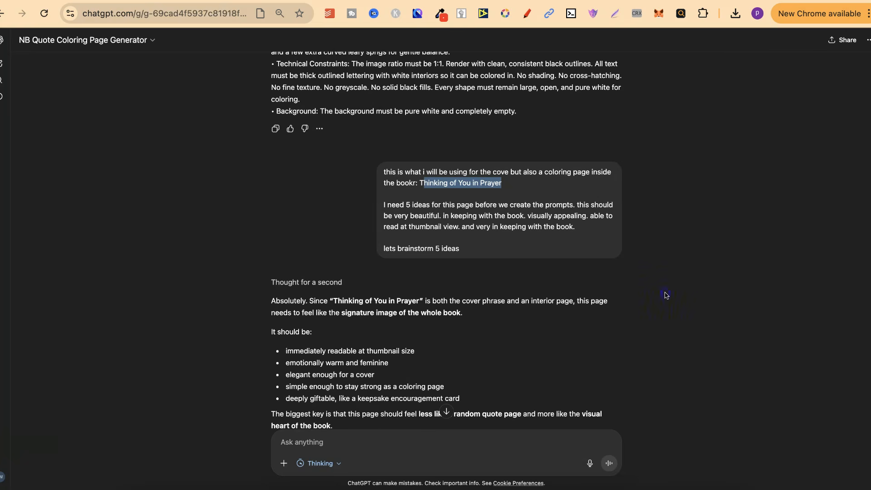
Step: Highlight the request for 5 page ideas before prompts and the line "lets brainstorm 5 ideas"
click(665, 295)
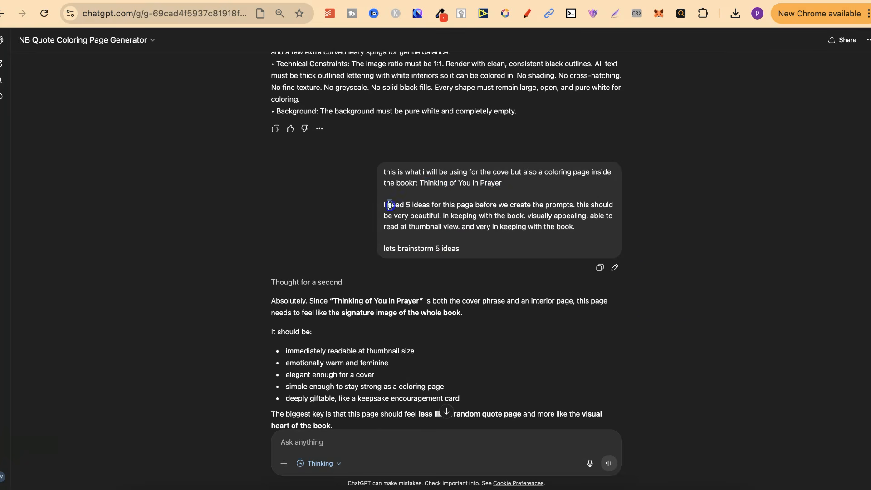
drag(389, 205, 475, 206)
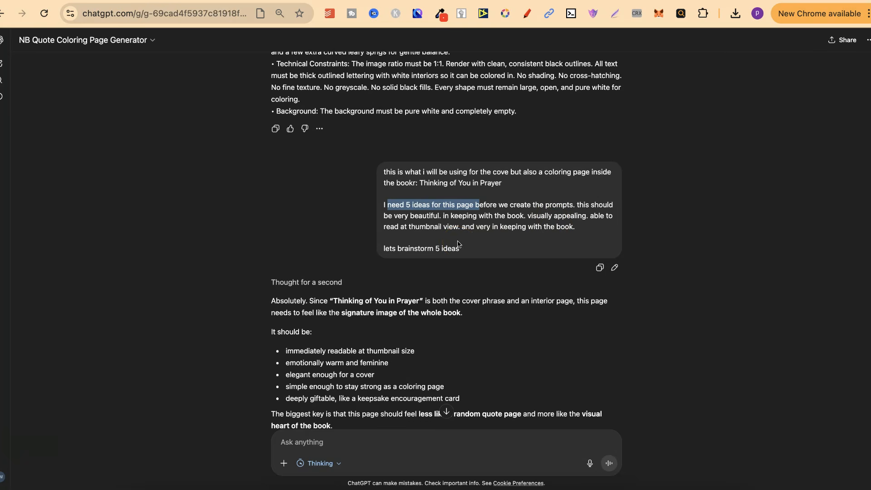
drag(476, 247, 392, 248)
Step: Read the five "Thinking of You in Prayer" ideas and their prompts, through to the message with the chosen coloring page
scroll(673, 298, down, 9)
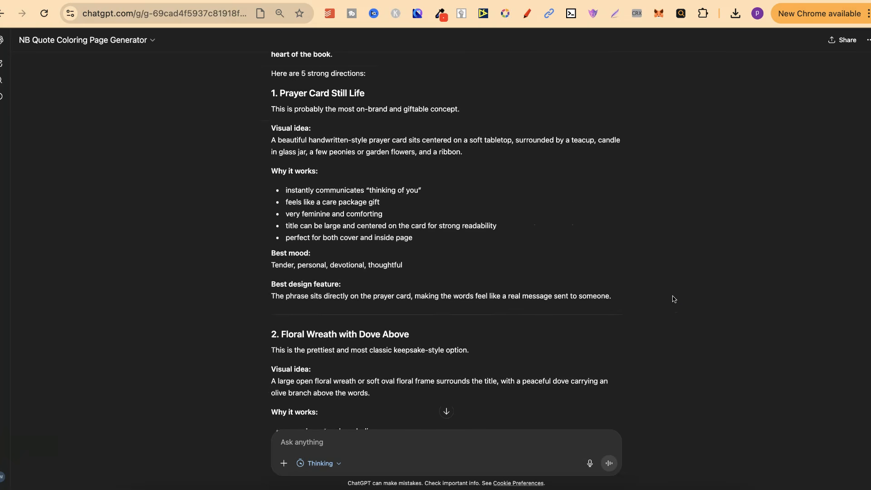
scroll(674, 298, up, 3)
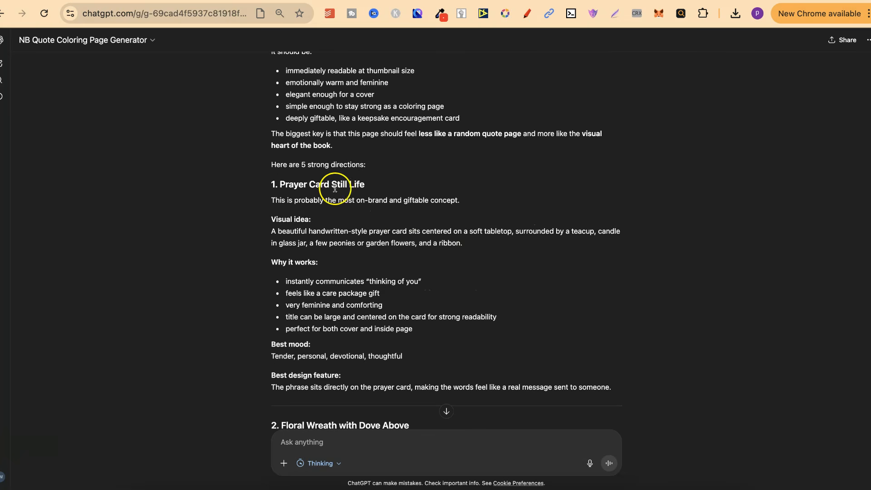
scroll(443, 282, down, 15)
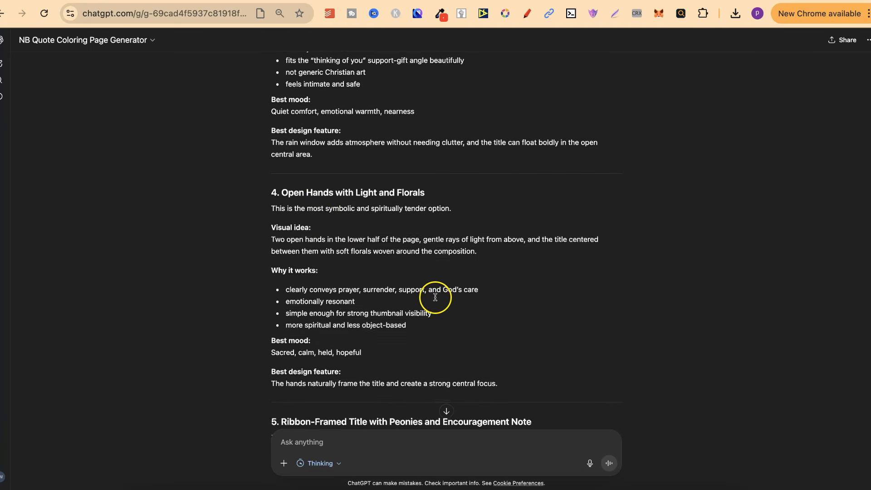
scroll(358, 175, down, 5)
scroll(674, 316, down, 6)
scroll(674, 316, down, 9)
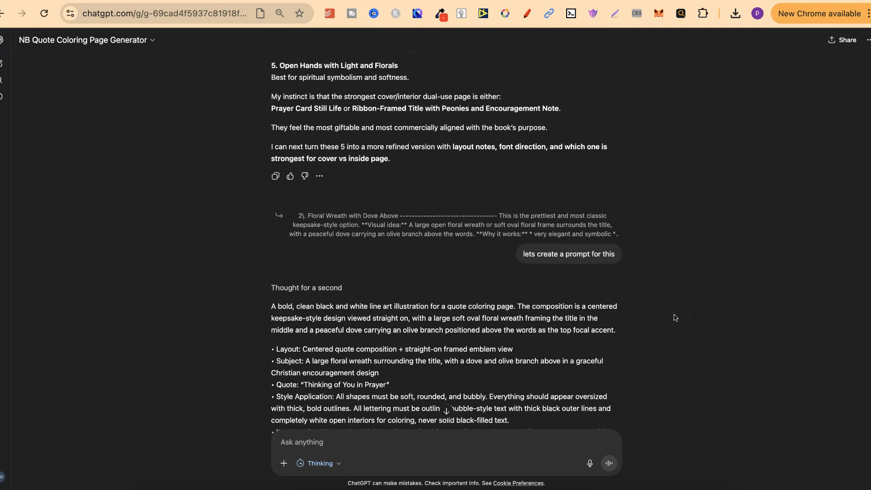
scroll(653, 287, down, 20)
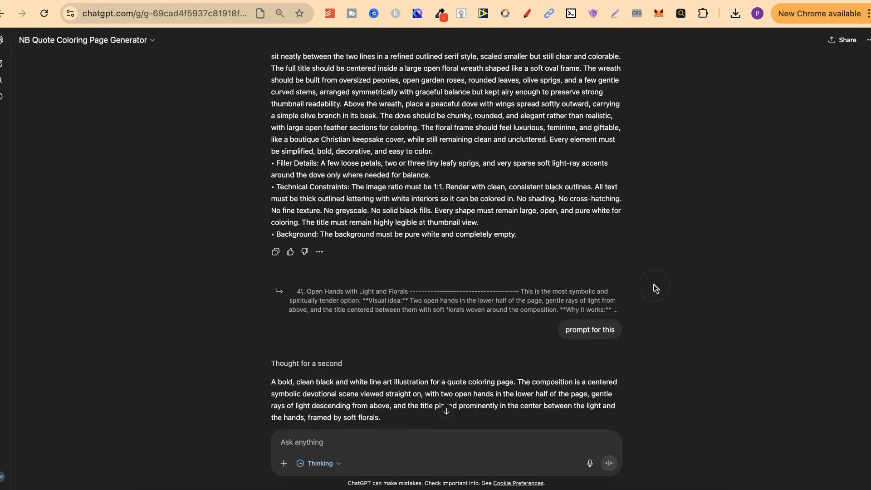
scroll(653, 287, down, 10)
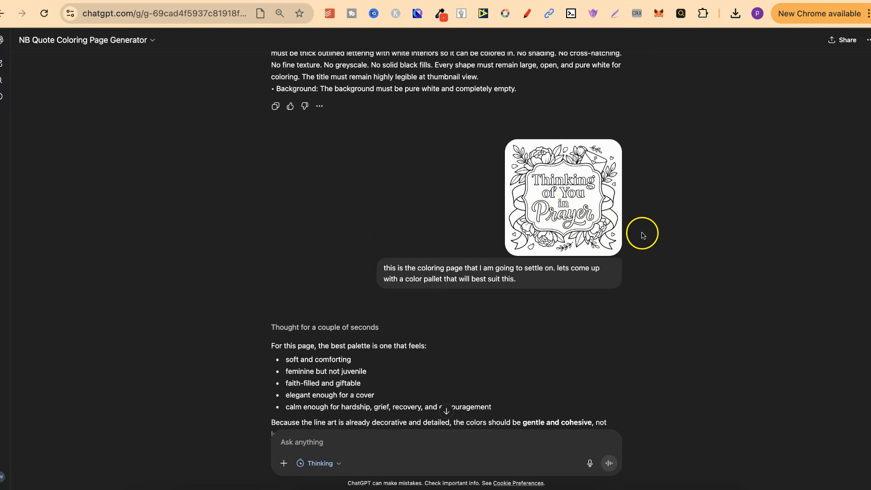
Step: Switch to Gemini and compare the "Thinking of You in Prayer" pages with the dove wreath, open hands and ribbon-framed plaque
click(660, 1)
scroll(708, 299, down, 13)
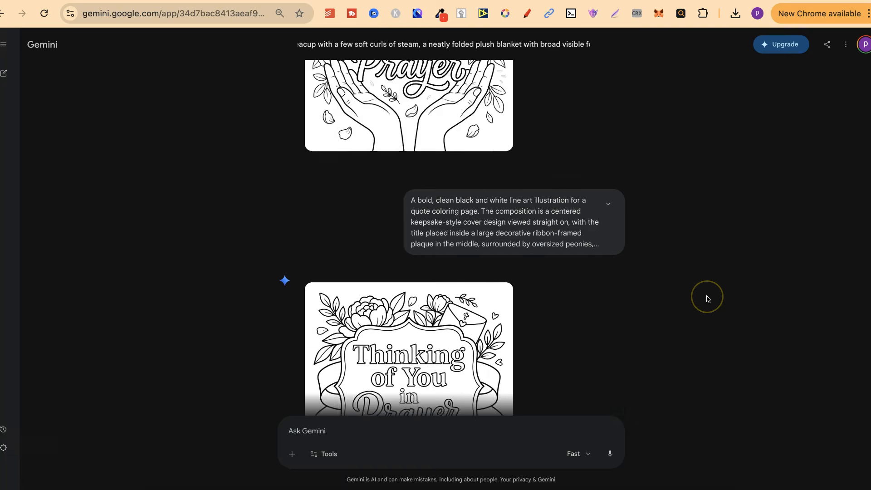
scroll(708, 299, up, 1)
scroll(708, 300, up, 15)
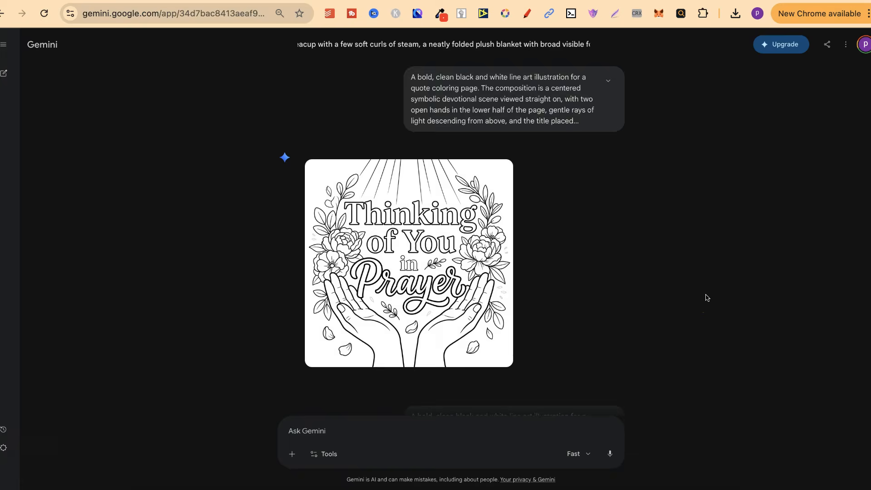
scroll(705, 298, up, 3)
scroll(706, 297, down, 7)
scroll(442, 239, up, 1)
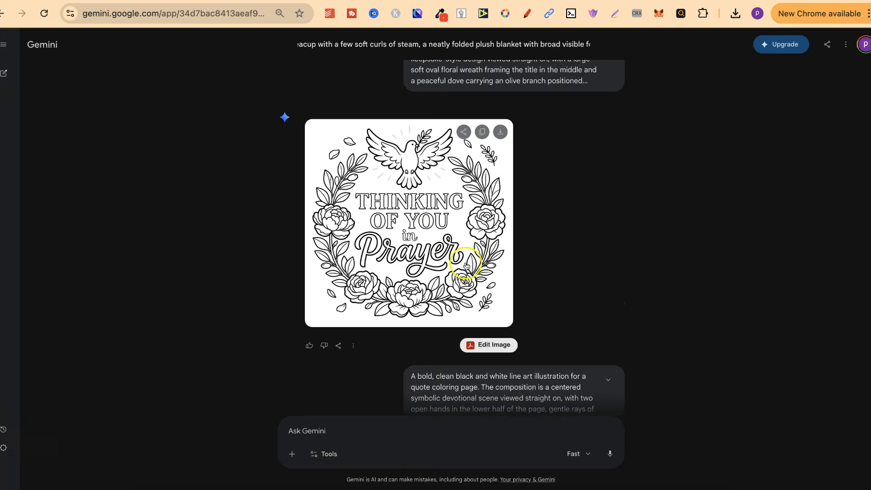
scroll(700, 277, down, 2)
scroll(699, 277, down, 6)
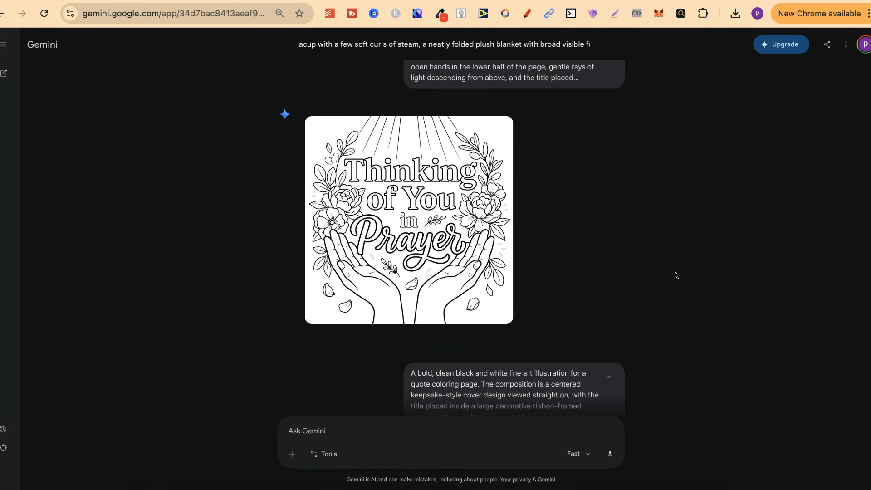
scroll(676, 275, down, 6)
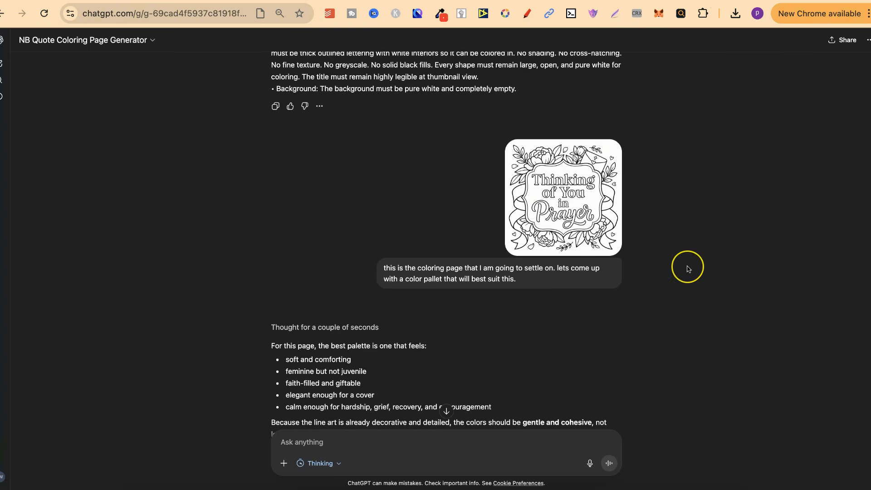
Step: Switch back to the ChatGPT conversation and read the color palette request and the recommended palette for the ribbon-framed page
scroll(688, 269, down, 2)
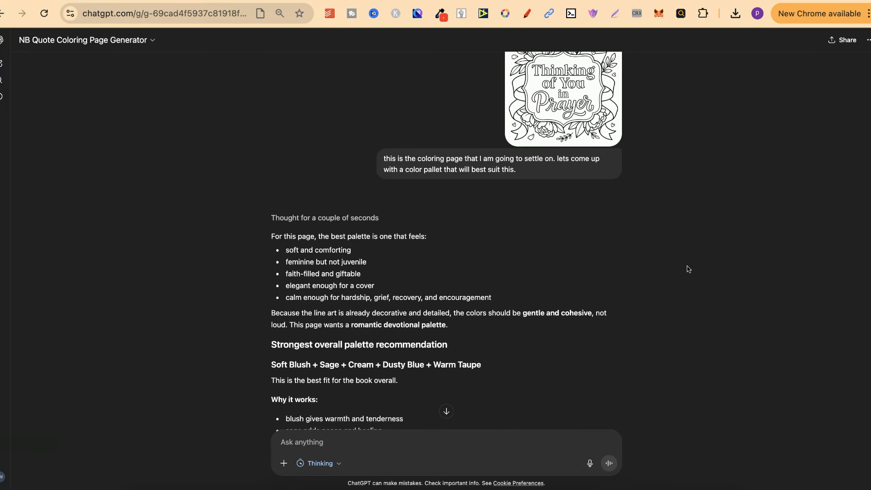
scroll(688, 270, up, 1)
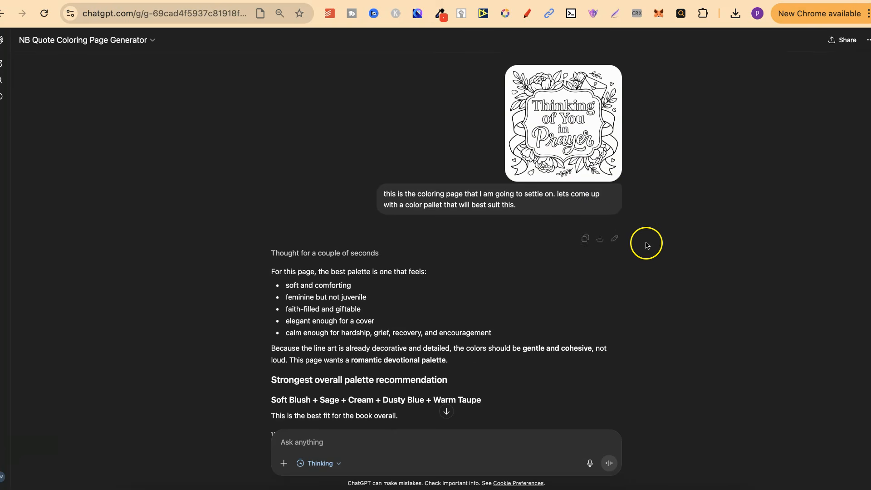
scroll(667, 266, down, 2)
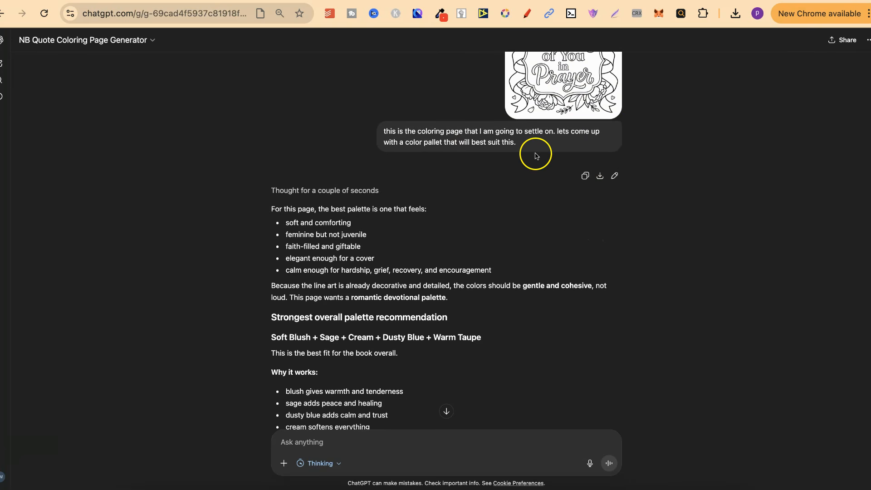
scroll(537, 145, up, 1)
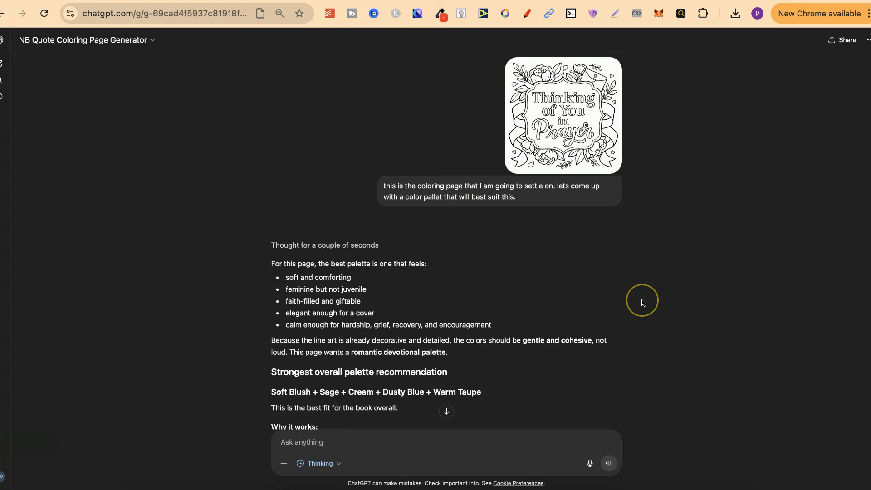
Step: Find and highlight the request to break down in detail which palette colors go where on the page
scroll(642, 301, down, 14)
scroll(641, 302, down, 20)
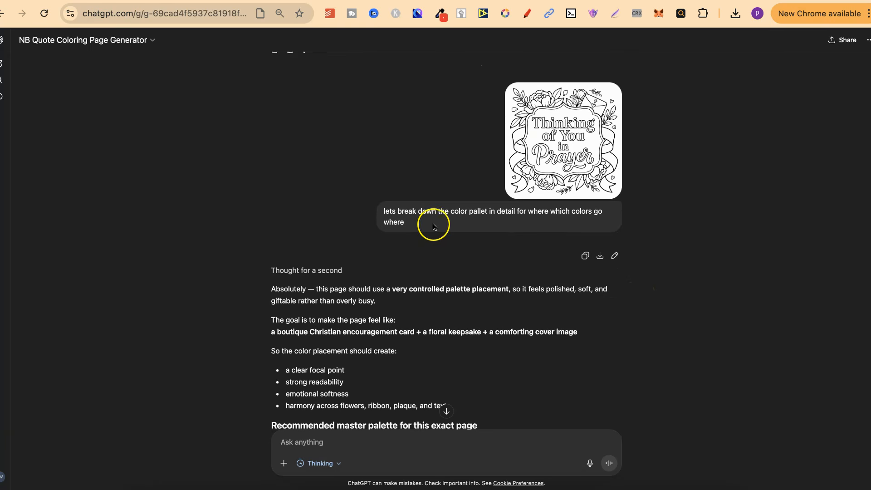
drag(389, 212, 547, 222)
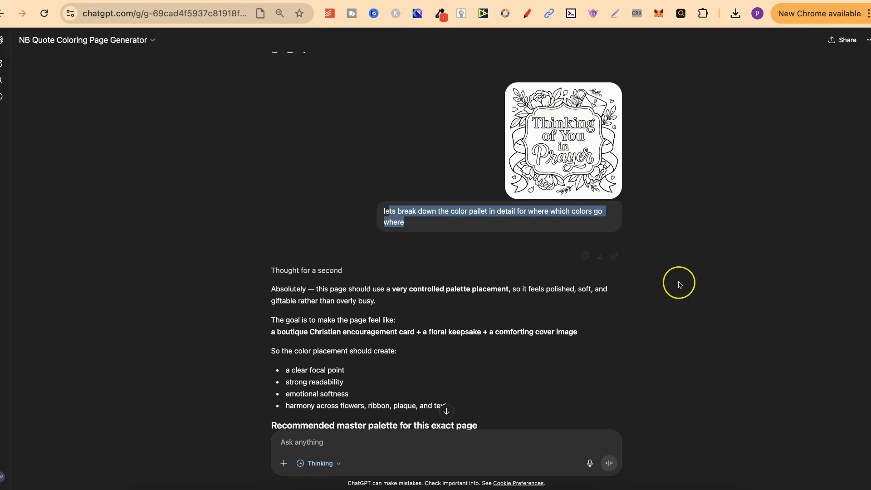
Step: Read the color placement breakdown and highlight the request to turn the palette into a nano banana prompt
scroll(678, 282, down, 18)
scroll(678, 285, down, 20)
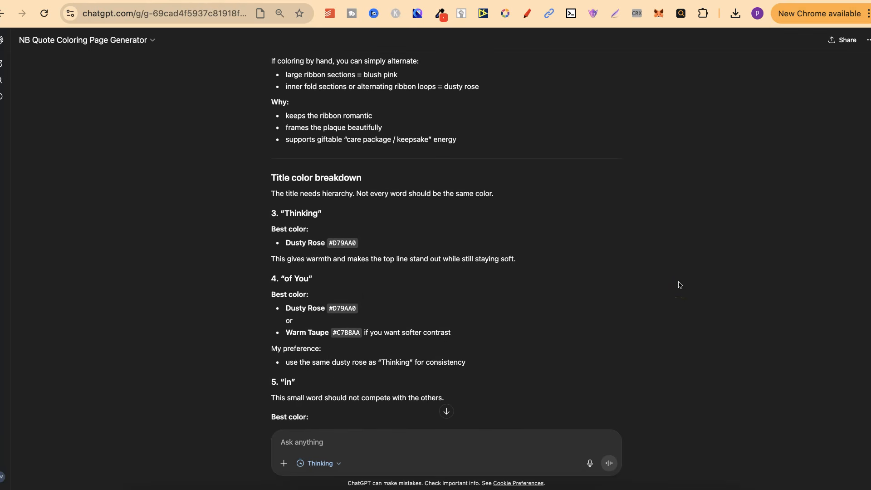
scroll(678, 284, down, 20)
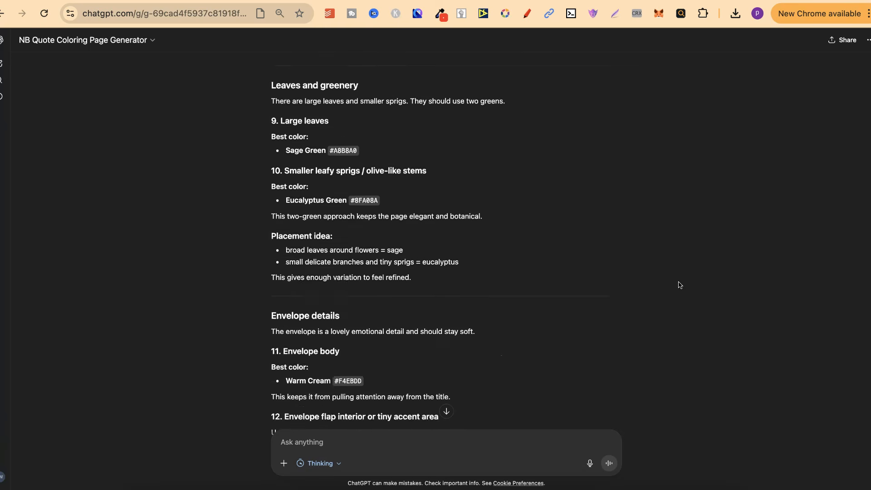
scroll(678, 272, down, 20)
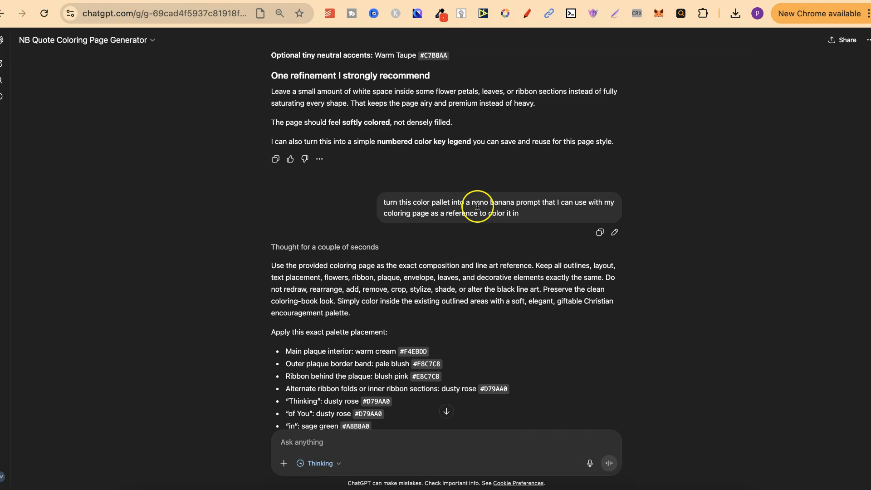
triple_click(476, 205)
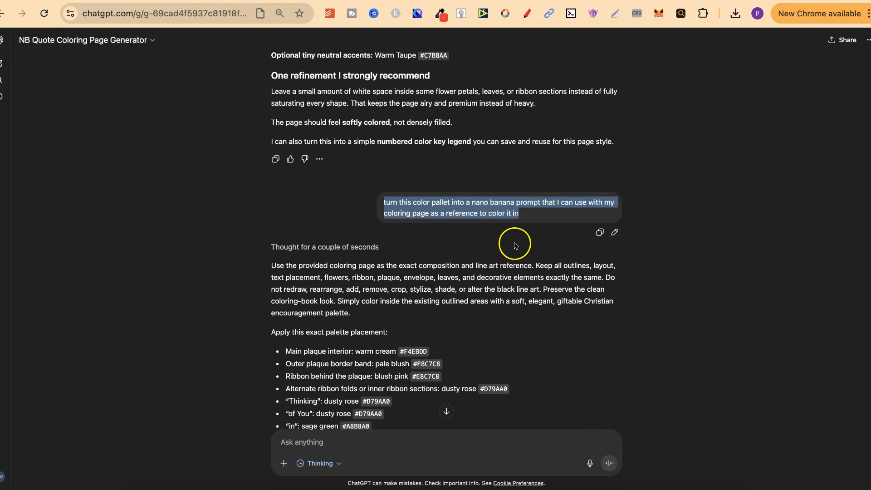
Step: Review the nano banana coloring prompt in ChatGPT alongside the Gemini chat where it is used with the reference page
scroll(600, 331, down, 3)
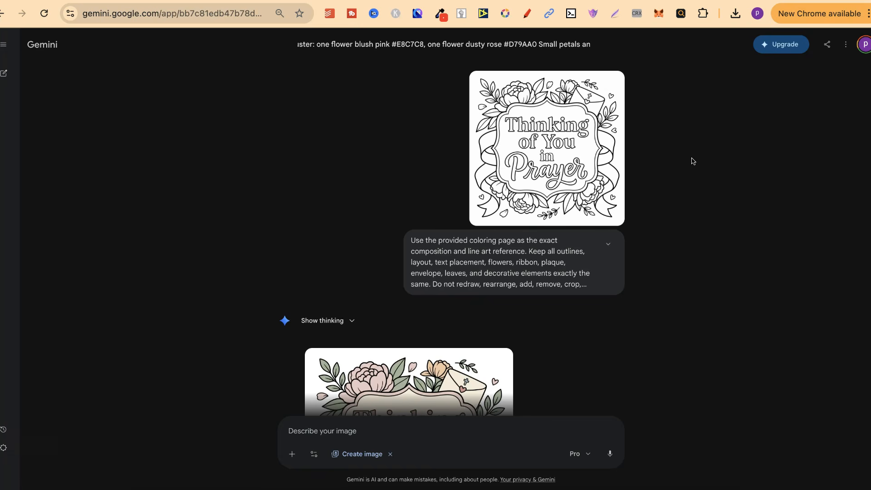
scroll(690, 161, down, 1)
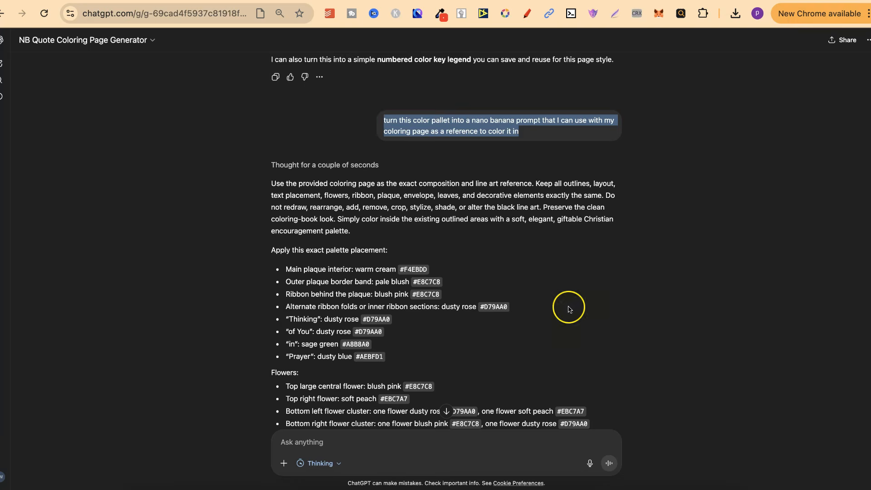
scroll(563, 253, down, 10)
scroll(422, 382, down, 15)
scroll(424, 386, up, 12)
scroll(424, 386, up, 2)
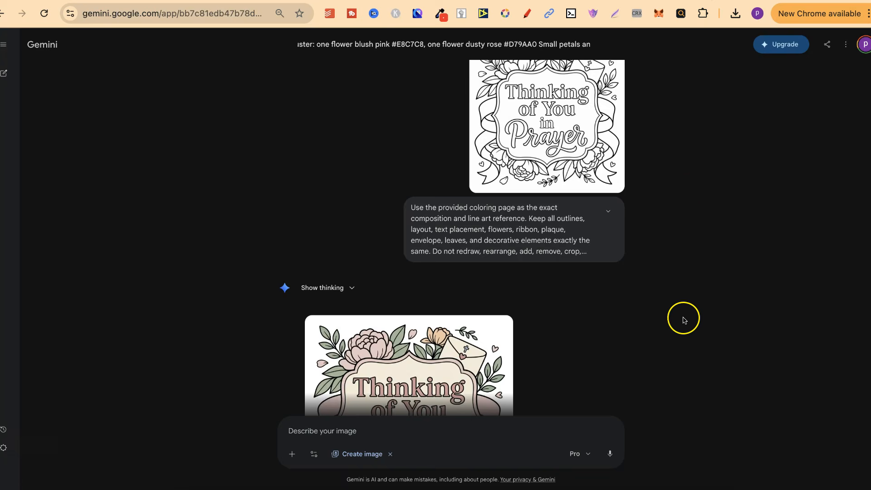
Step: Inspect the soft blush and sage colored version of the page enlarged in Gemini, and close the preview
scroll(680, 322, down, 4)
click(458, 277)
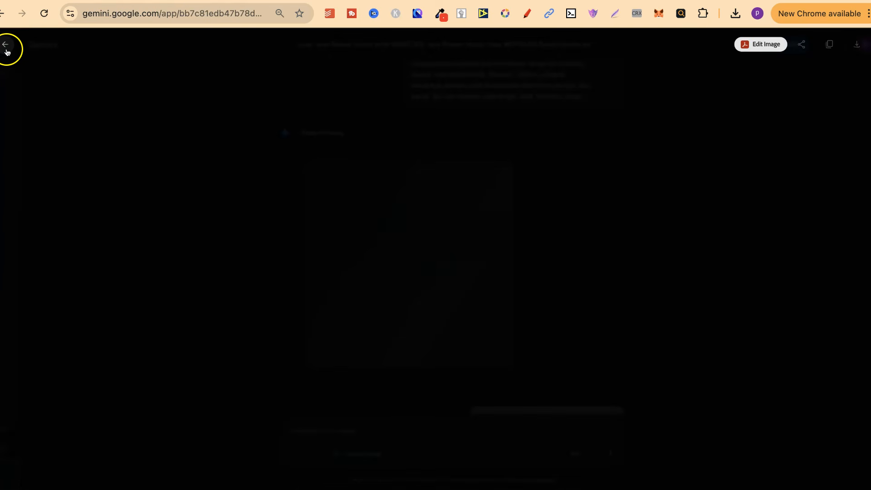
click(5, 45)
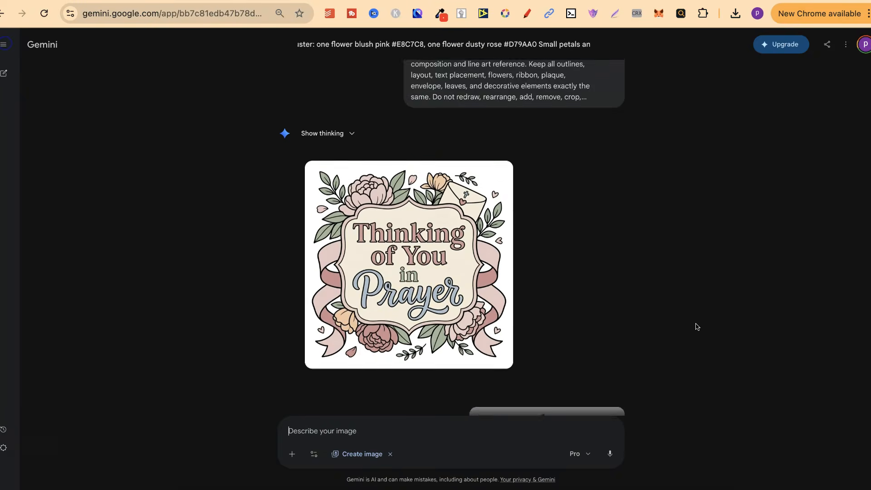
click(423, 229)
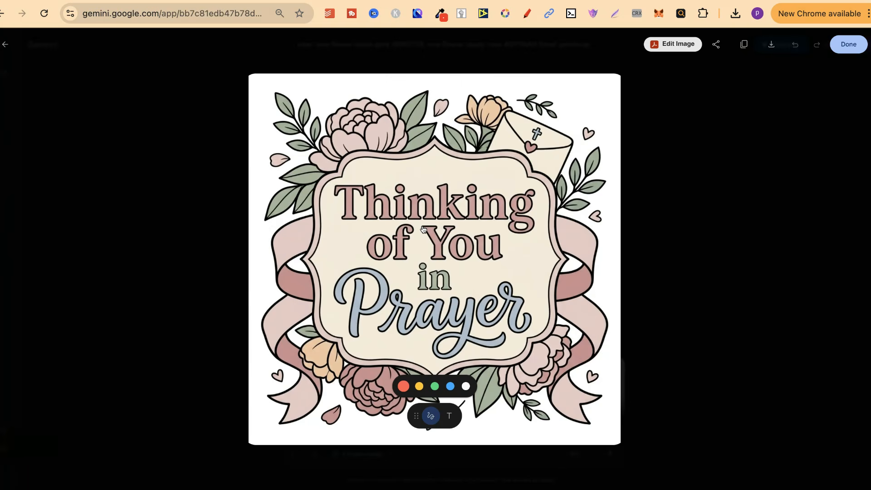
click(716, 264)
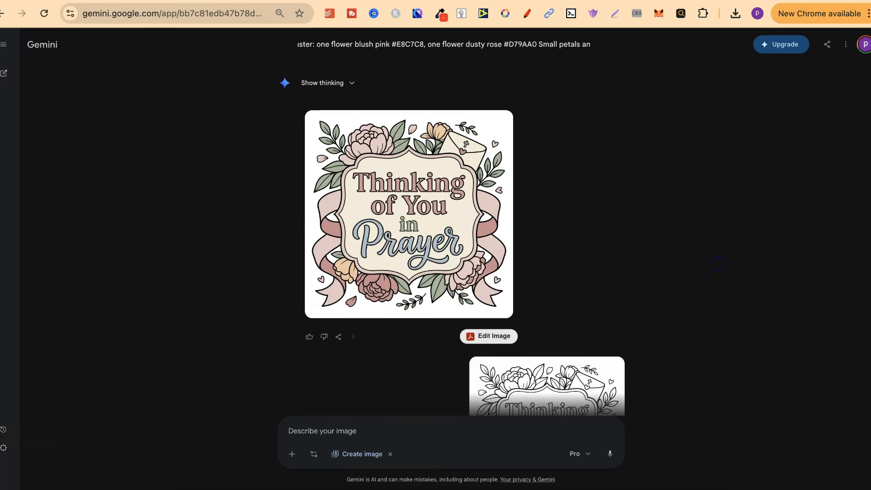
Step: Switch to ChatGPT and read the high-saturation palette request, its nano banana prompt and the request for a more premium feel
key(ctrl+Tab)
scroll(644, 217, down, 10)
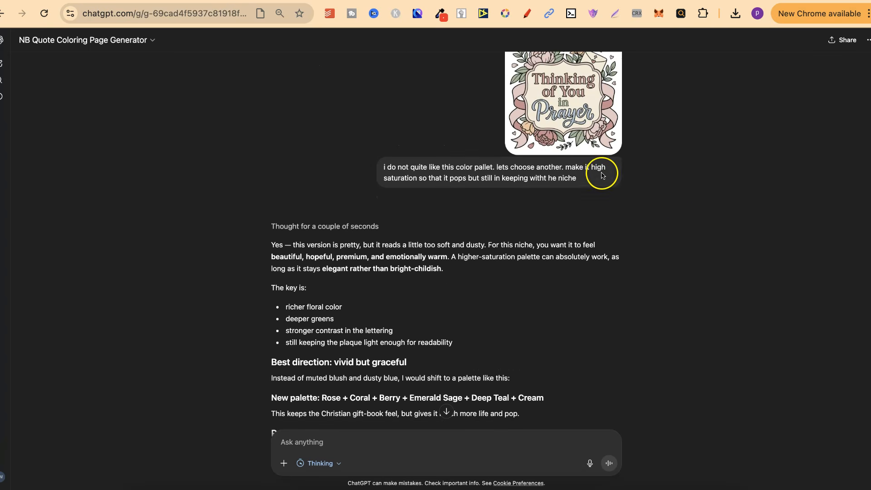
scroll(689, 227, up, 1)
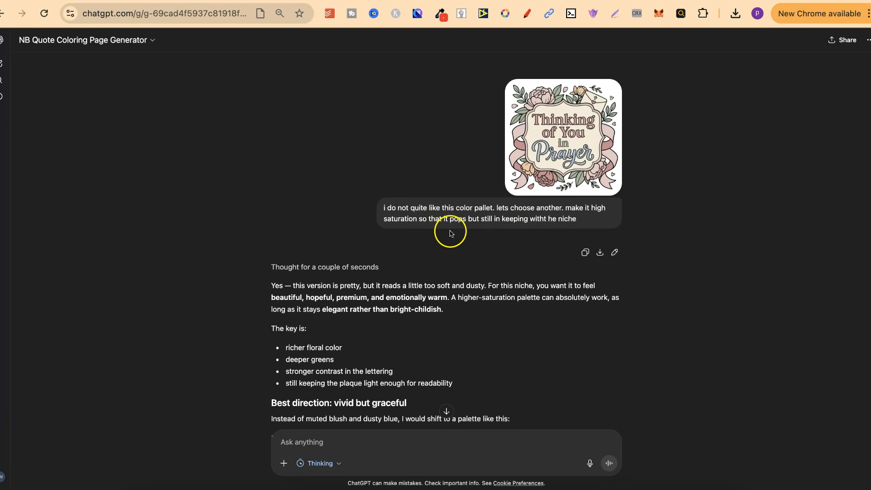
scroll(673, 341, down, 10)
scroll(673, 340, down, 20)
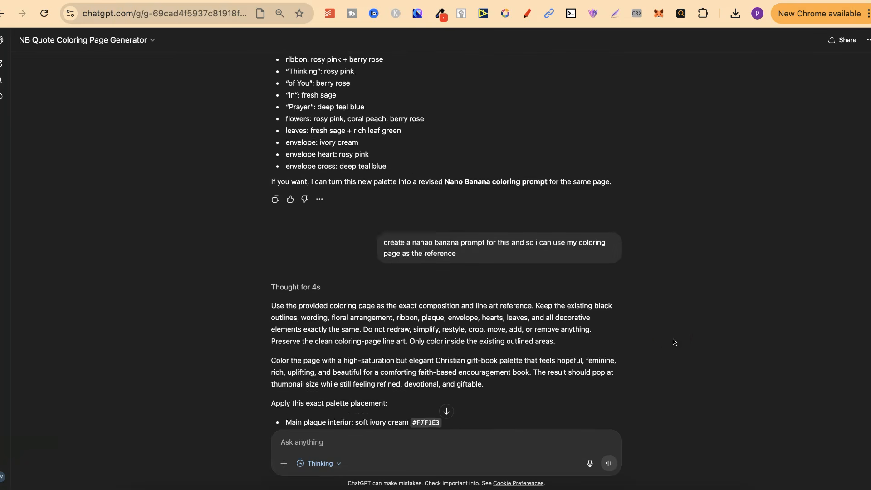
scroll(673, 340, down, 3)
scroll(673, 336, down, 20)
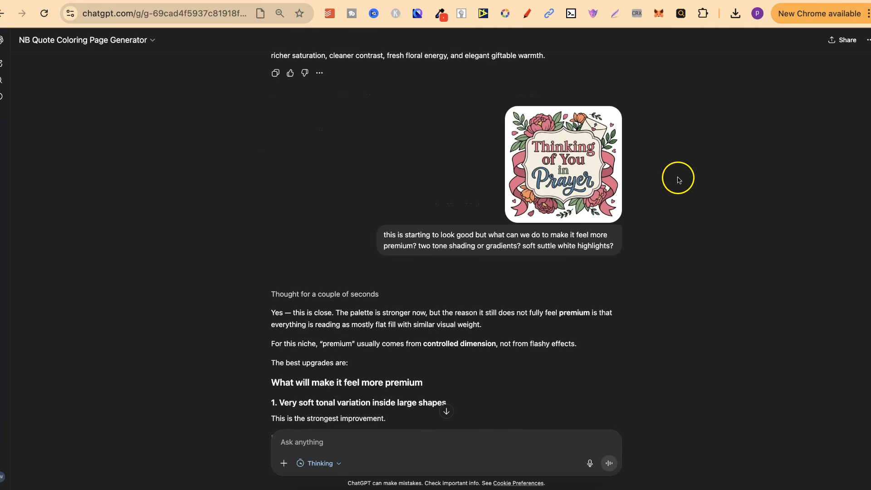
Step: Switch to Gemini and inspect the flat-colored page in the high-saturation palette
click(698, 1)
scroll(700, 204, down, 1)
scroll(699, 205, down, 10)
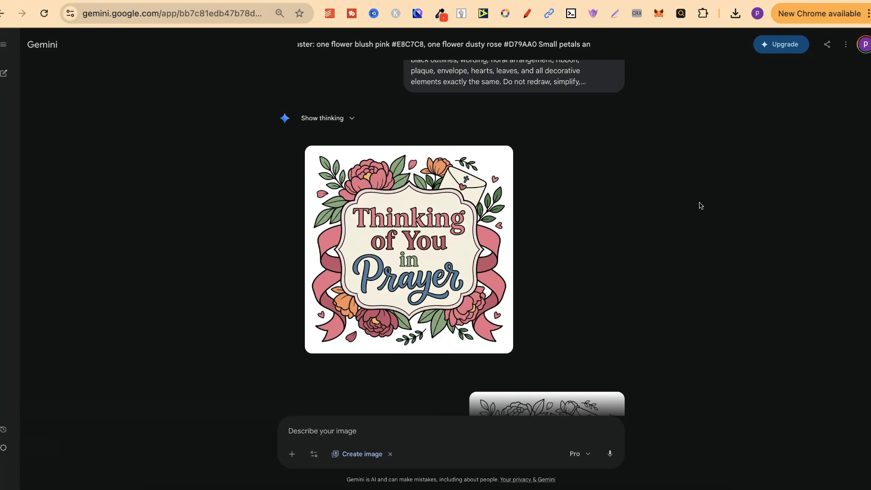
scroll(698, 204, down, 1)
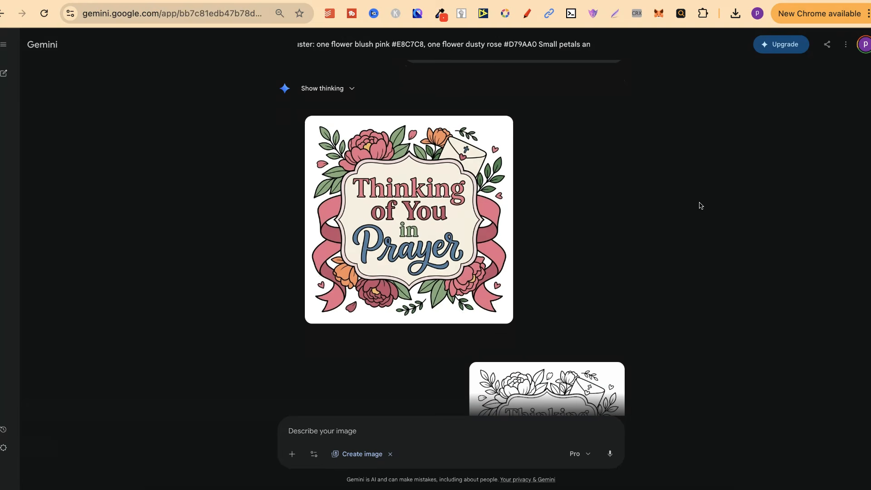
click(451, 214)
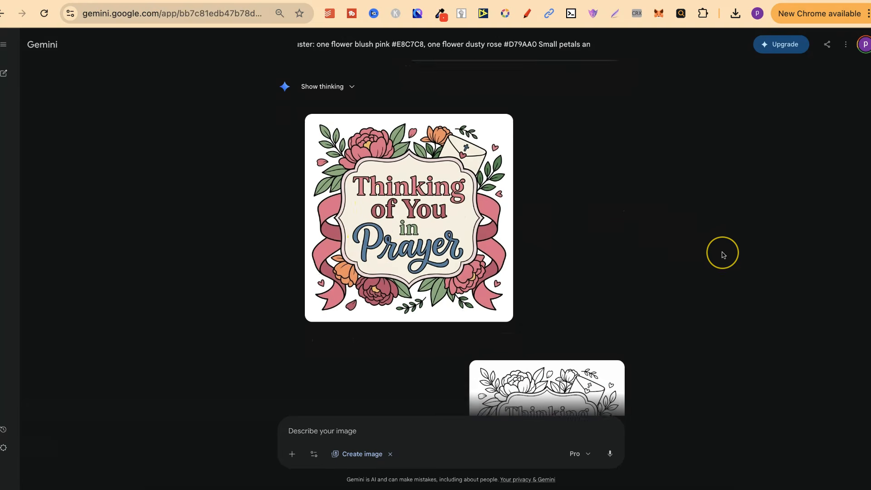
Step: View the version with two-tone shading and soft highlights enlarged, and close the preview
scroll(720, 253, down, 8)
scroll(722, 253, down, 3)
click(446, 215)
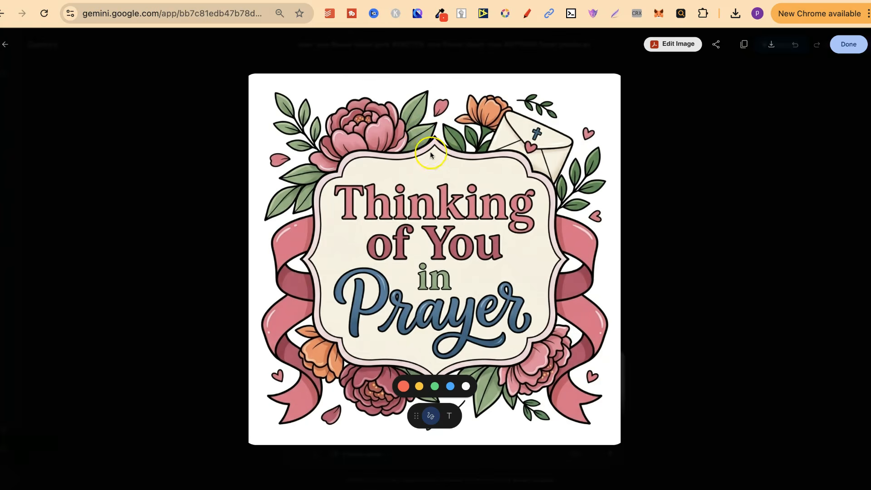
click(706, 316)
Step: Switch to ChatGPT and read the premium treatment advice and the request to add it to the coloring prompt
click(672, 1)
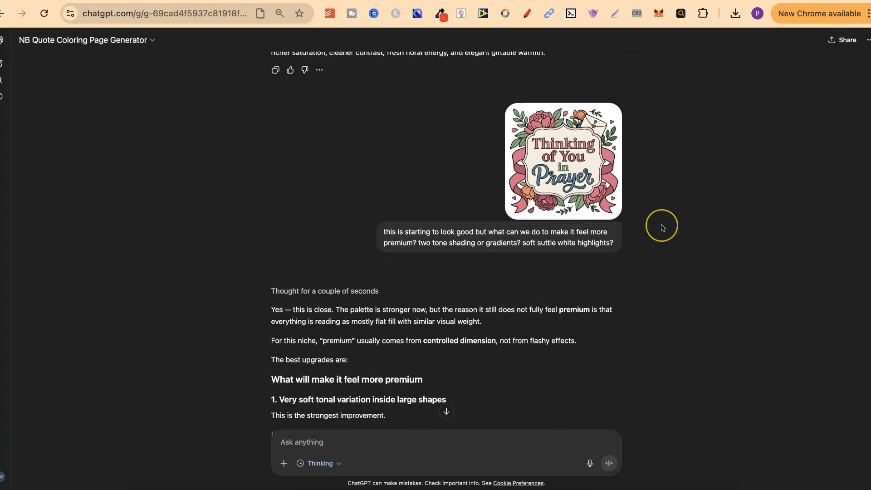
scroll(662, 227, down, 20)
scroll(661, 226, down, 20)
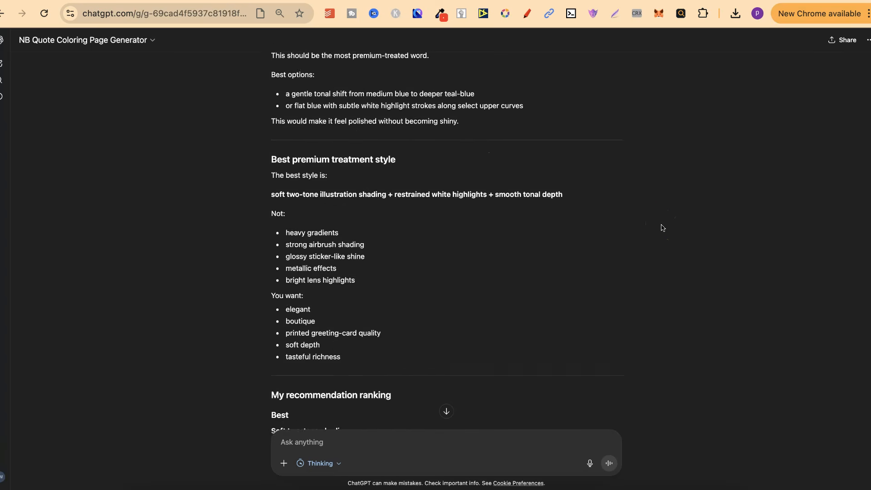
scroll(661, 228, up, 5)
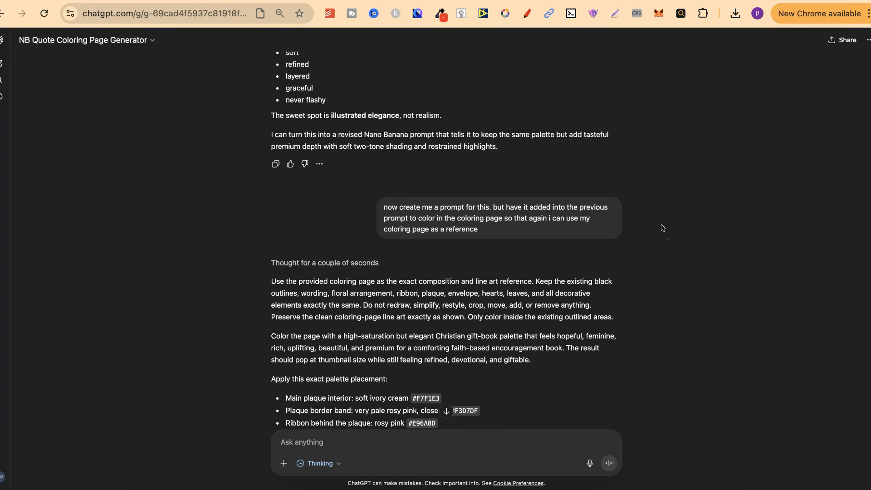
Step: Switch to Gemini and examine the line art reference, its prompt and the brighter shaded colored version
key(ctrl+Tab)
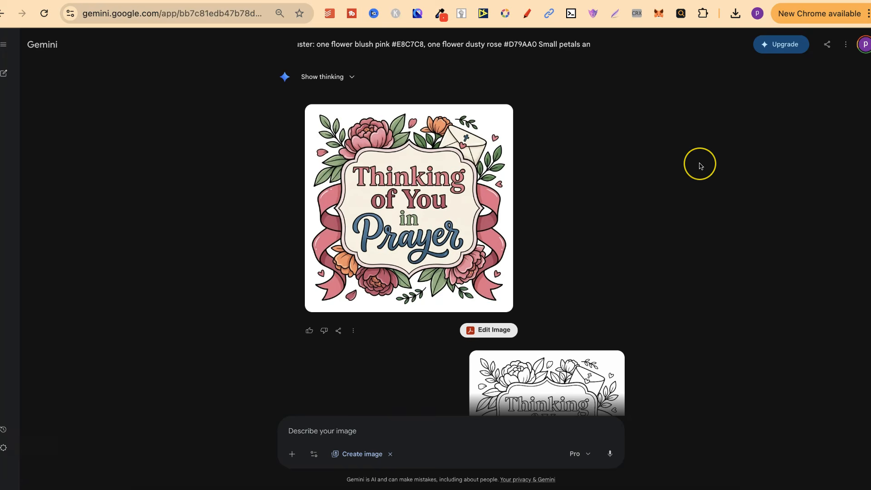
scroll(700, 165, down, 7)
scroll(700, 165, up, 1)
click(554, 134)
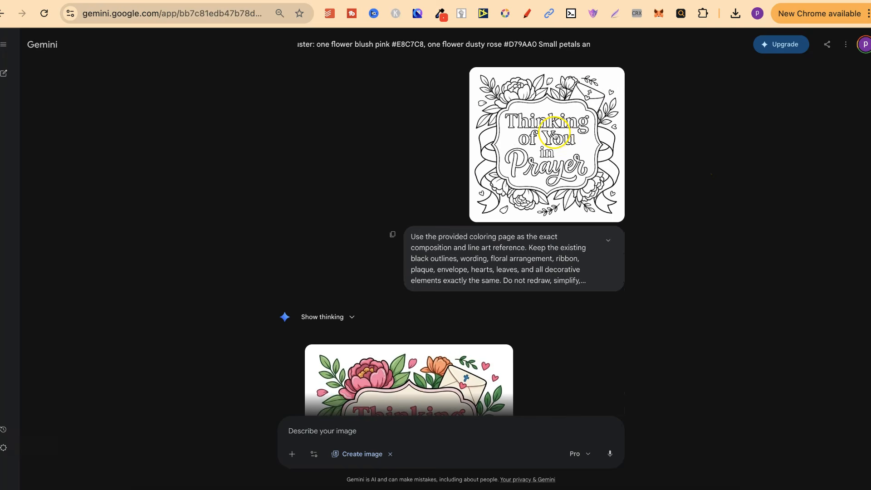
scroll(676, 268, down, 2)
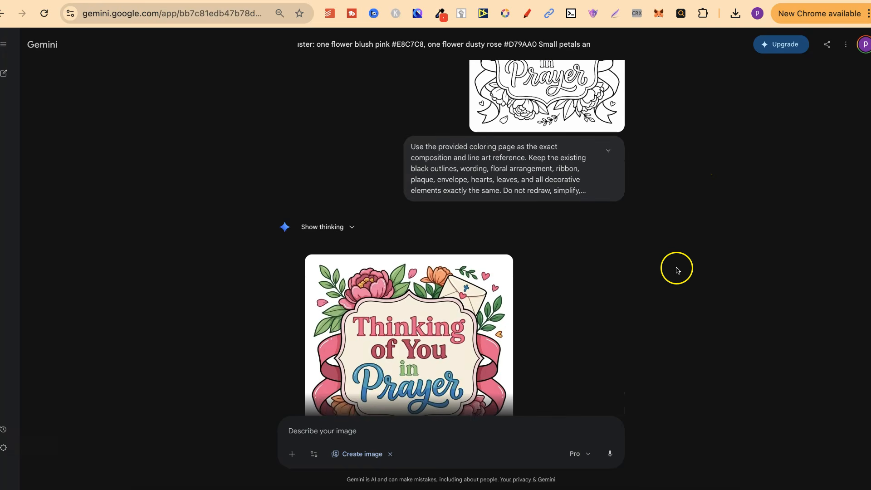
scroll(648, 262, down, 3)
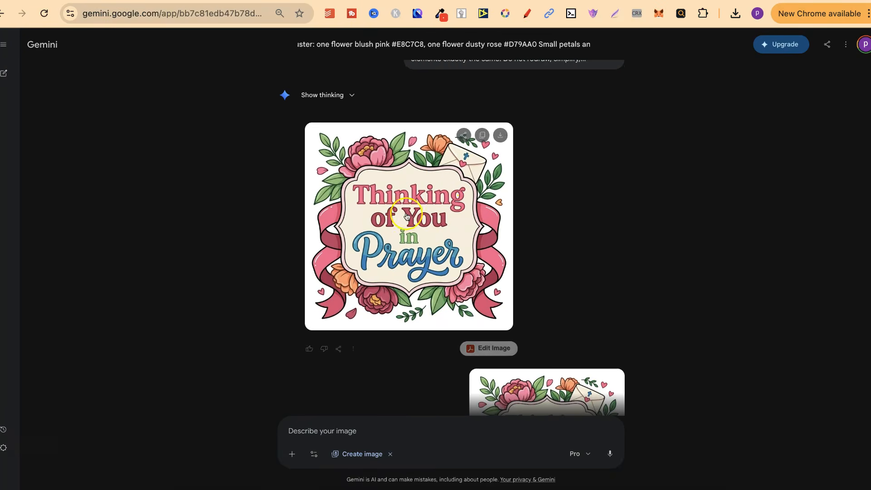
Step: Compare the cover versions with the "CHRISTIAN COLORING BOOK" subtitle above the main title
scroll(588, 288, down, 10)
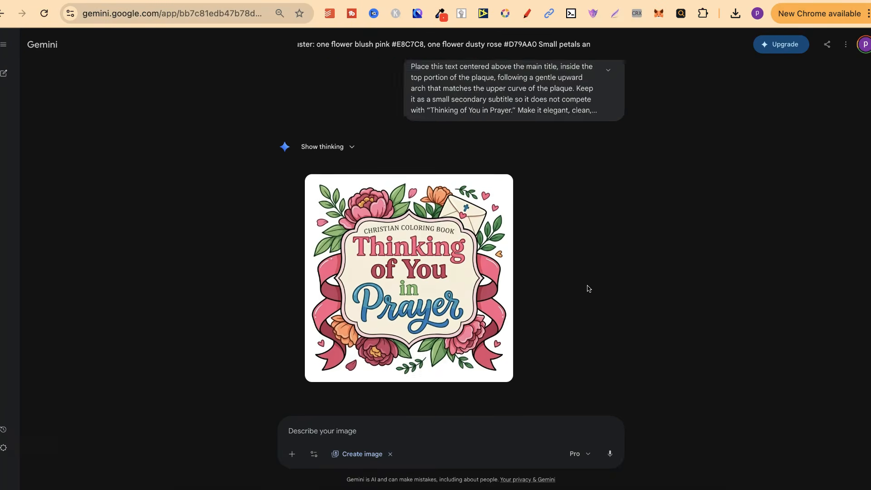
scroll(587, 288, down, 9)
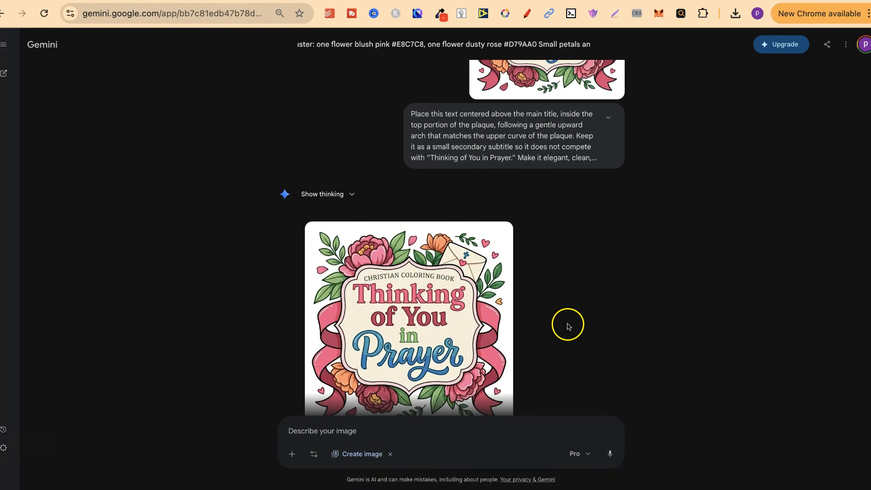
scroll(569, 325, down, 10)
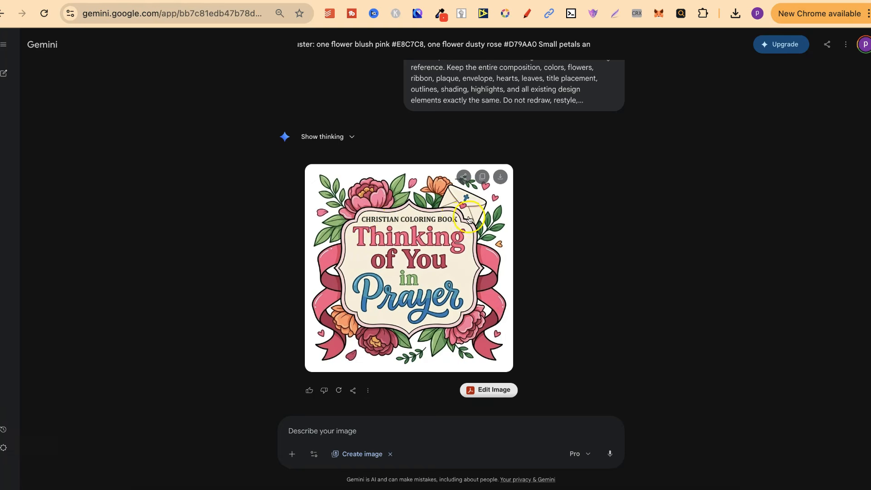
Step: Switch to ChatGPT and read the feedback on the brighter cover, through to the question about placing "Christian Coloring Book"
click(680, 1)
click(626, 233)
scroll(627, 232, down, 20)
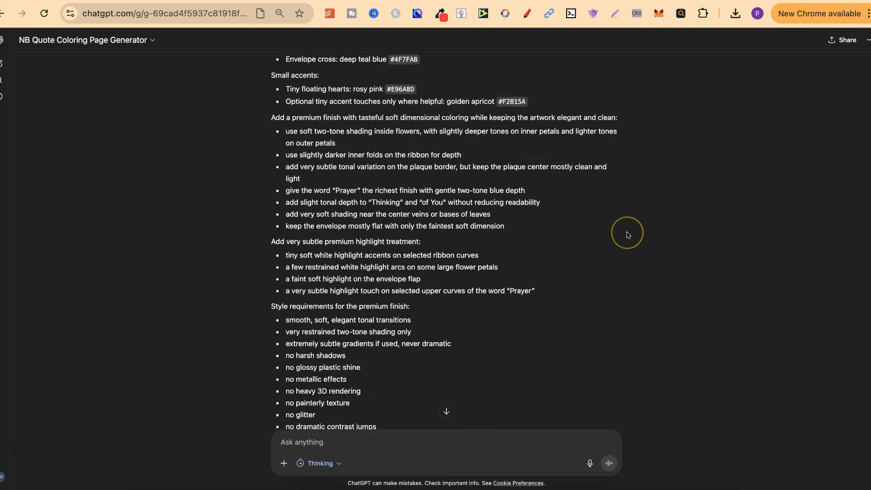
scroll(627, 235, down, 20)
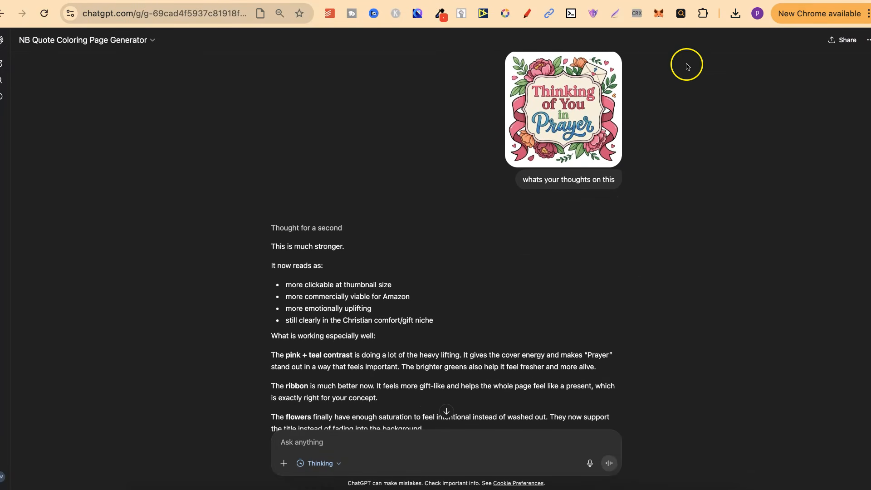
scroll(660, 336, down, 8)
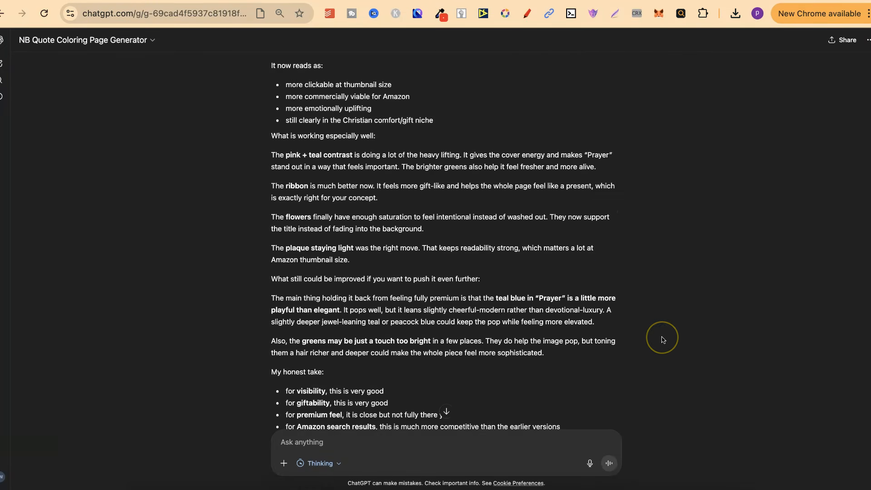
scroll(660, 339, down, 8)
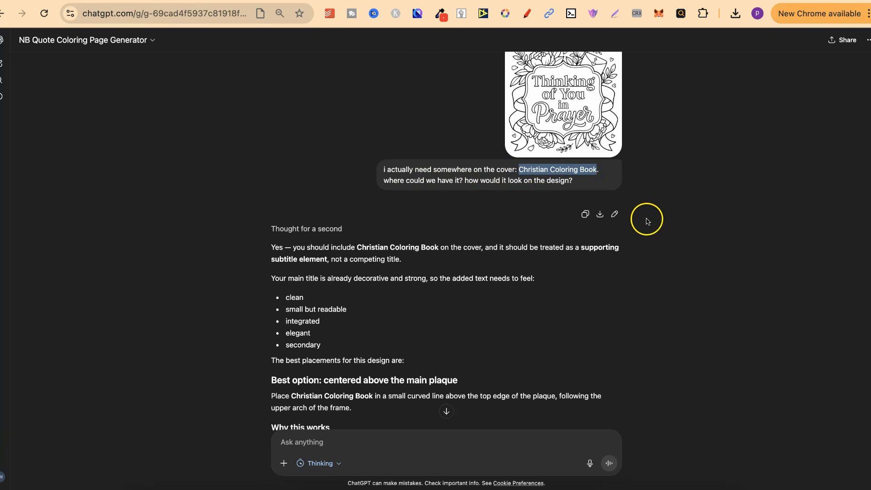
Step: Read the placement recommendations for the "Christian Coloring Book" subtitle and examine the mockup of the cover
scroll(663, 305, down, 15)
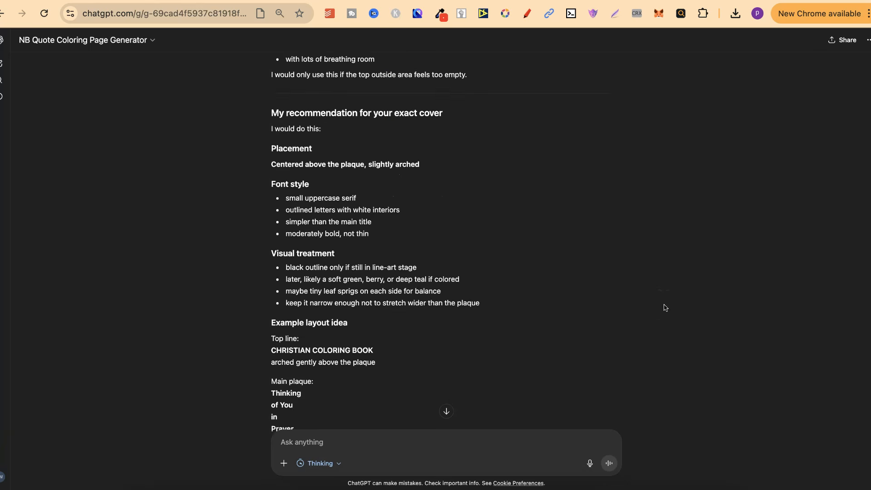
scroll(663, 306, down, 12)
scroll(663, 306, up, 3)
click(628, 330)
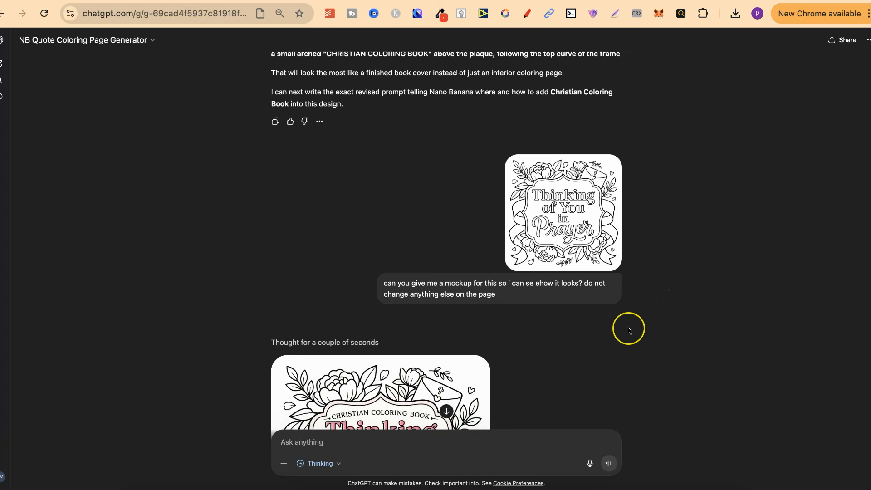
scroll(629, 330, down, 9)
scroll(628, 331, up, 3)
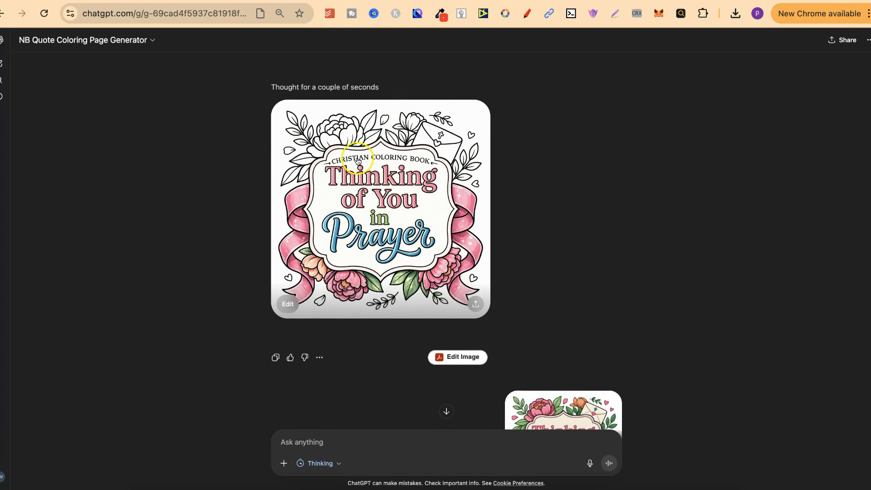
Step: Read the prompts for adding a bolder "CHRISTIAN COLORING BOOK" subtitle and view the attached reference cover enlarged
scroll(639, 278, down, 5)
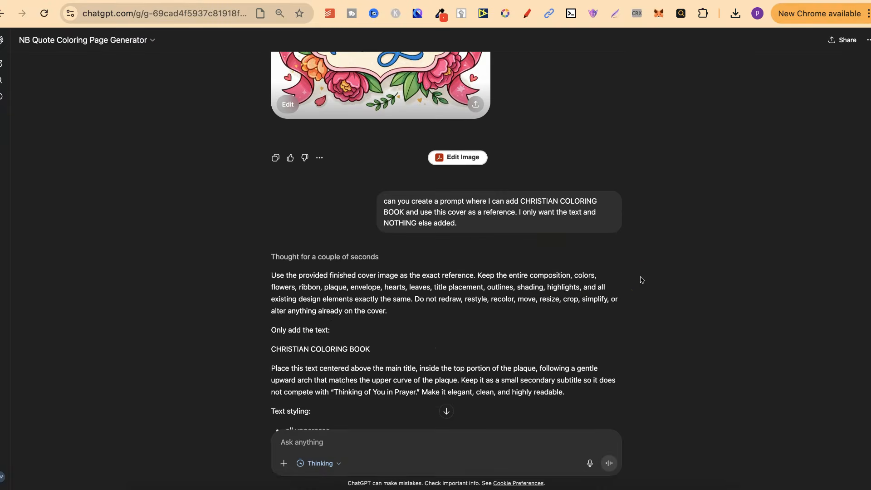
scroll(640, 280, down, 12)
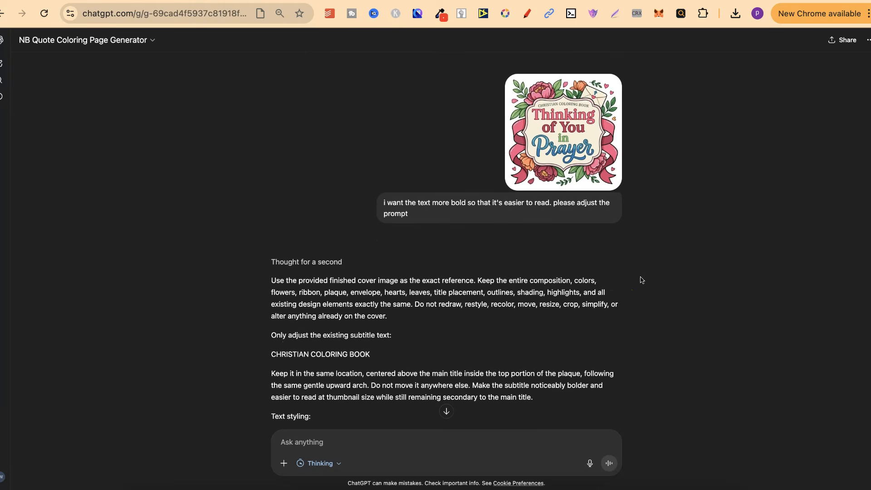
click(578, 118)
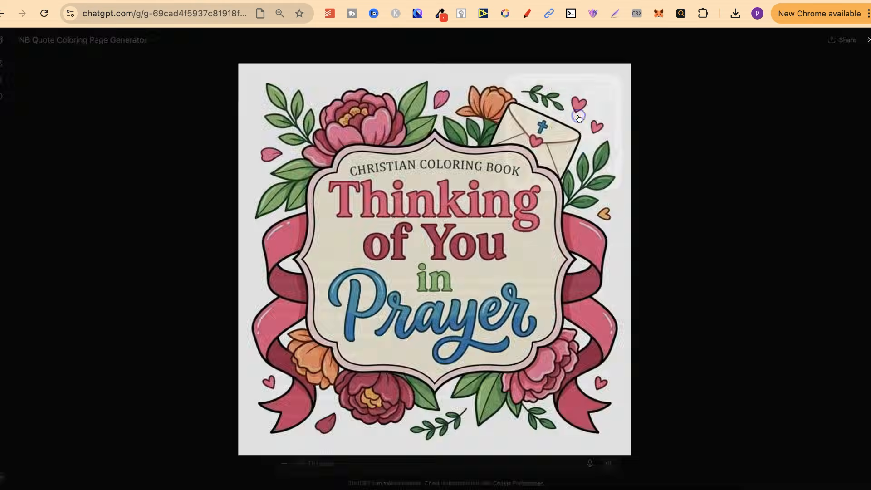
click(792, 205)
scroll(736, 272, down, 12)
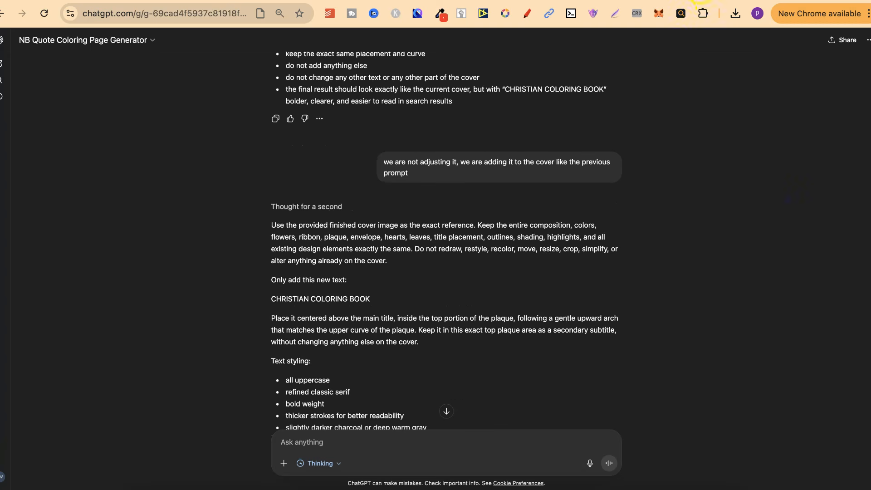
Step: Switch to Gemini and compare enlarged views of the two cover versions with the bolder "CHRISTIAN COLORING BOOK" subtitle
click(701, 1)
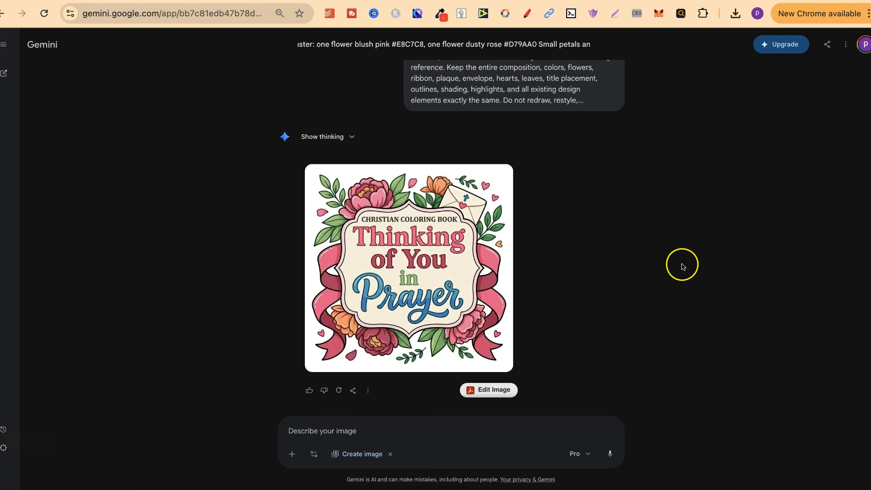
click(410, 250)
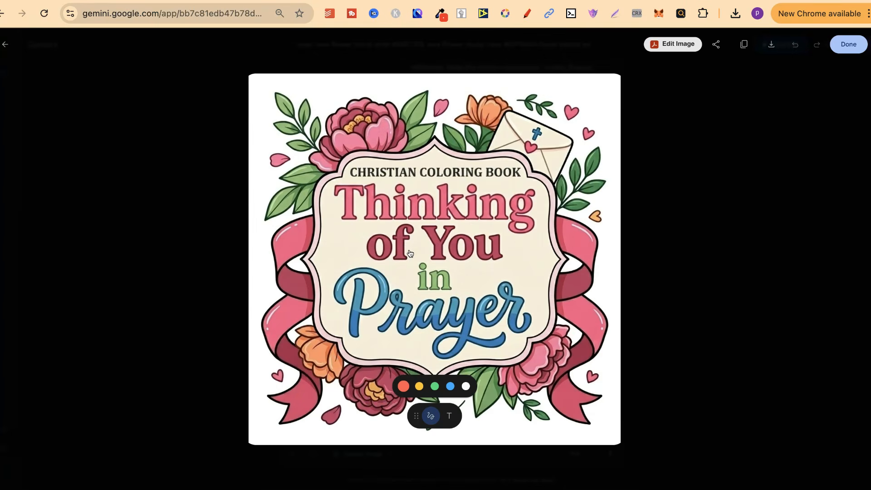
click(387, 168)
click(717, 196)
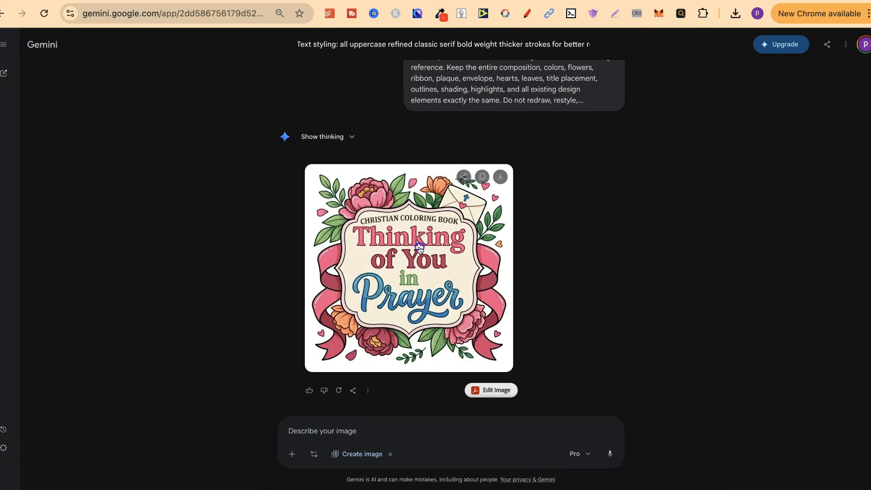
click(417, 248)
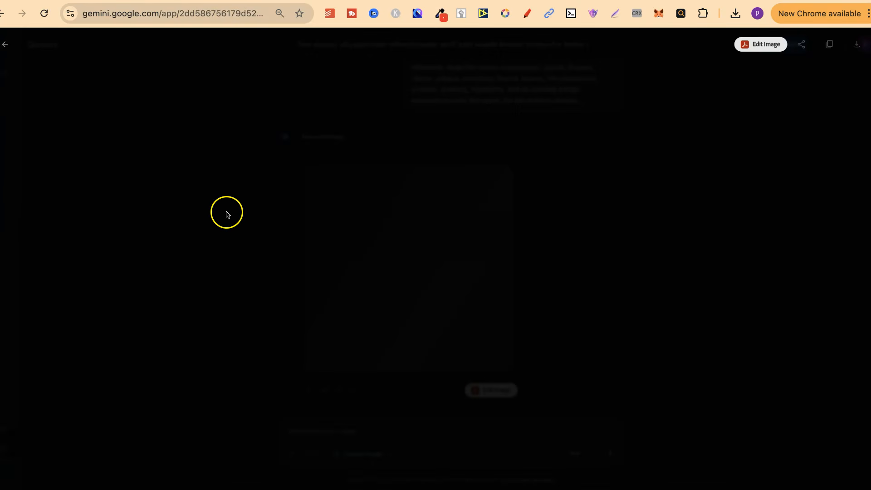
click(6, 46)
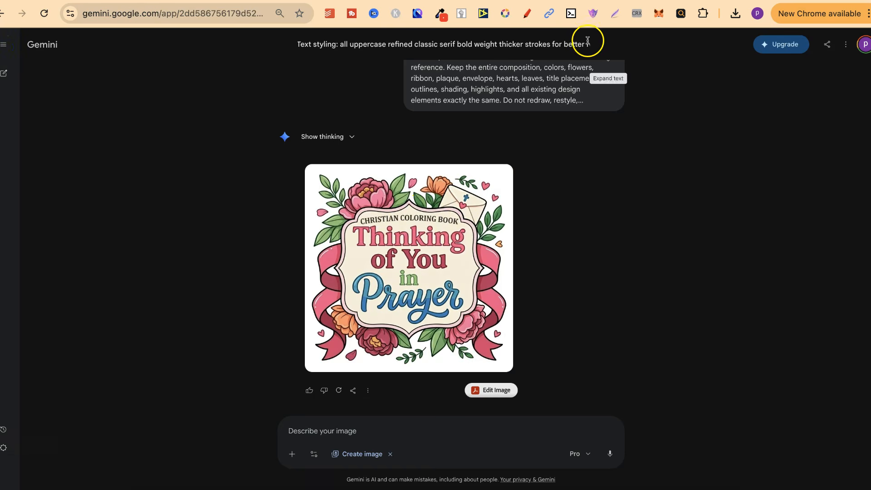
Step: Switch to the "Thinking of You in Prayer" design in Canva and view the colored cover on page 1
click(555, 1)
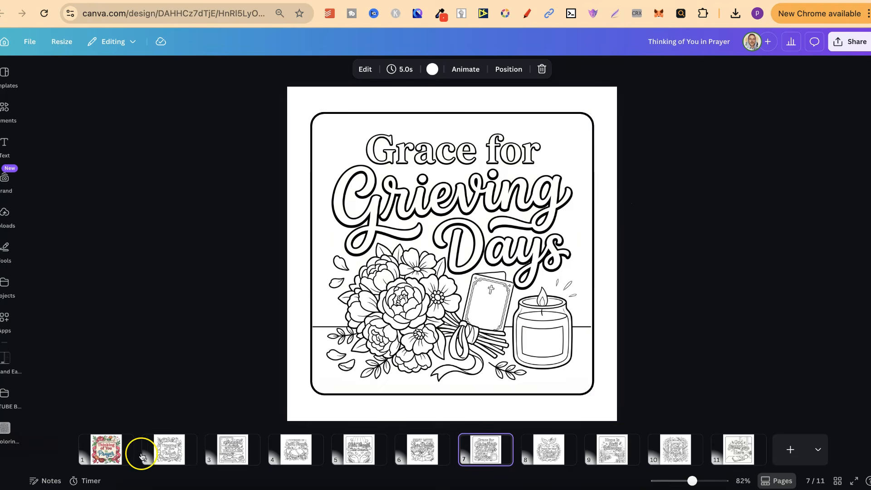
click(105, 455)
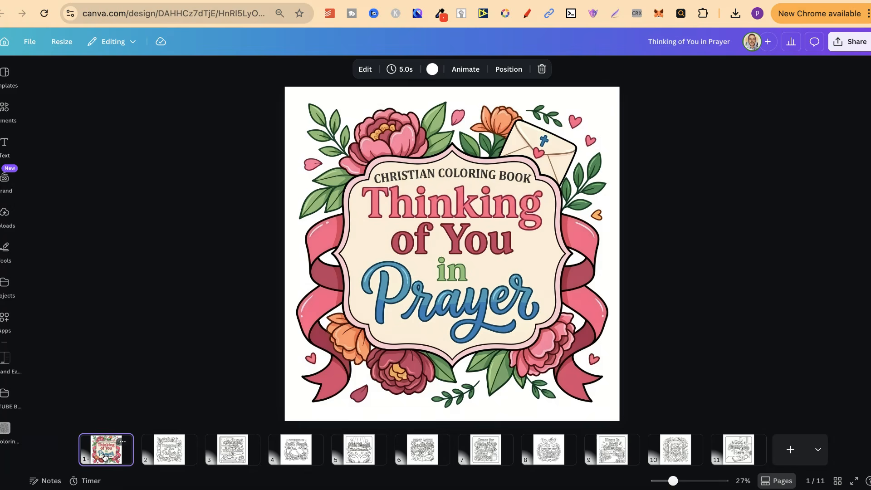
click(704, 303)
click(107, 452)
Step: Compare the colored cover with its line art page, and browse the coloring pages through to "Sent with Love, Prayer"
key(Right)
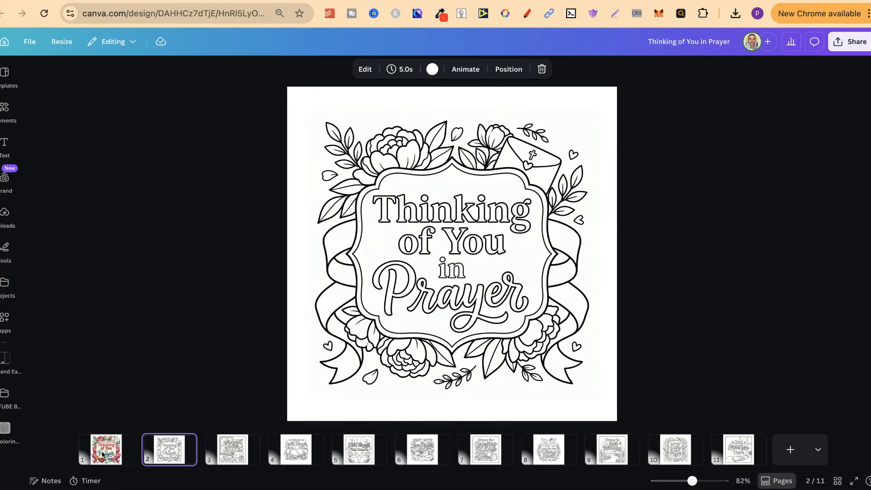
key(Left)
key(Right)
key(Right)
key(Right)
key(Right)
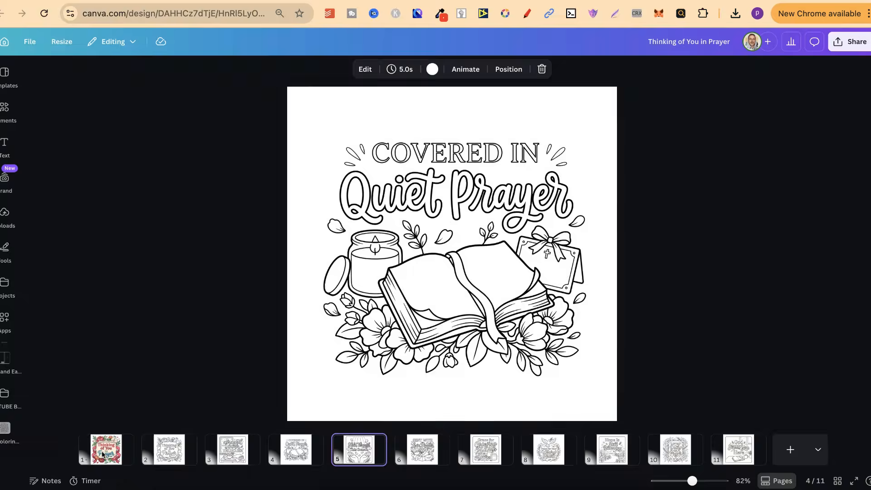
key(Right)
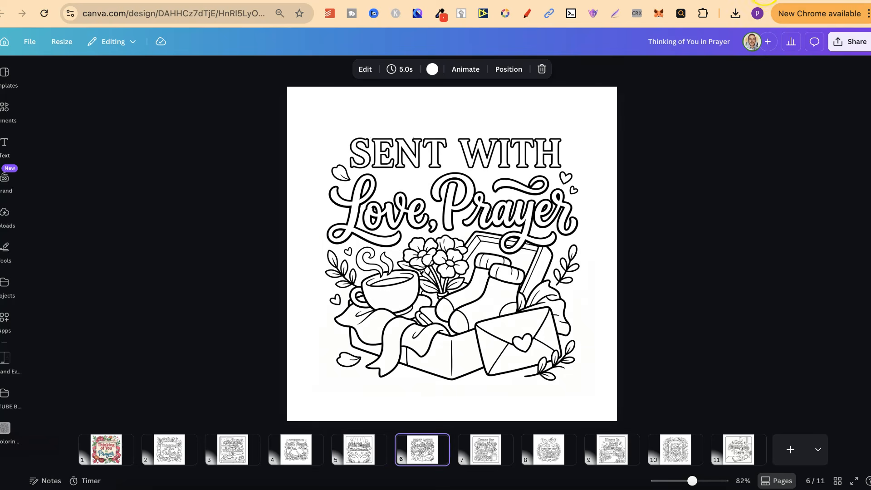
Step: Switch to the Gumroad page for the NB Quote Coloring Page Generator and read its offer and product description
click(764, 2)
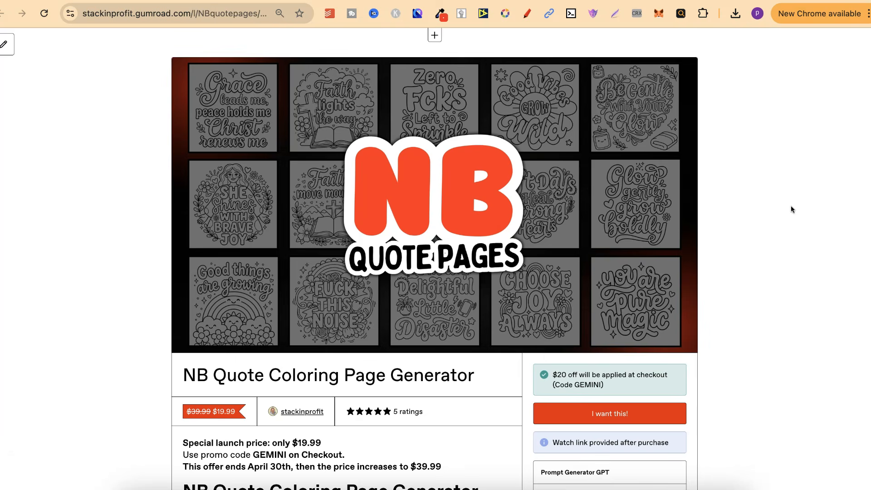
scroll(791, 207, down, 5)
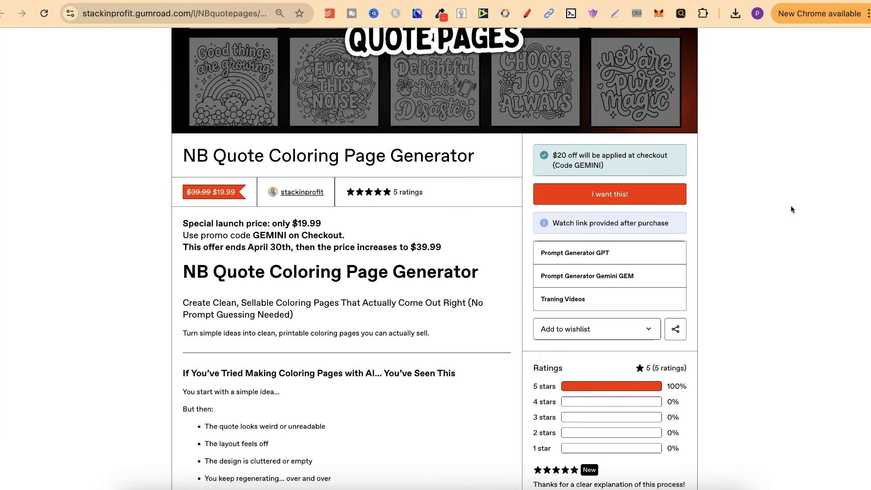
click(788, 237)
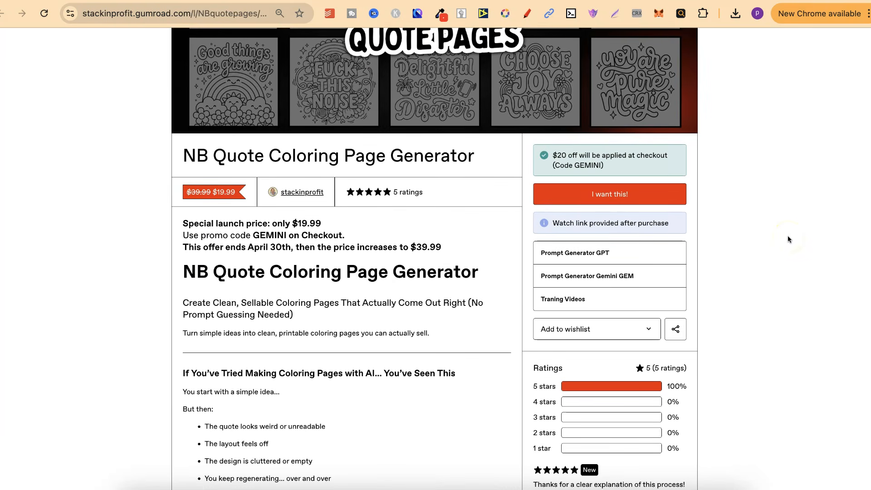